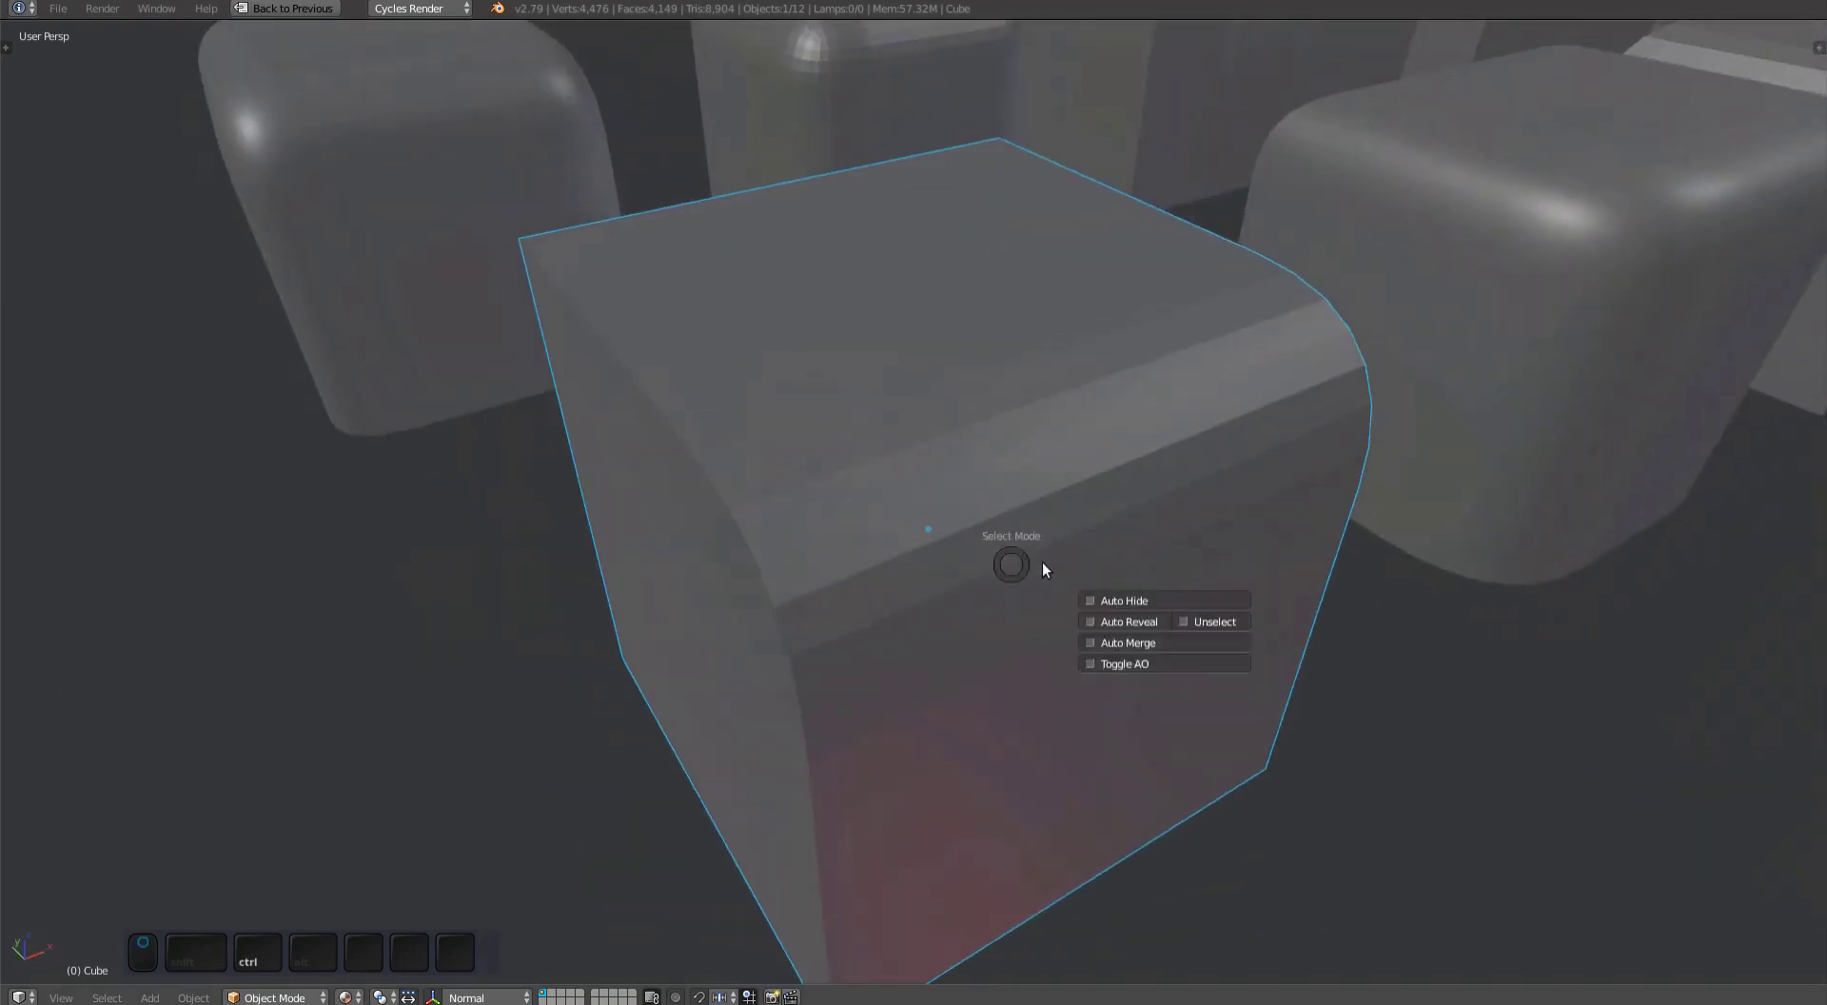
Select the whole strip of faces forming the first cube's rounded edge and Unfuse it into a flat chamfer.
key(Tab)
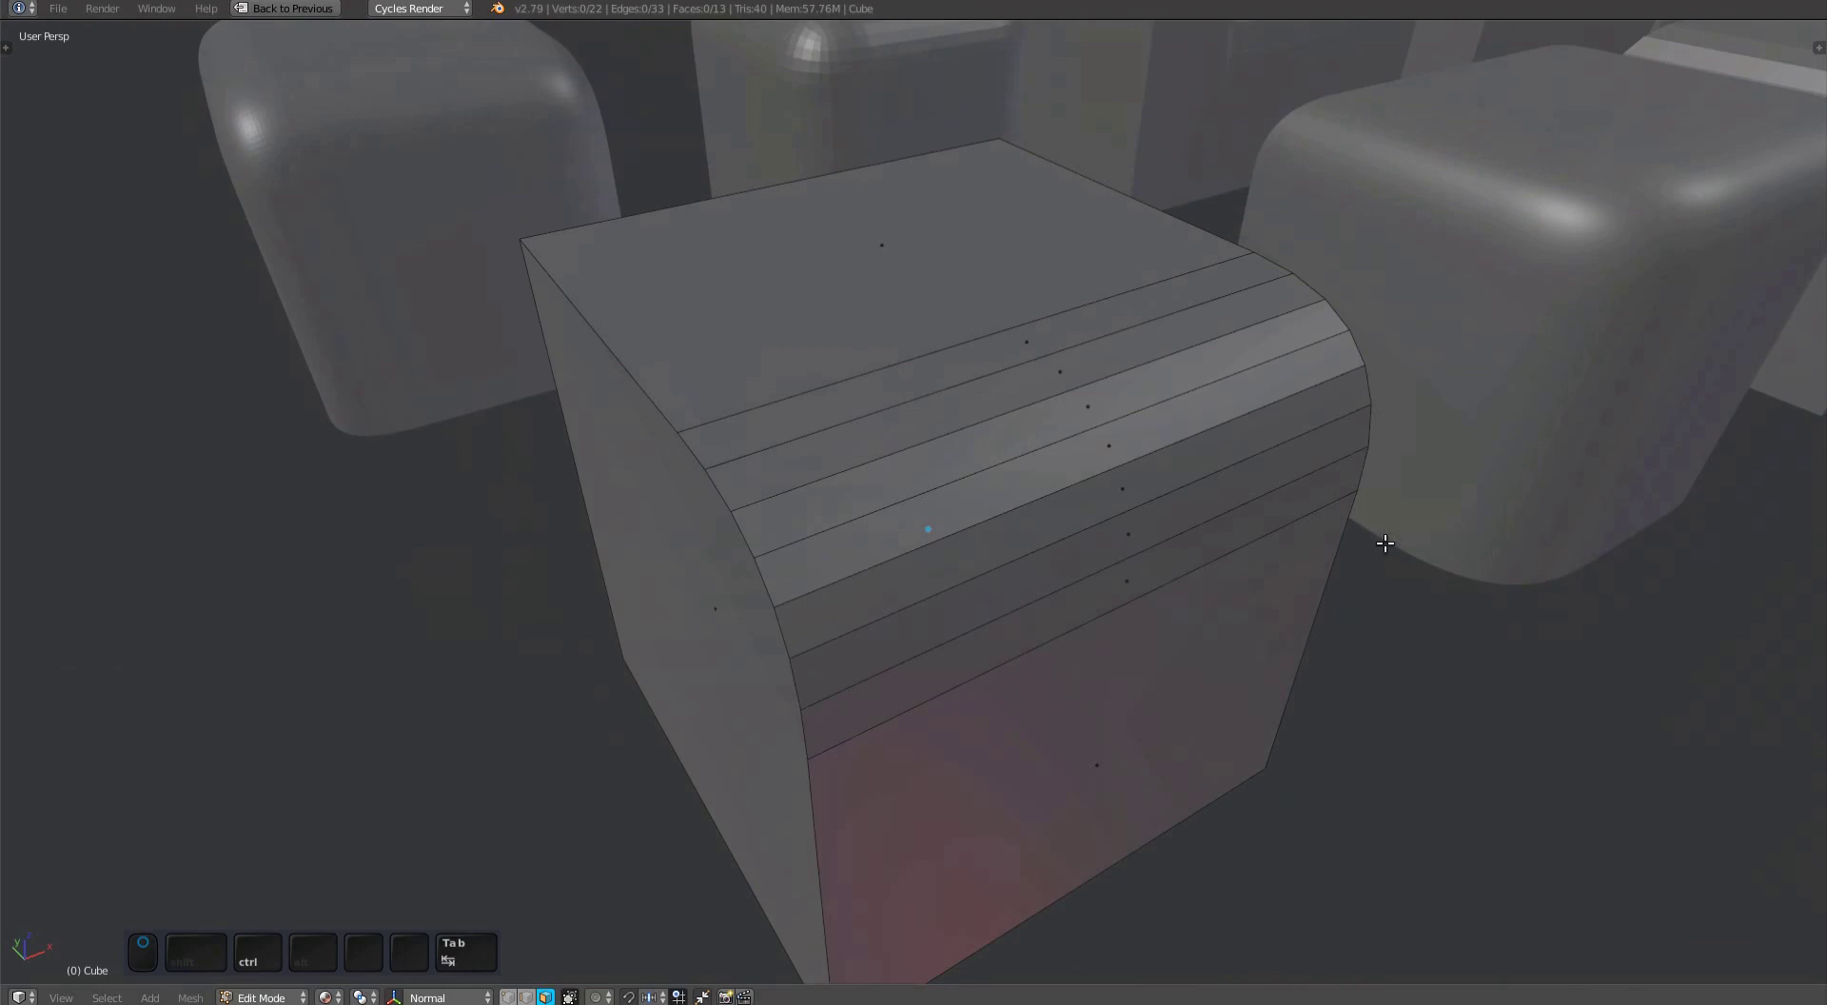
right_click(1133, 585)
ctrl+right_click(1011, 354)
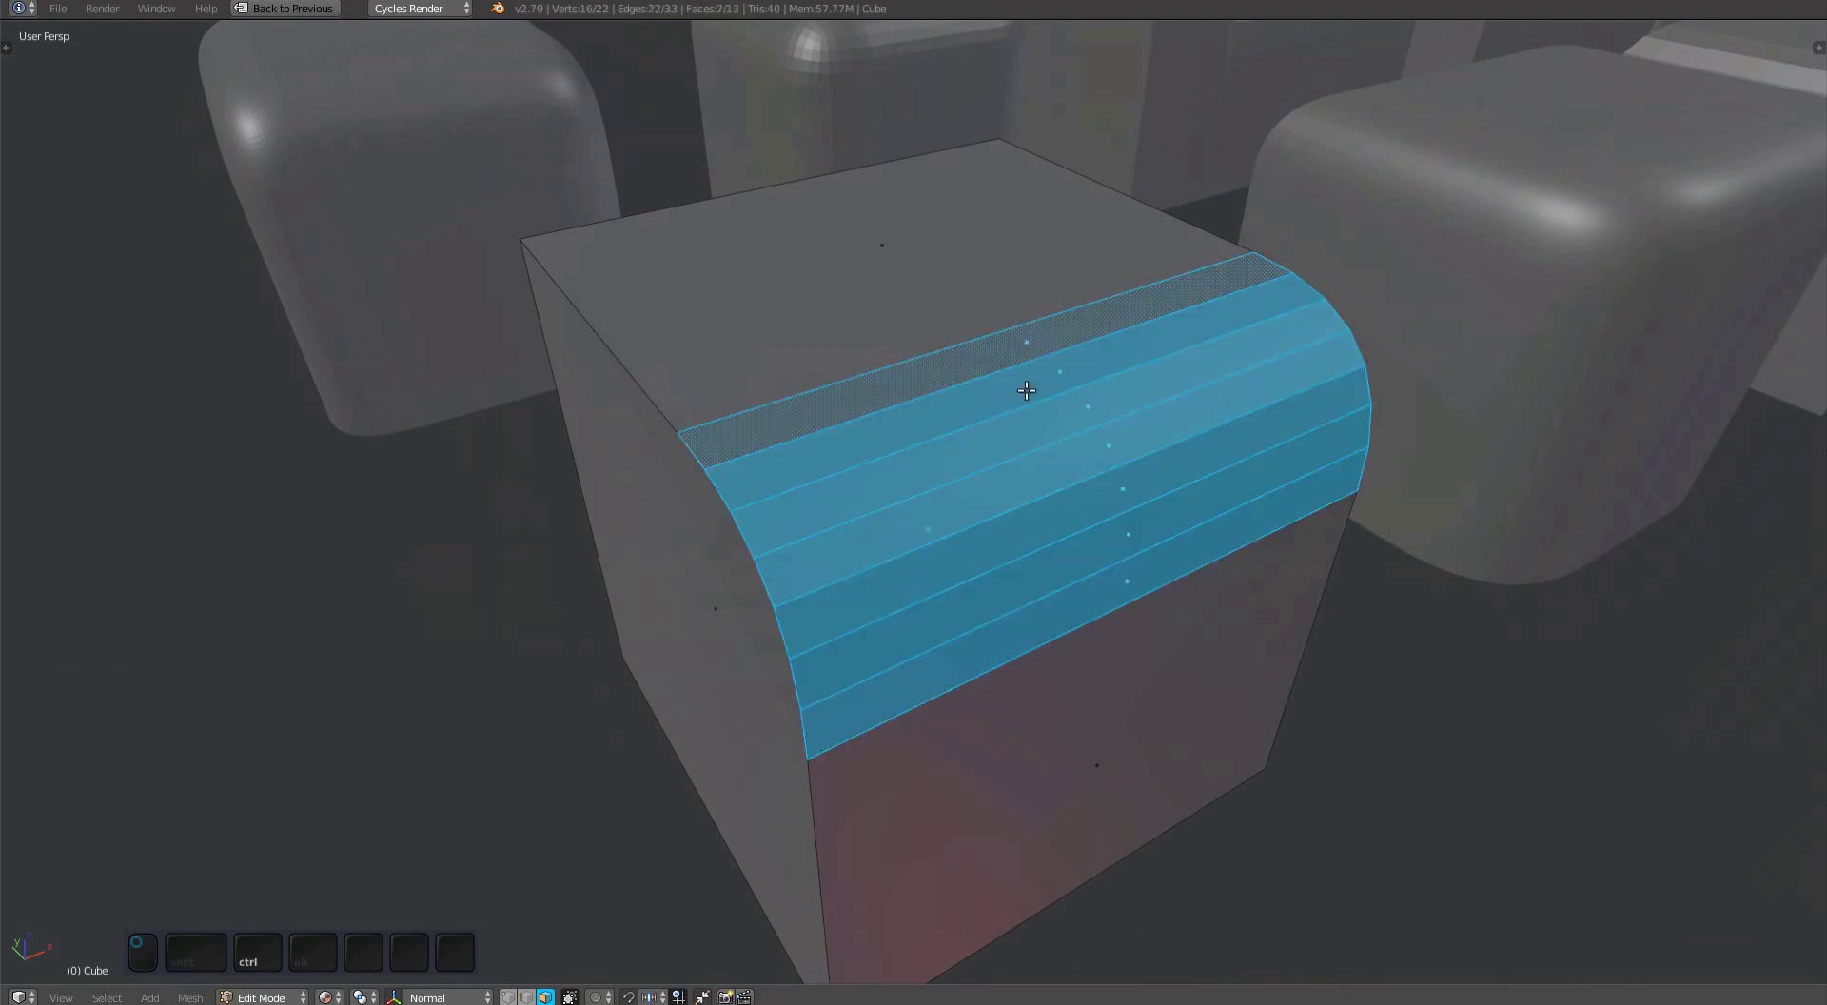
shift+middle_drag(1393, 664, 1245, 615)
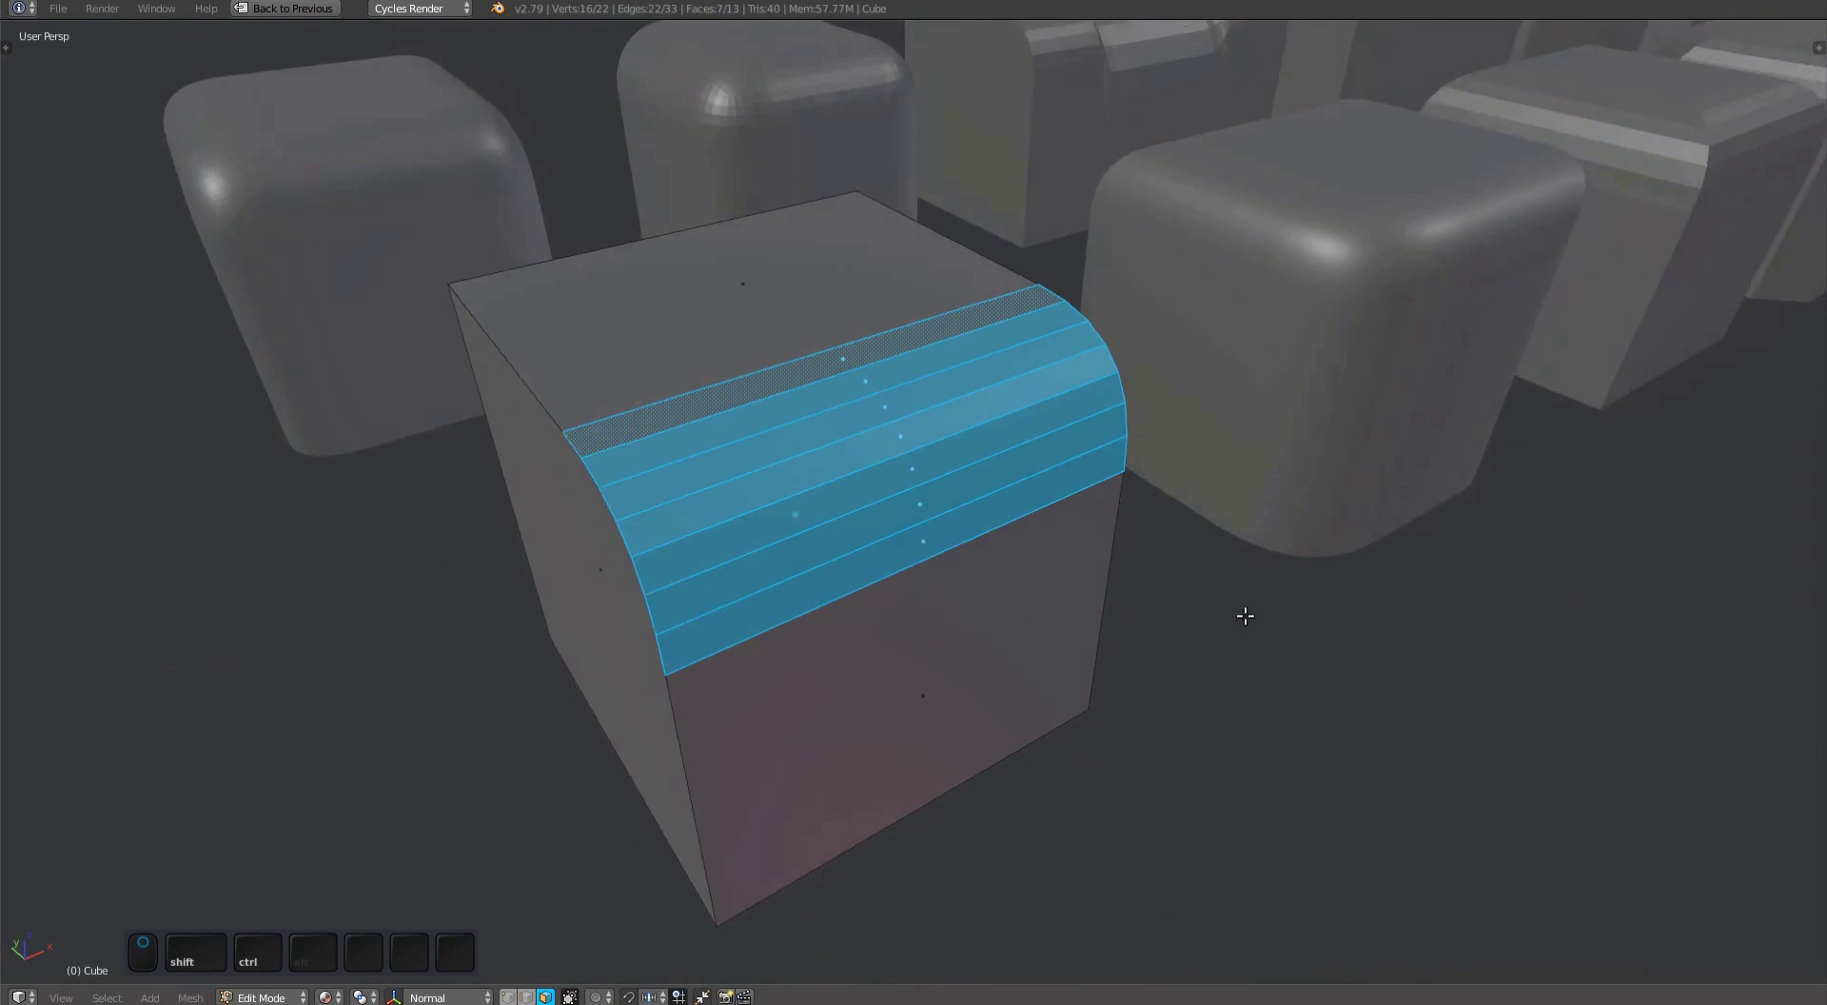
middle_drag(1245, 616, 1328, 621)
key(y)
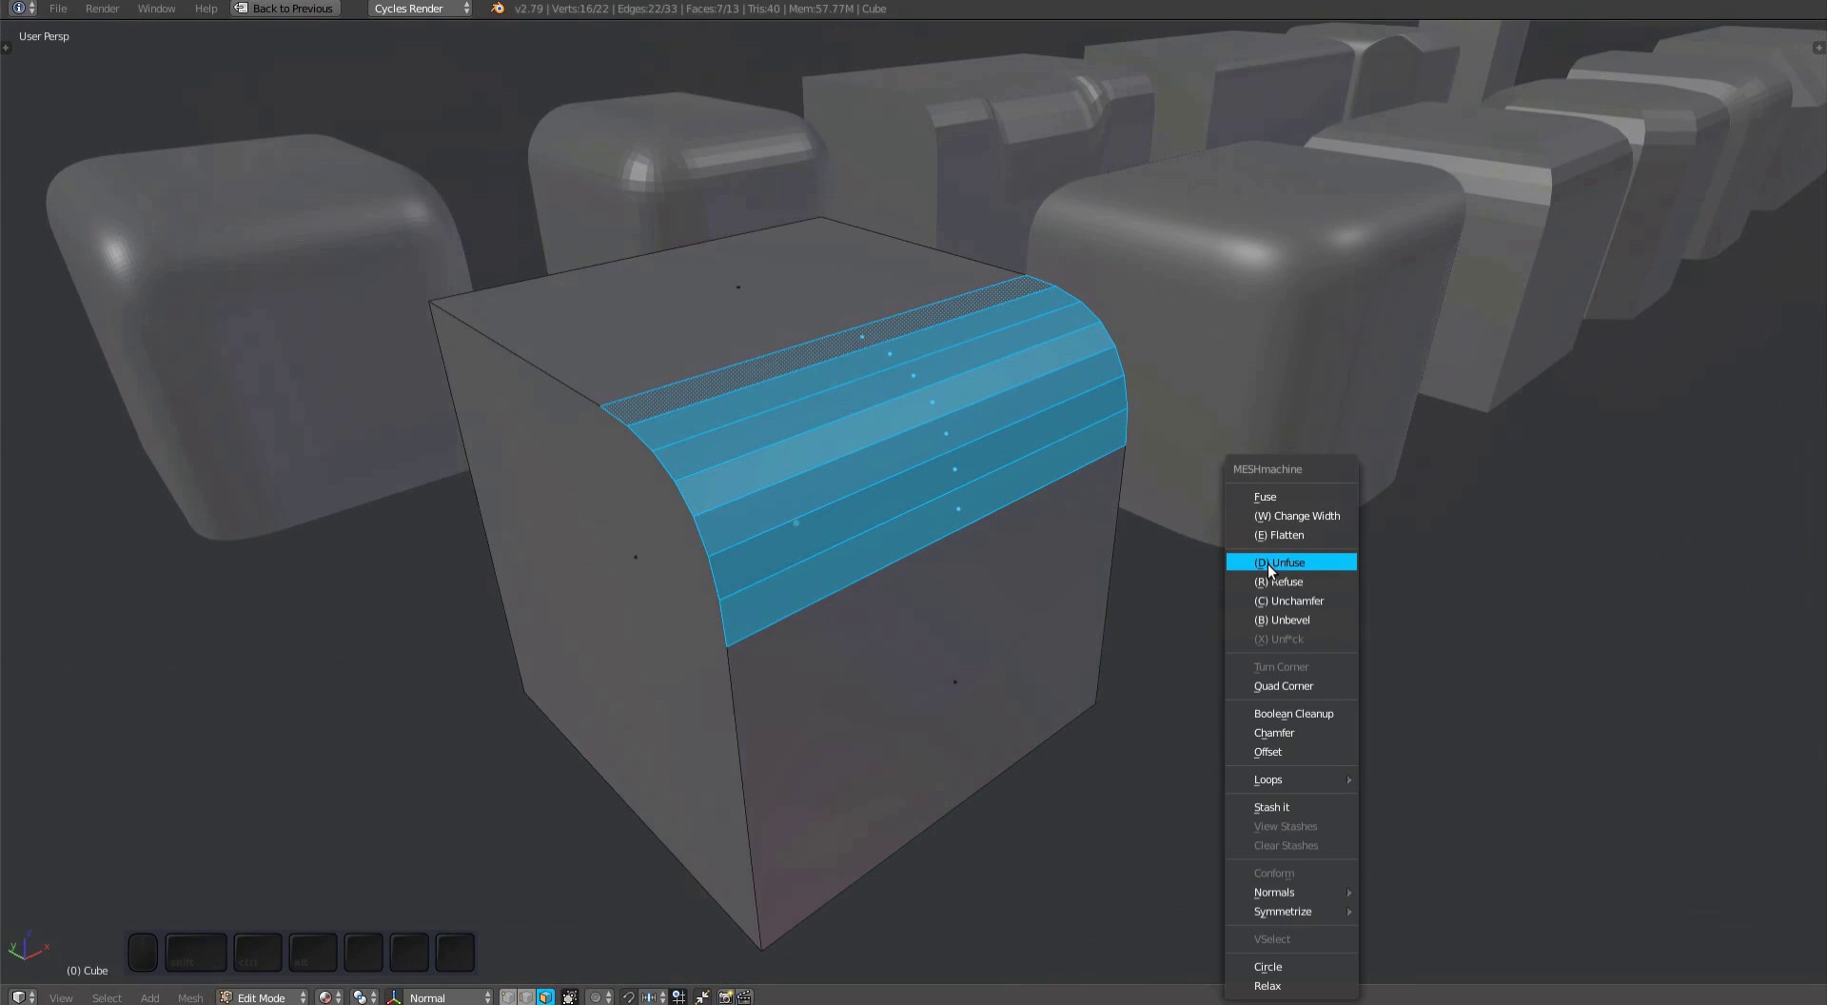
click(1271, 564)
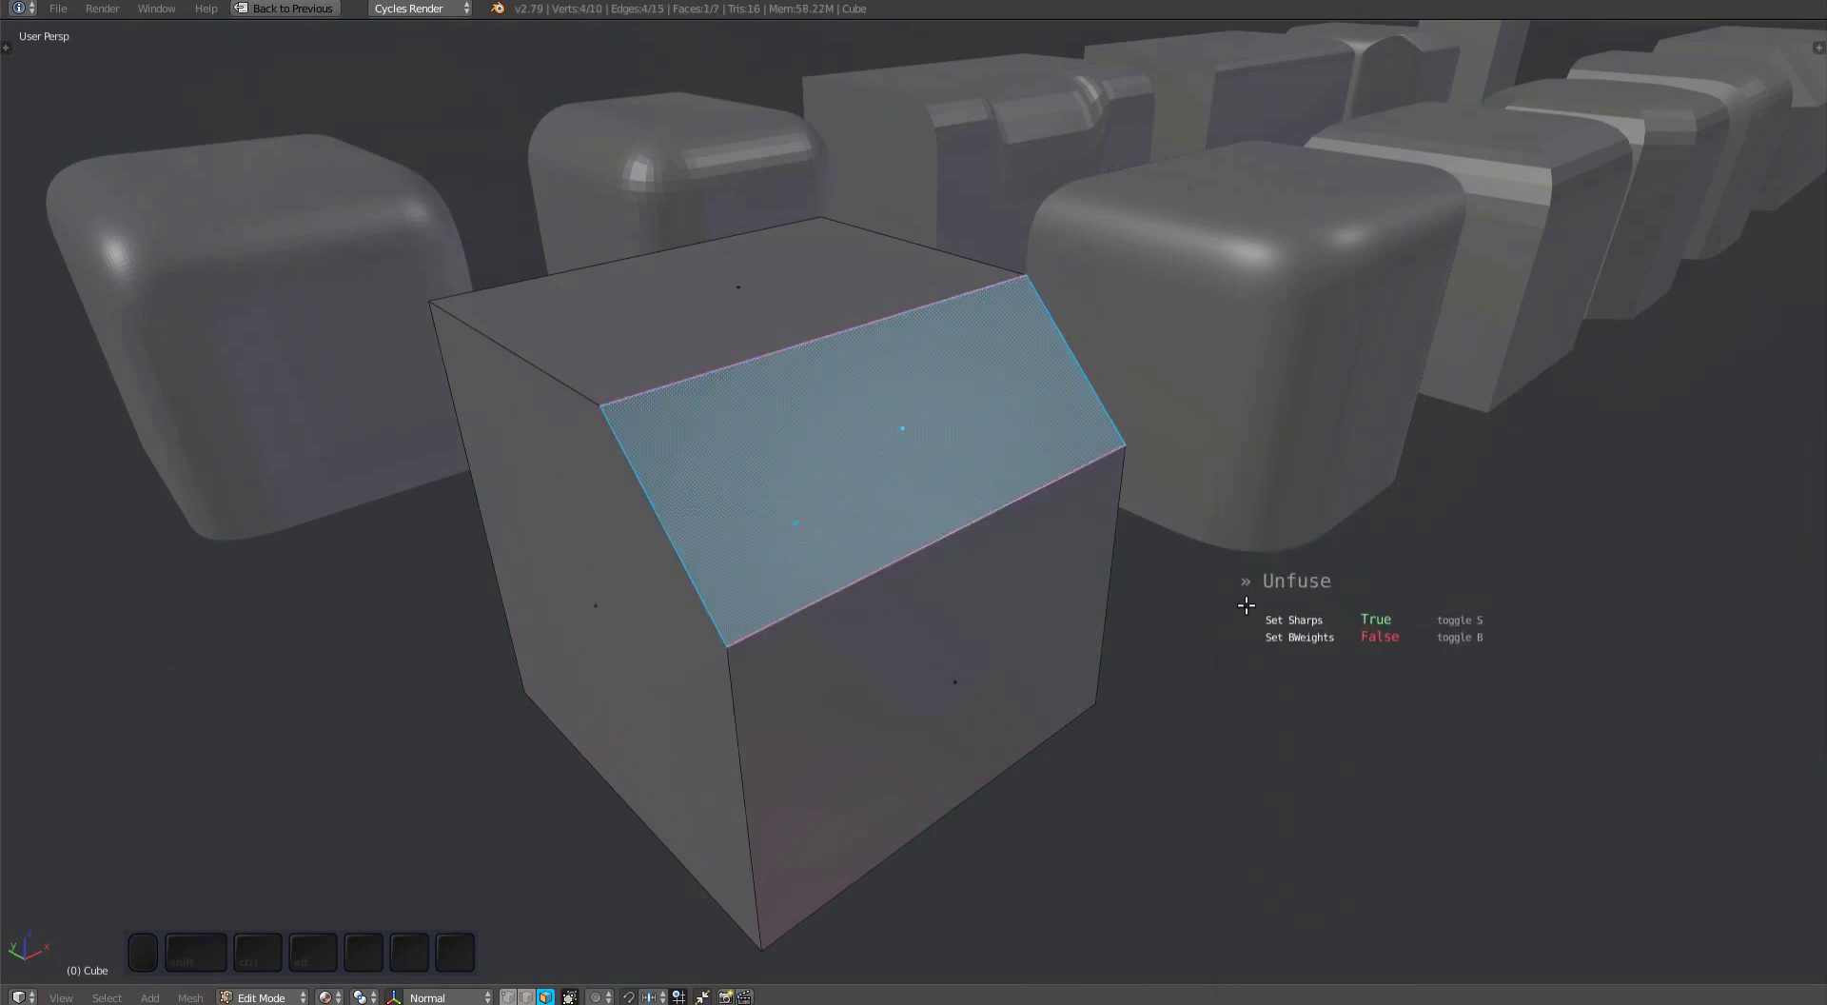
Try the Unfuse options without sharps and with bevel weights enabled, lowering the weight to 0.30 and raising it to 1.00.
middle_drag(1272, 563, 1300, 617)
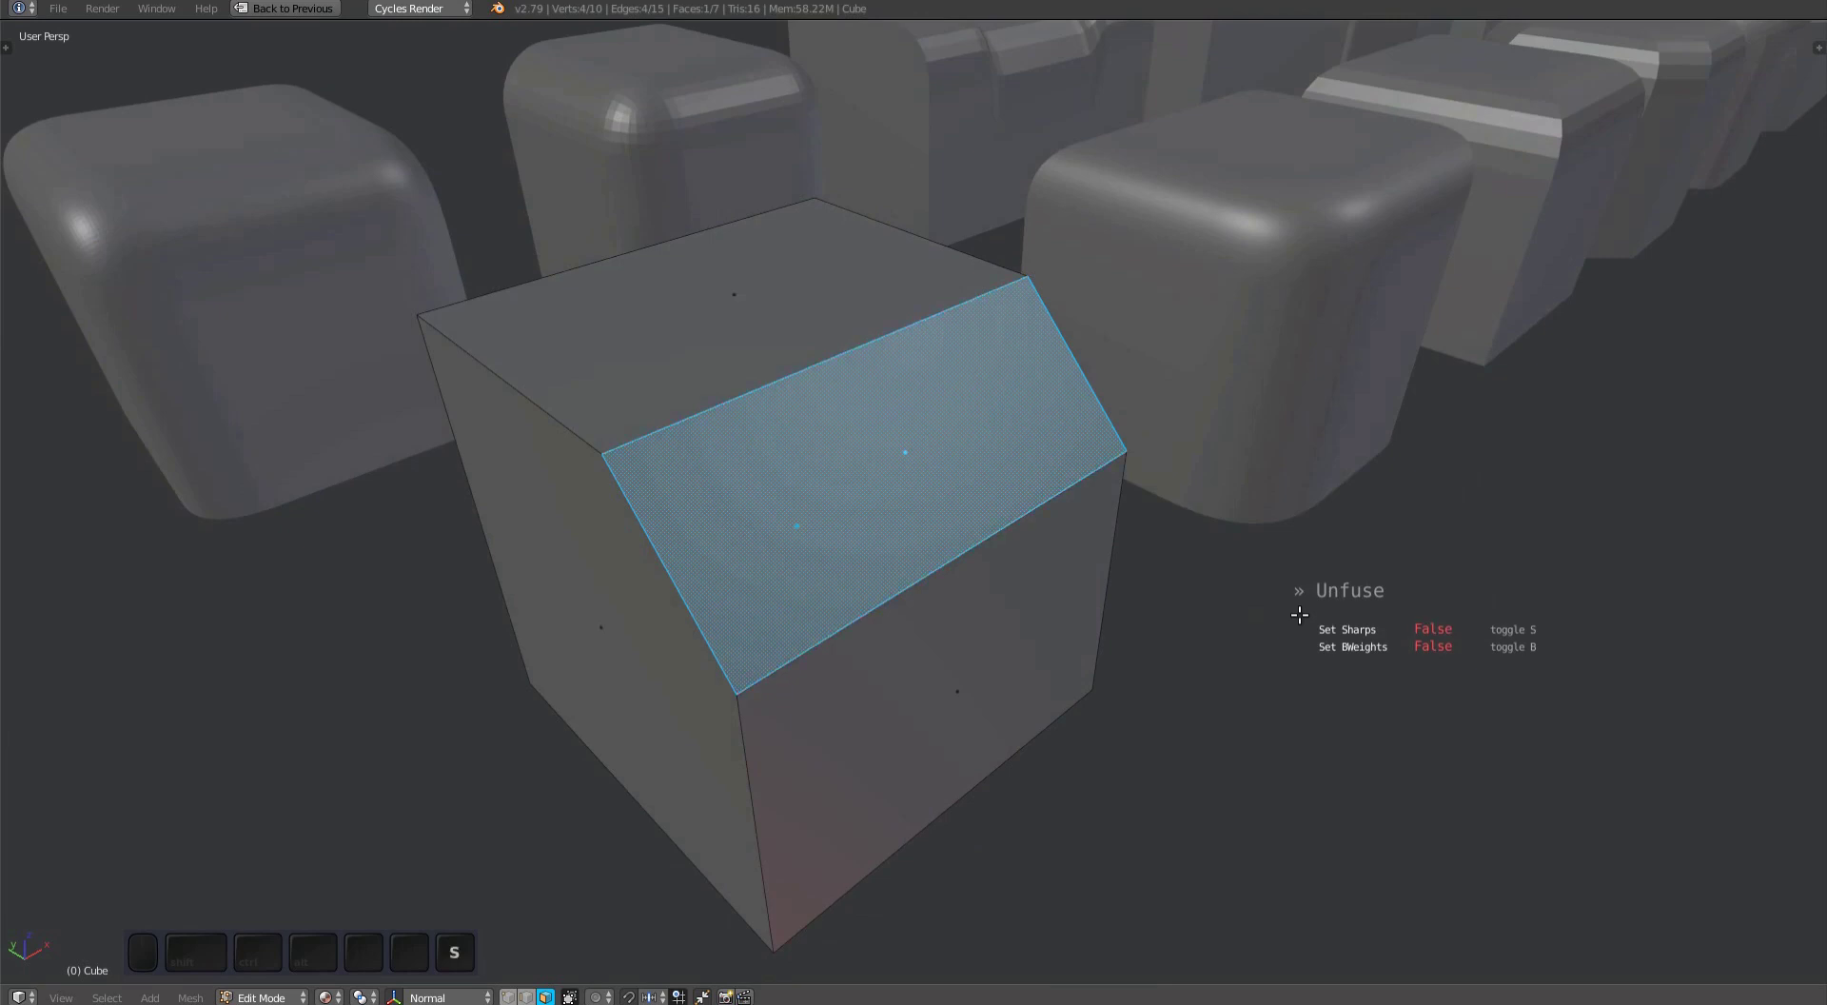
key(s)
middle_drag(1300, 616, 1308, 598)
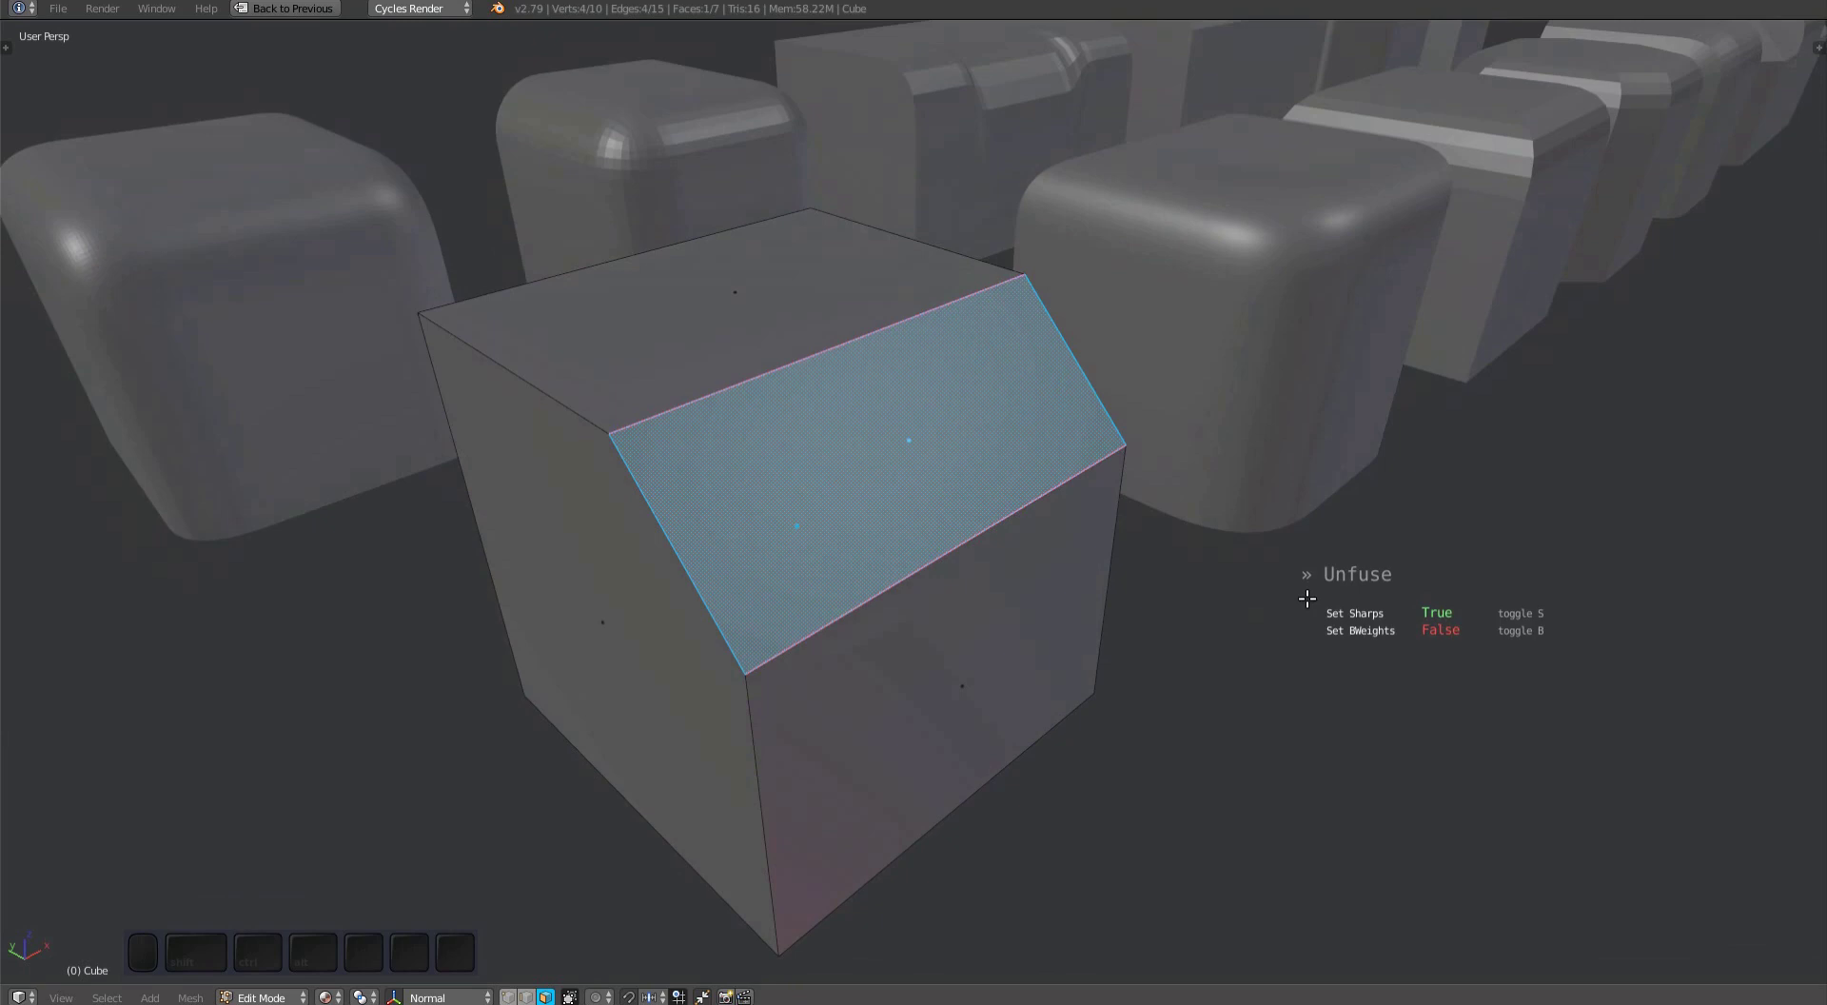
key(b)
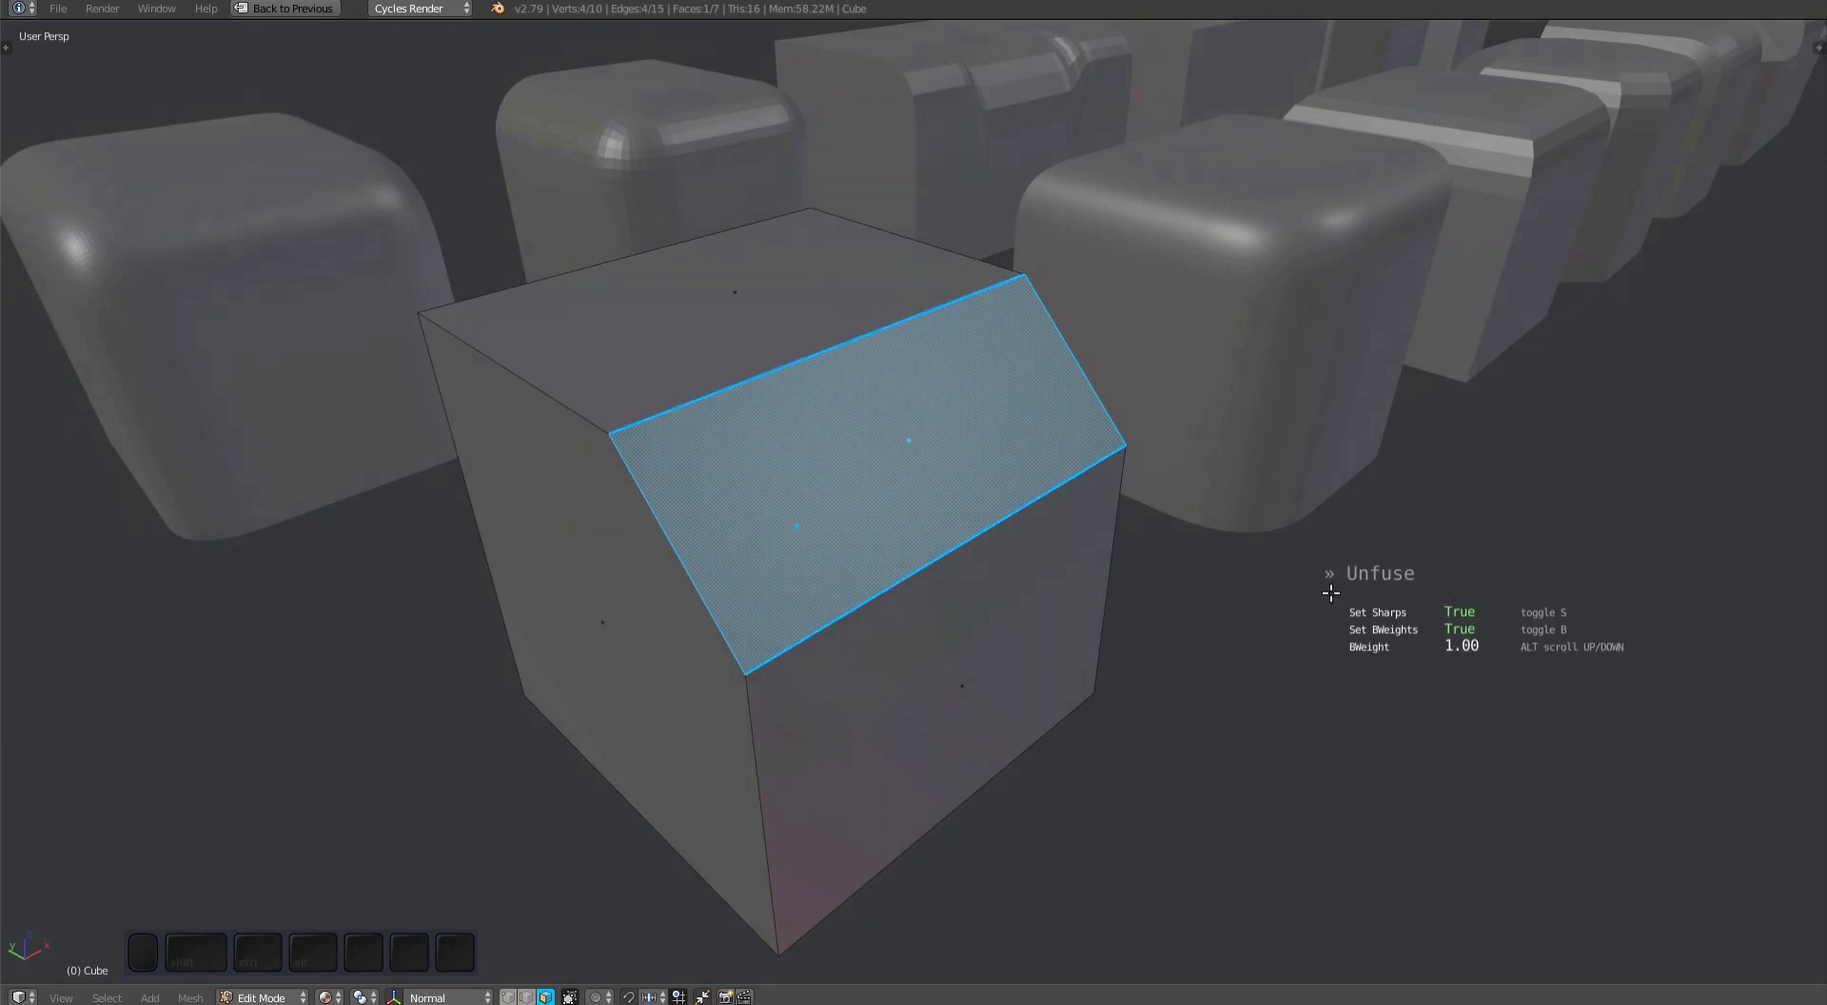
alt+scroll(1318, 581, down, 5)
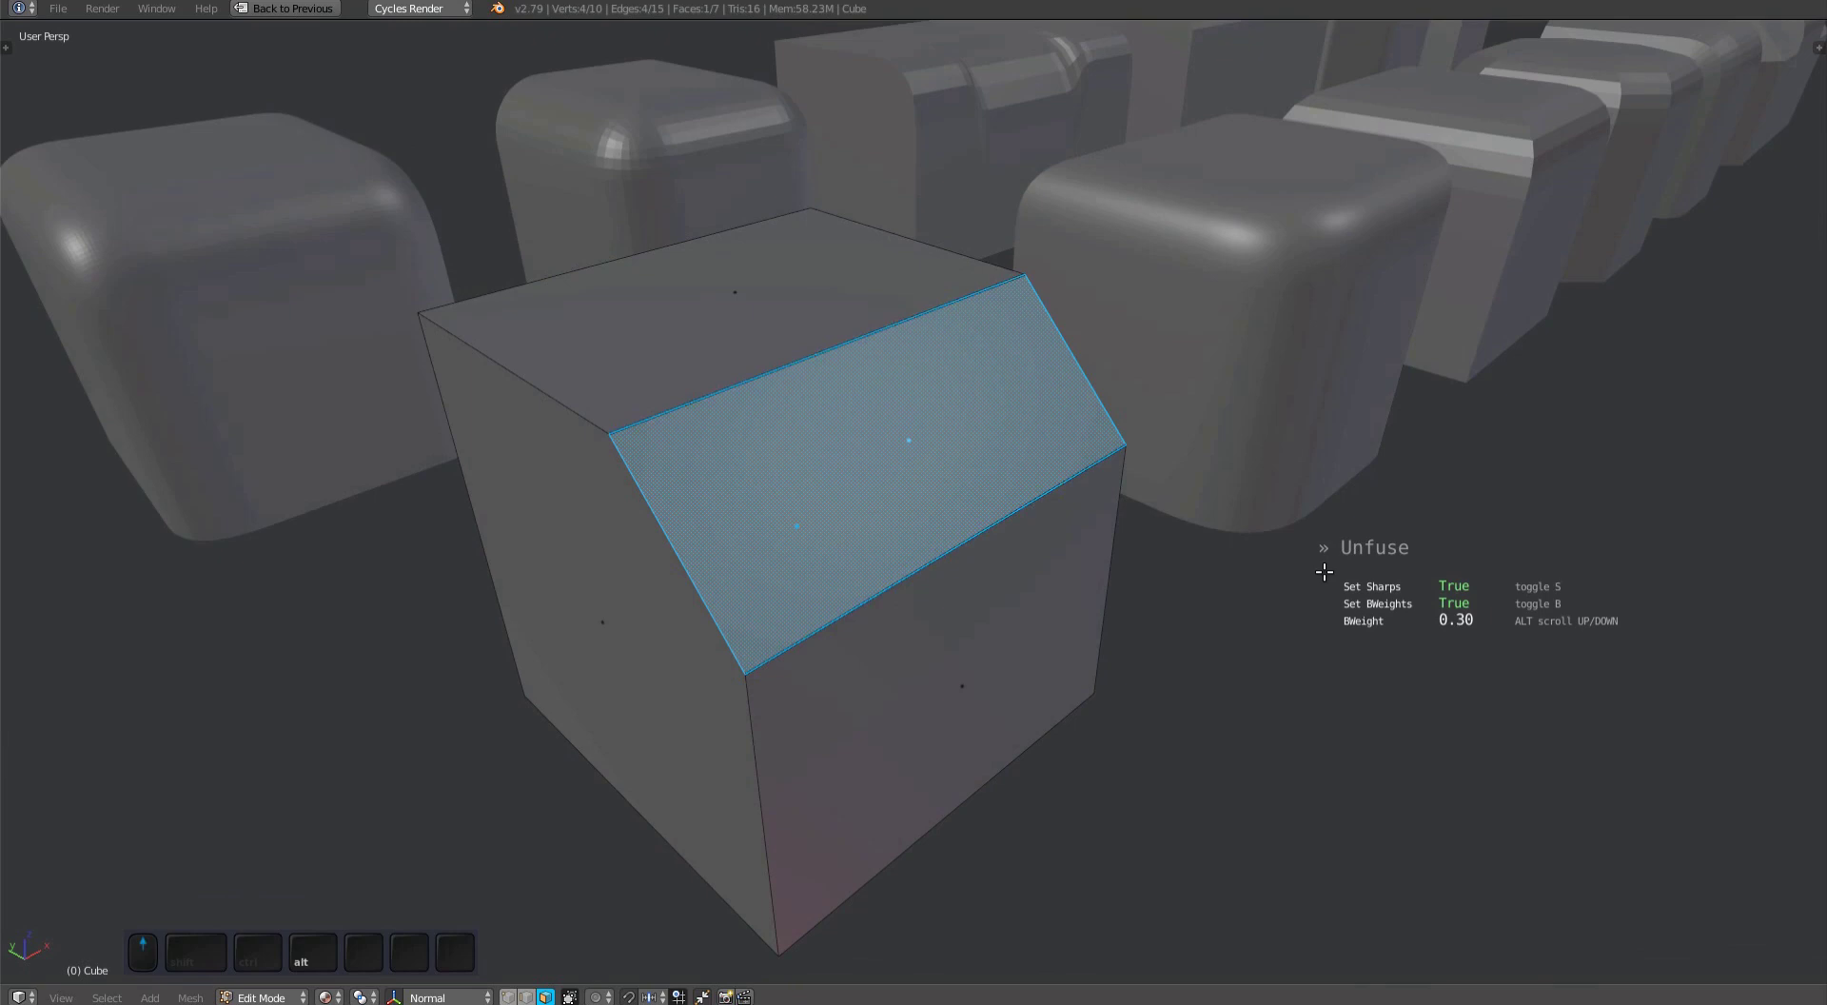
alt+scroll(1323, 572, up, 5)
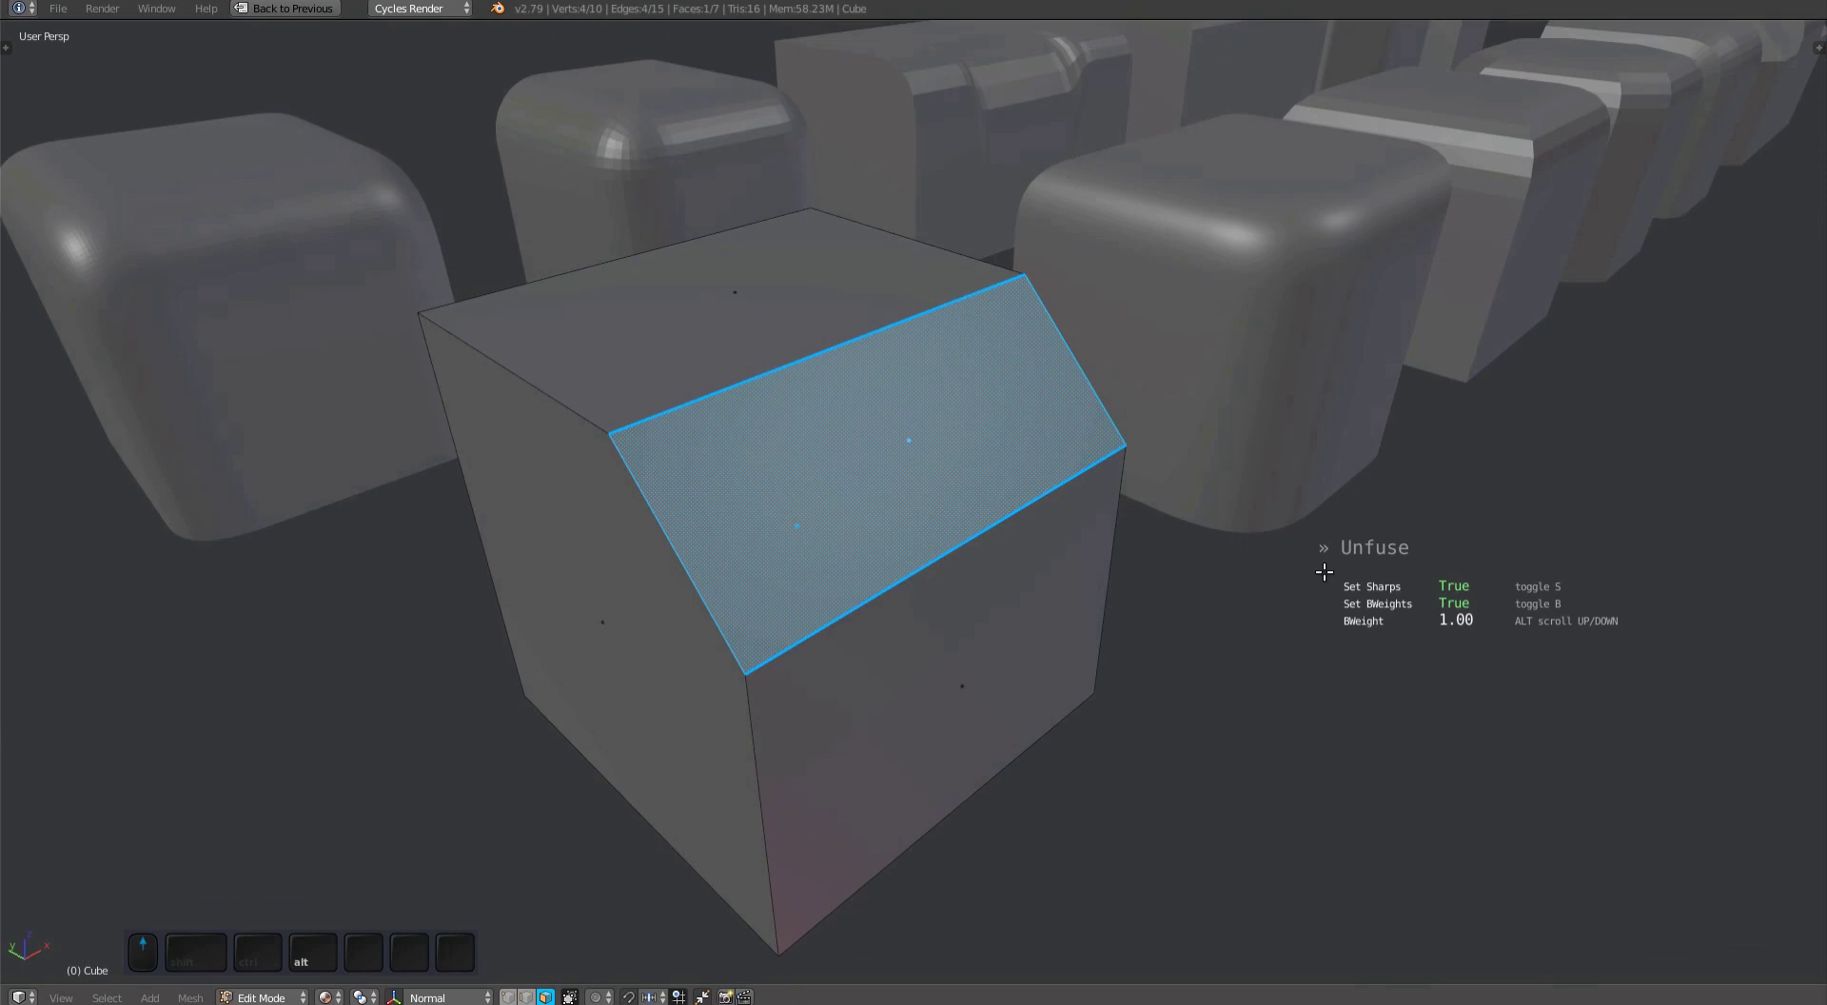
key(b)
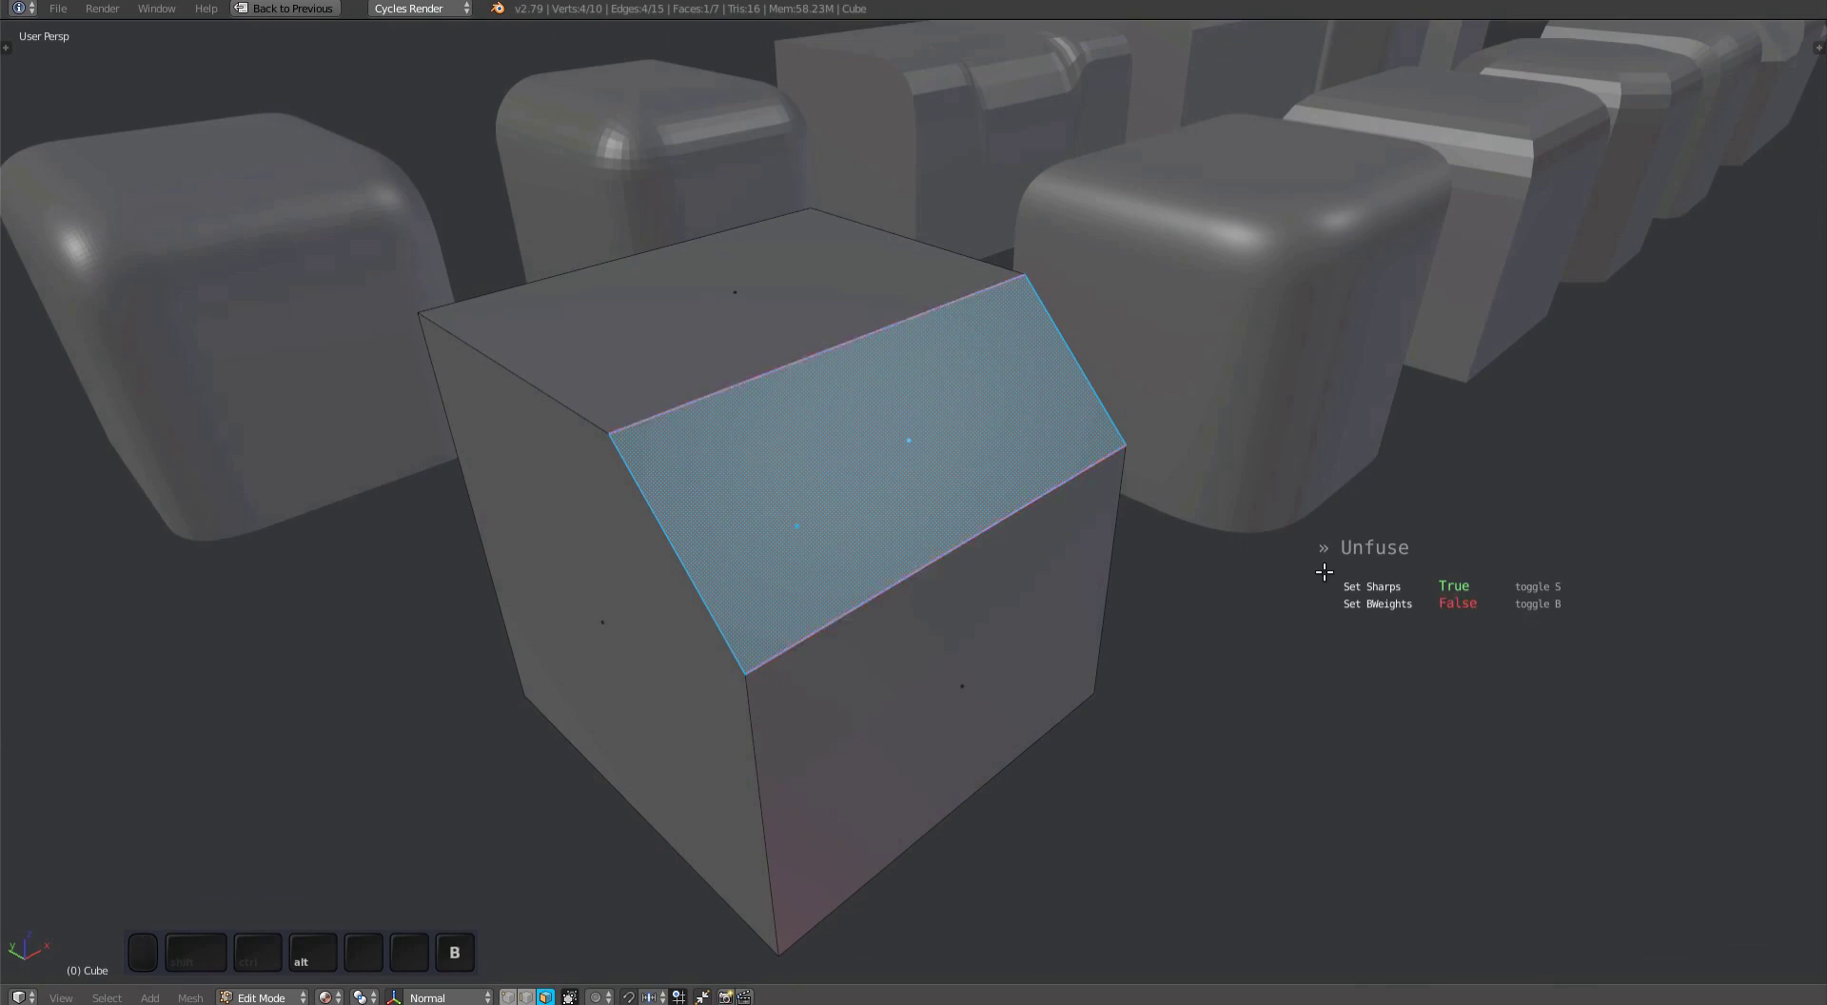
Disable Set Sharps for the Unfuse, confirm it, clear the selection and return the first cube to Object Mode.
key(s)
click(1317, 638)
key(a)
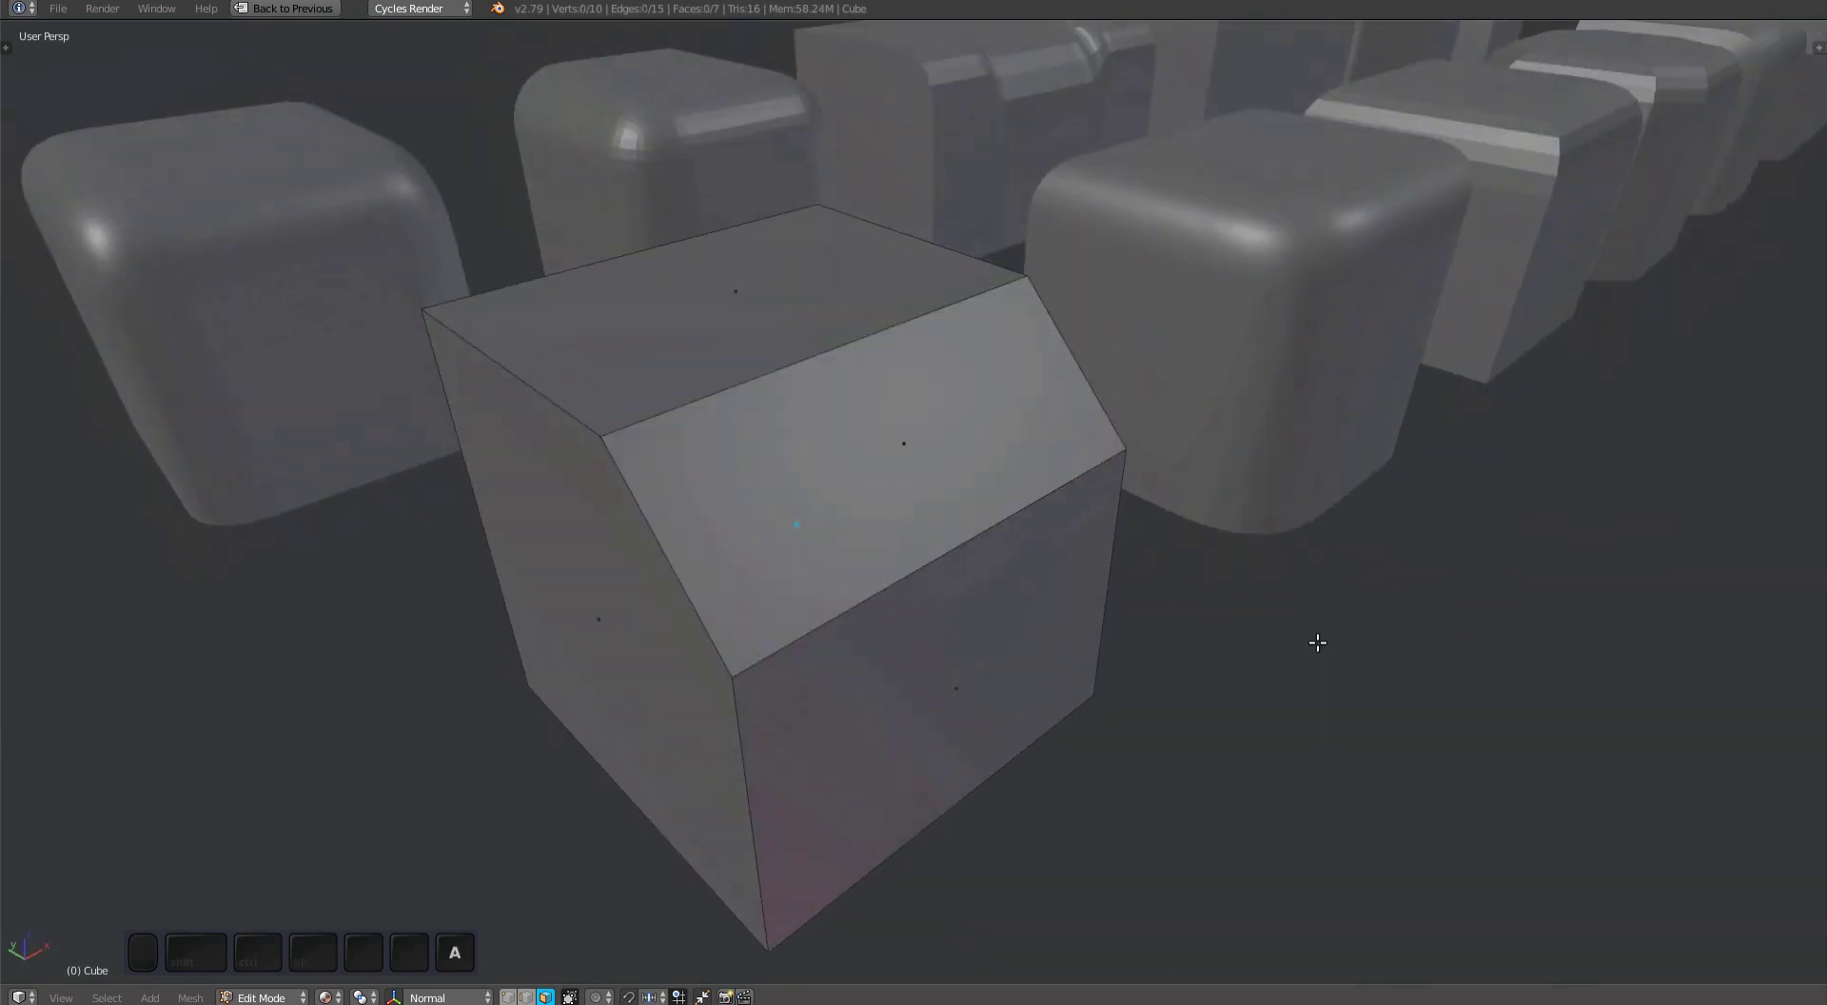
middle_drag(1317, 640, 1237, 647)
key(Tab)
Edit the neighbouring rounded cube and Unfuse the strip of faces along its upper rounded edges.
shift+middle_drag(1593, 645, 1015, 619)
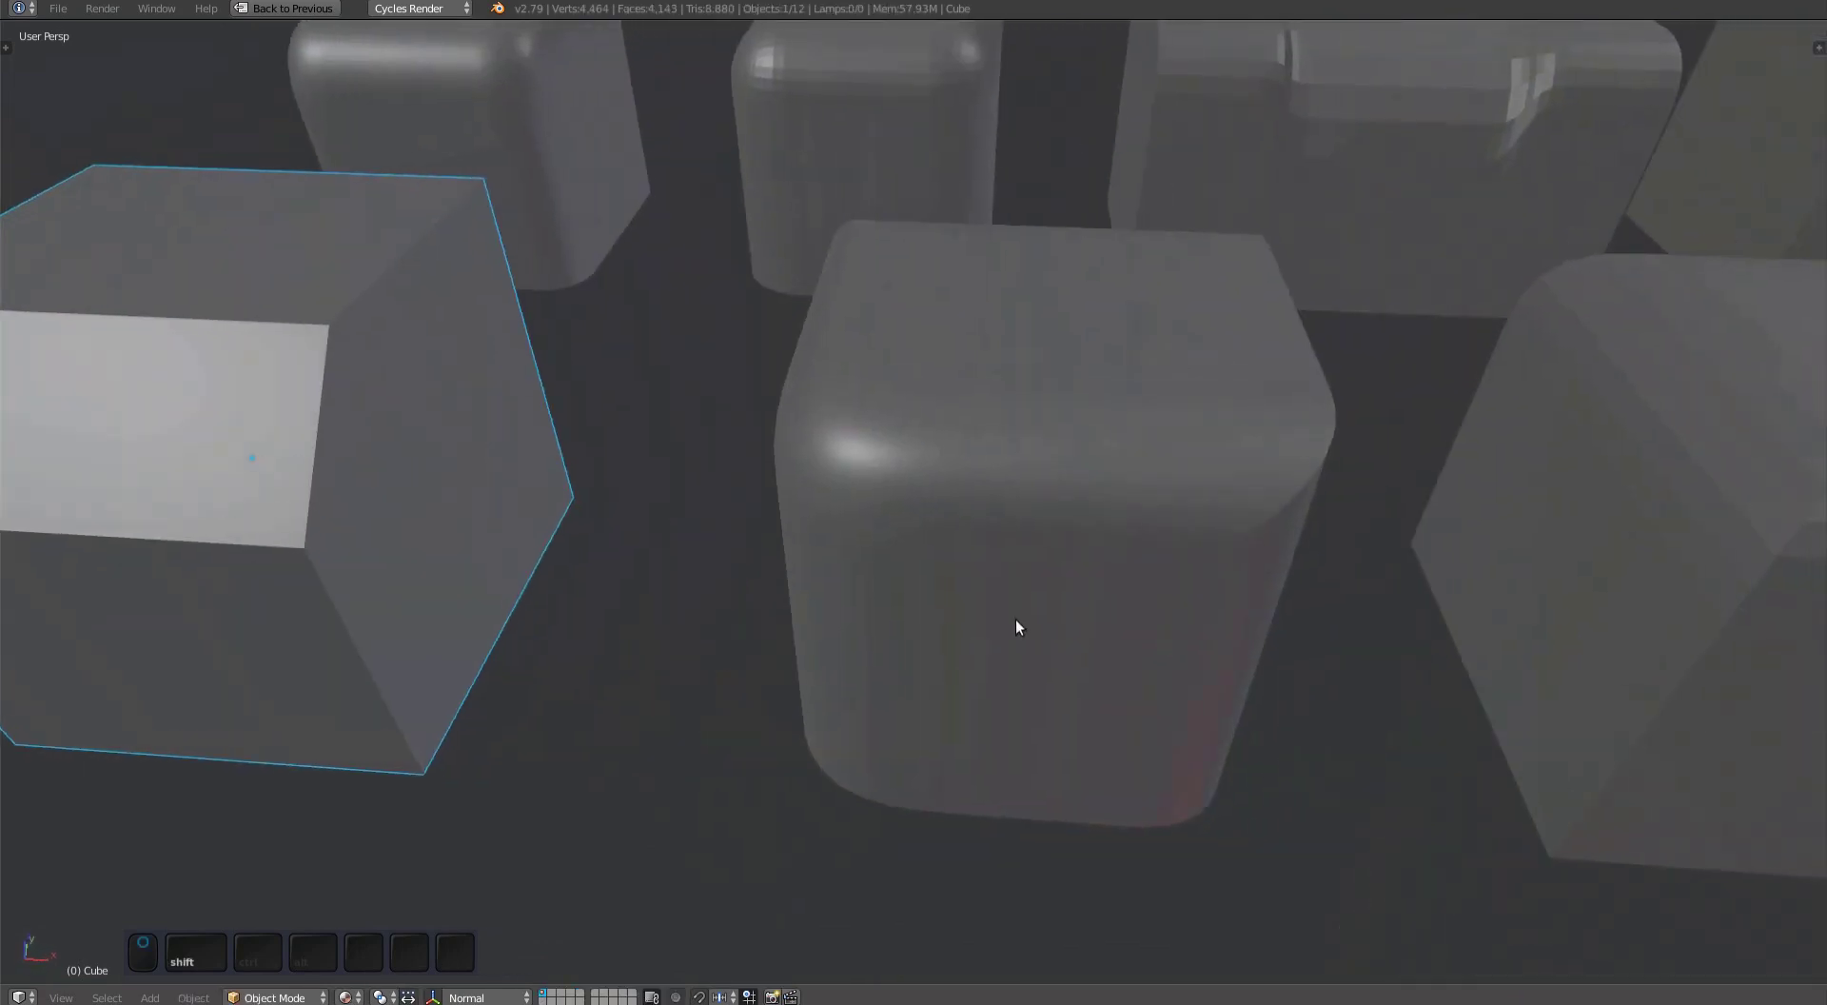
right_click(1014, 619)
key(Tab)
shift+middle_drag(1161, 562, 1145, 666)
right_click(1093, 563)
ctrl+right_click(1097, 436)
scroll(946, 530, up, 1)
key(y)
click(961, 534)
Confirm the second cube's Unfuse with Set Sharps enabled and clear the selection.
key(s)
key(s)
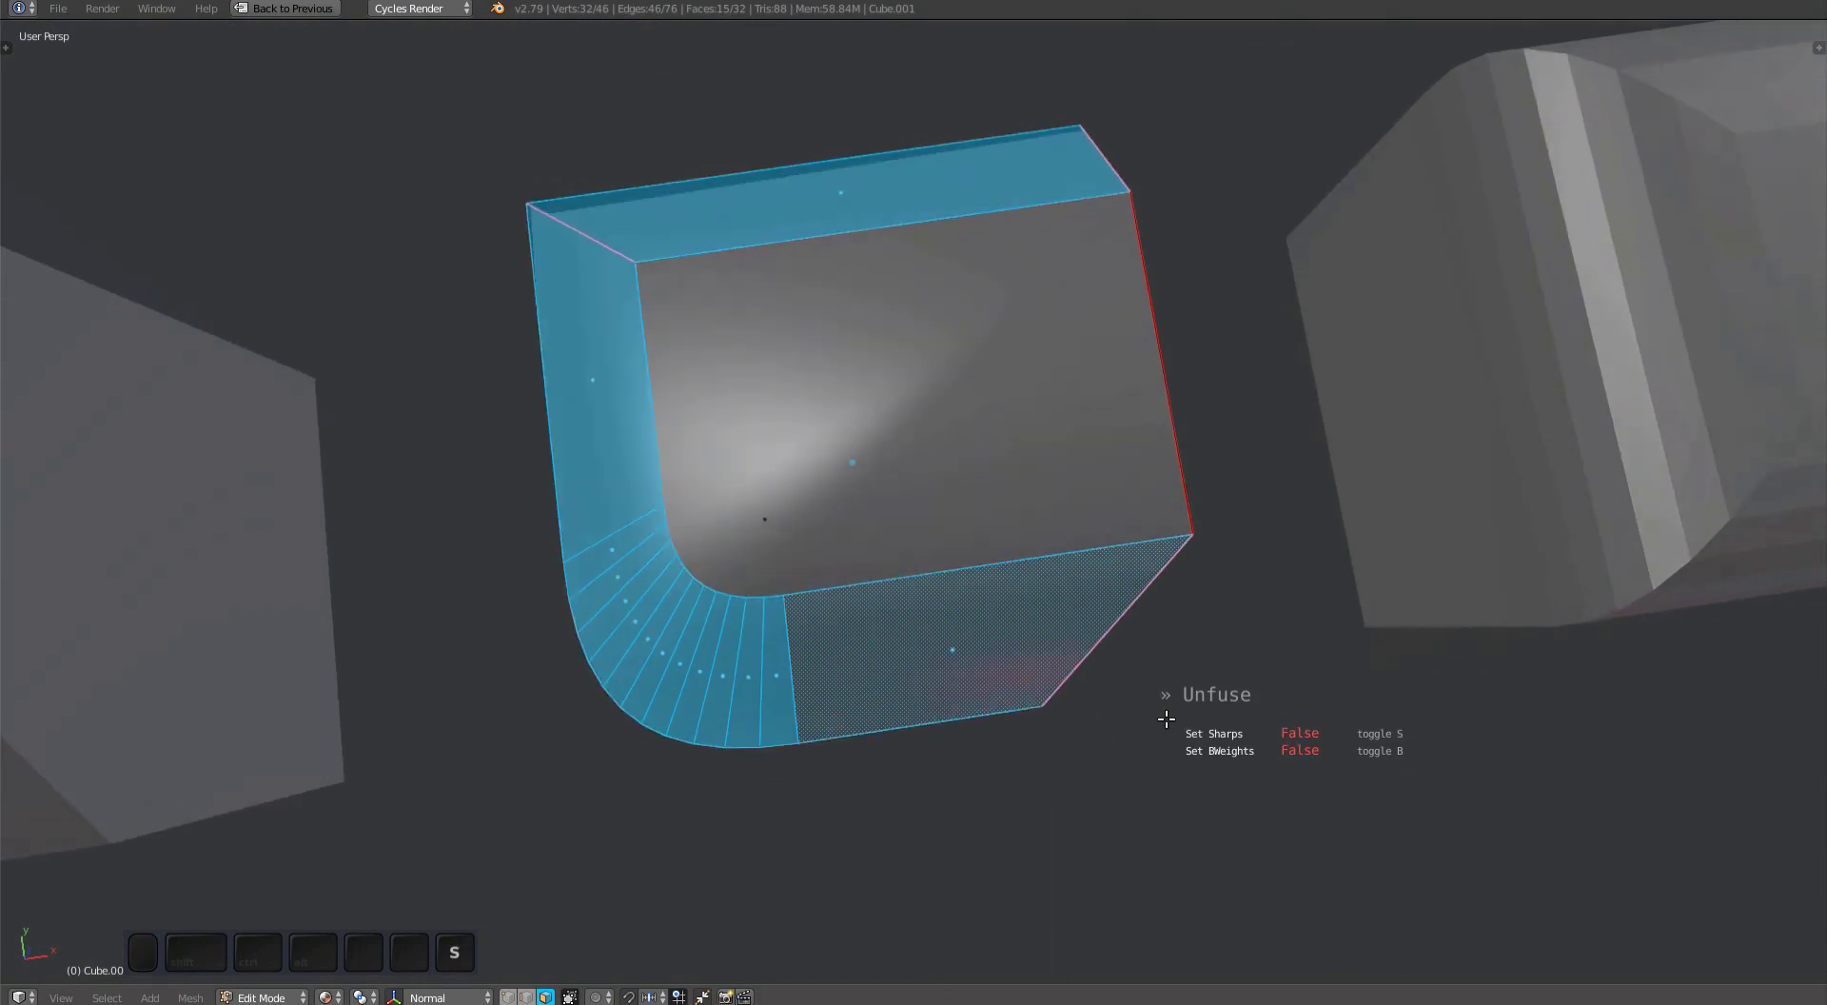
key(s)
key(s)
key(s)
middle_drag(1169, 870, 1187, 685)
click(1176, 706)
key(a)
Select the run of narrow faces around the second cube's rounded vertical corner, Unfuse it and clear the selection.
middle_drag(962, 633, 892, 612)
click(874, 610)
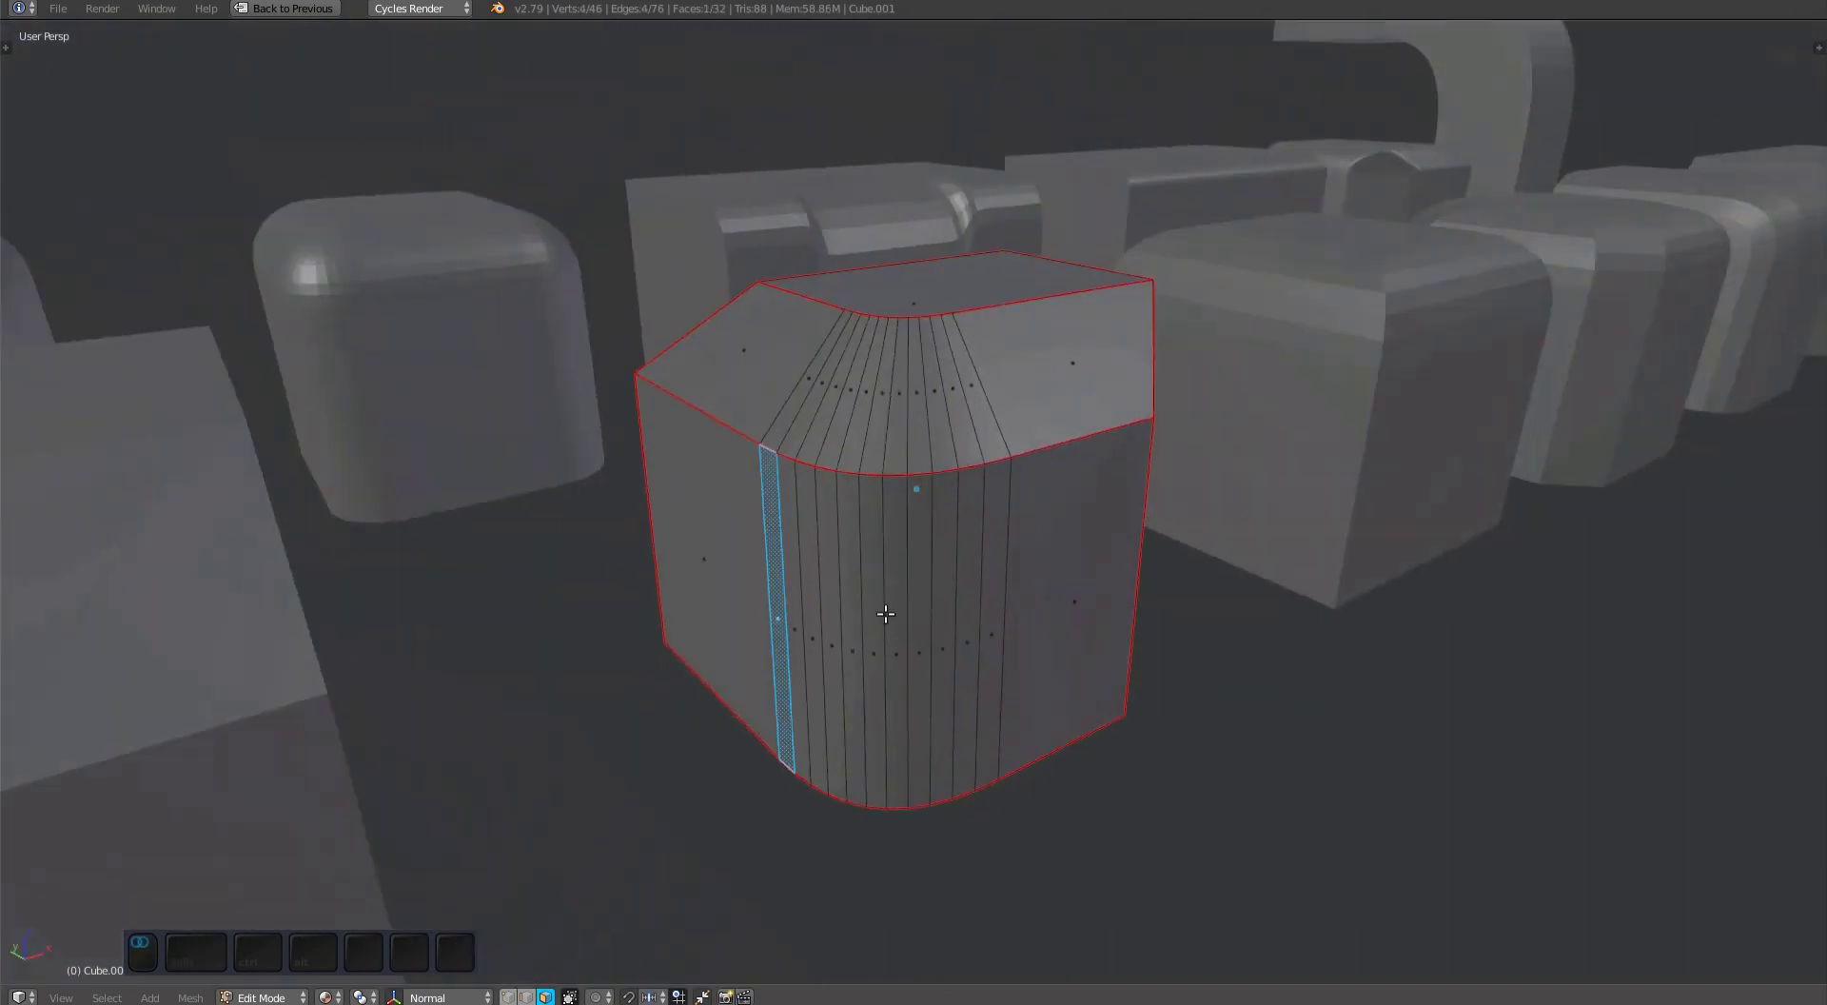
ctrl+click(989, 607)
key(y)
click(982, 602)
middle_drag(797, 569, 914, 639)
key(a)
Leave the second cube and open the mesh of the next cube in the row for editing.
scroll(999, 599, down, 3)
shift+middle_drag(914, 639, 758, 653)
middle_drag(1122, 609, 1056, 628)
shift+middle_drag(1056, 628, 893, 639)
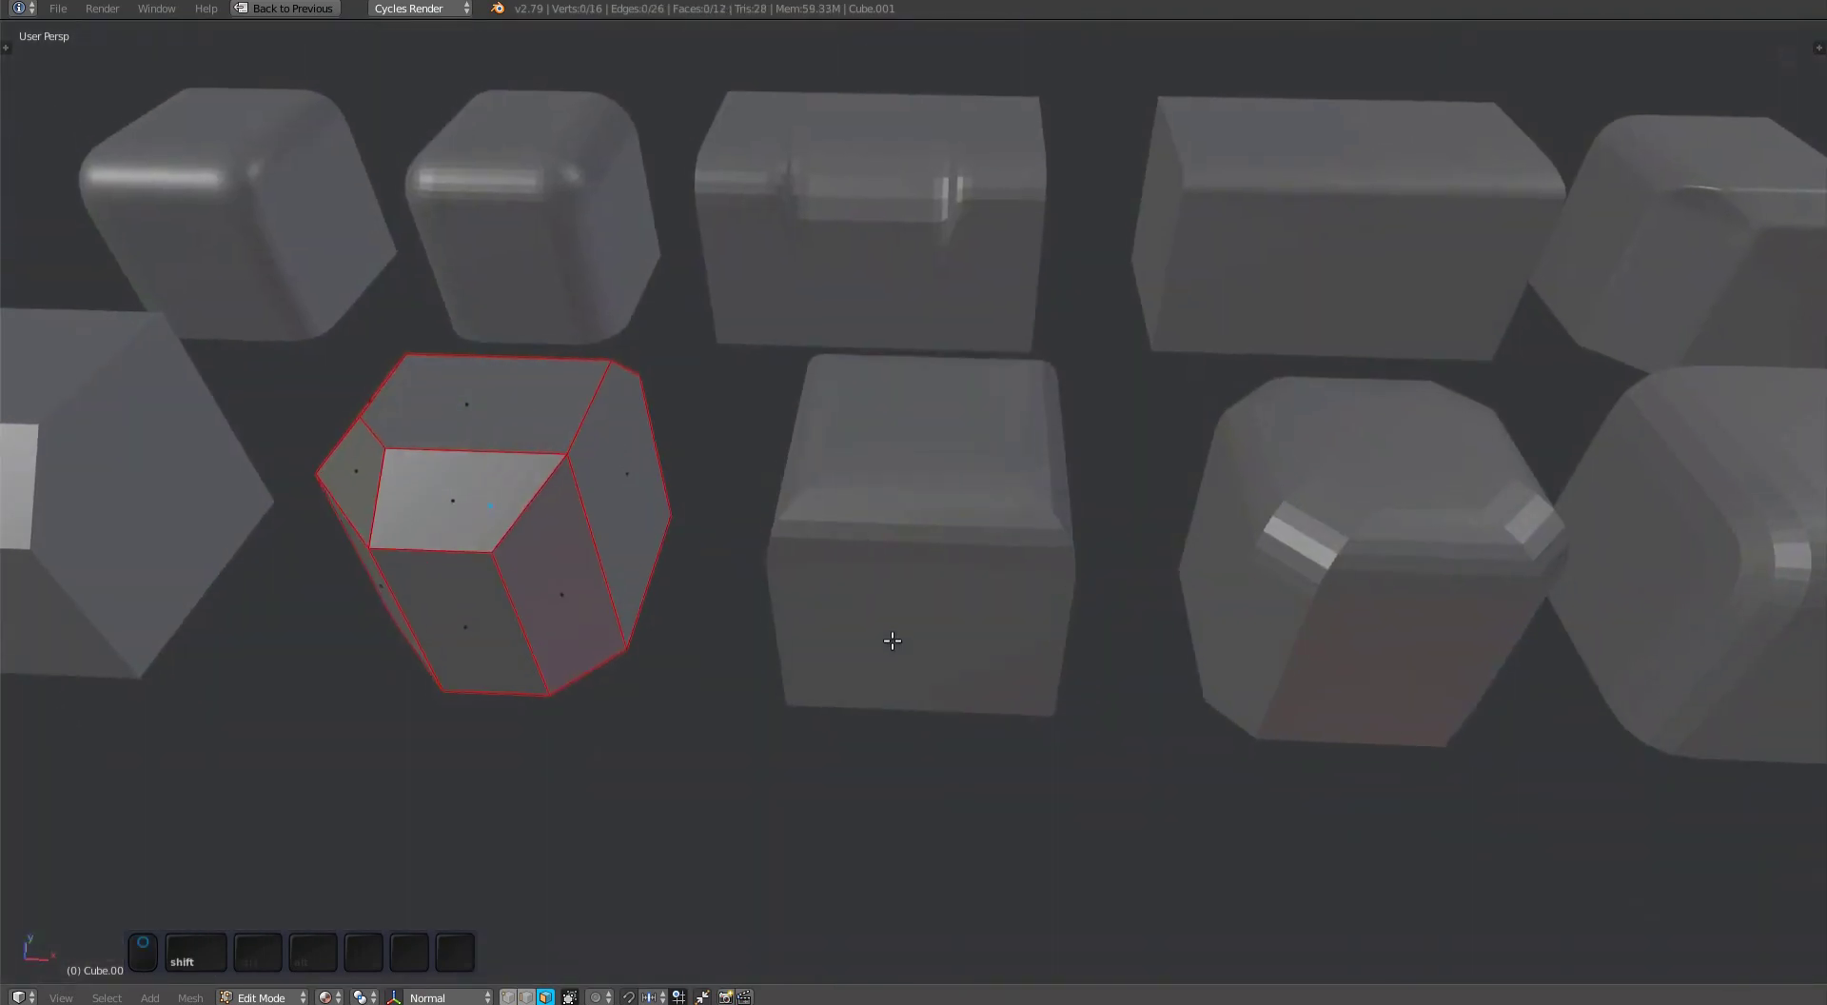
key(Tab)
click(936, 595)
key(Tab)
middle_drag(1114, 580, 1076, 601)
Try to Unfuse a complete face loop running around the third cube.
alt+shift+click(945, 550)
middle_drag(944, 549, 1126, 632)
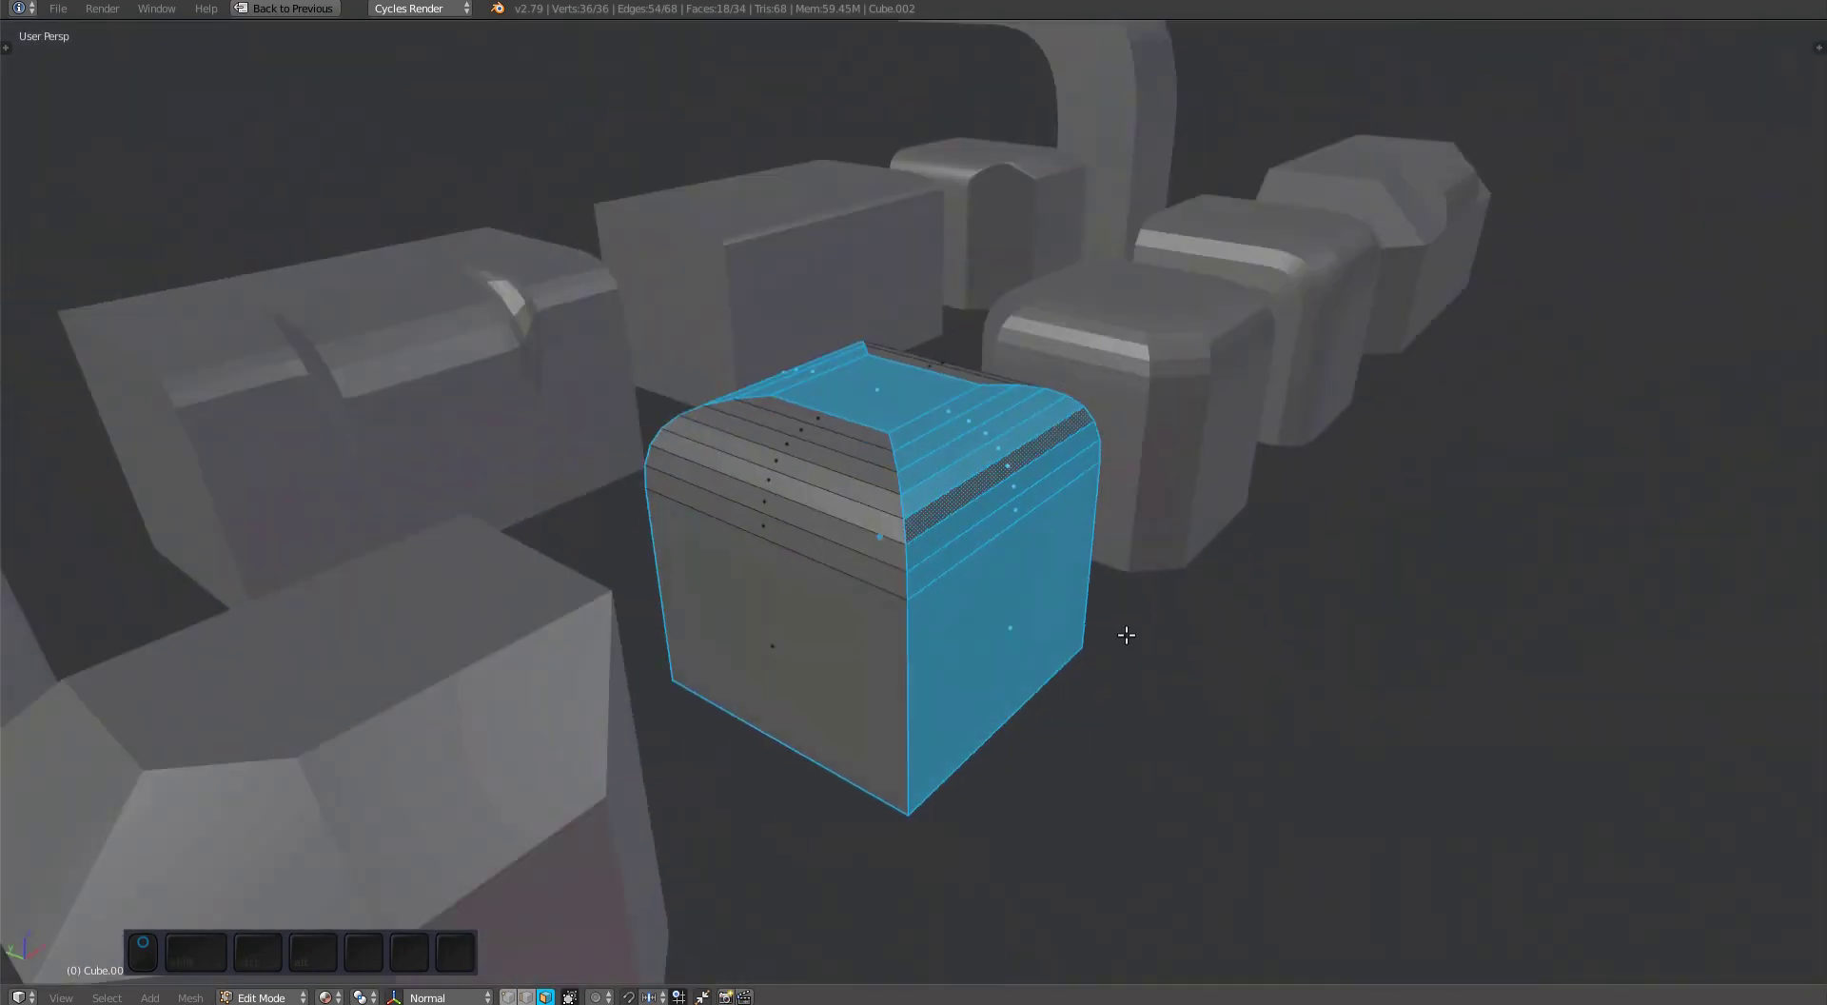
key(w)
click(1214, 565)
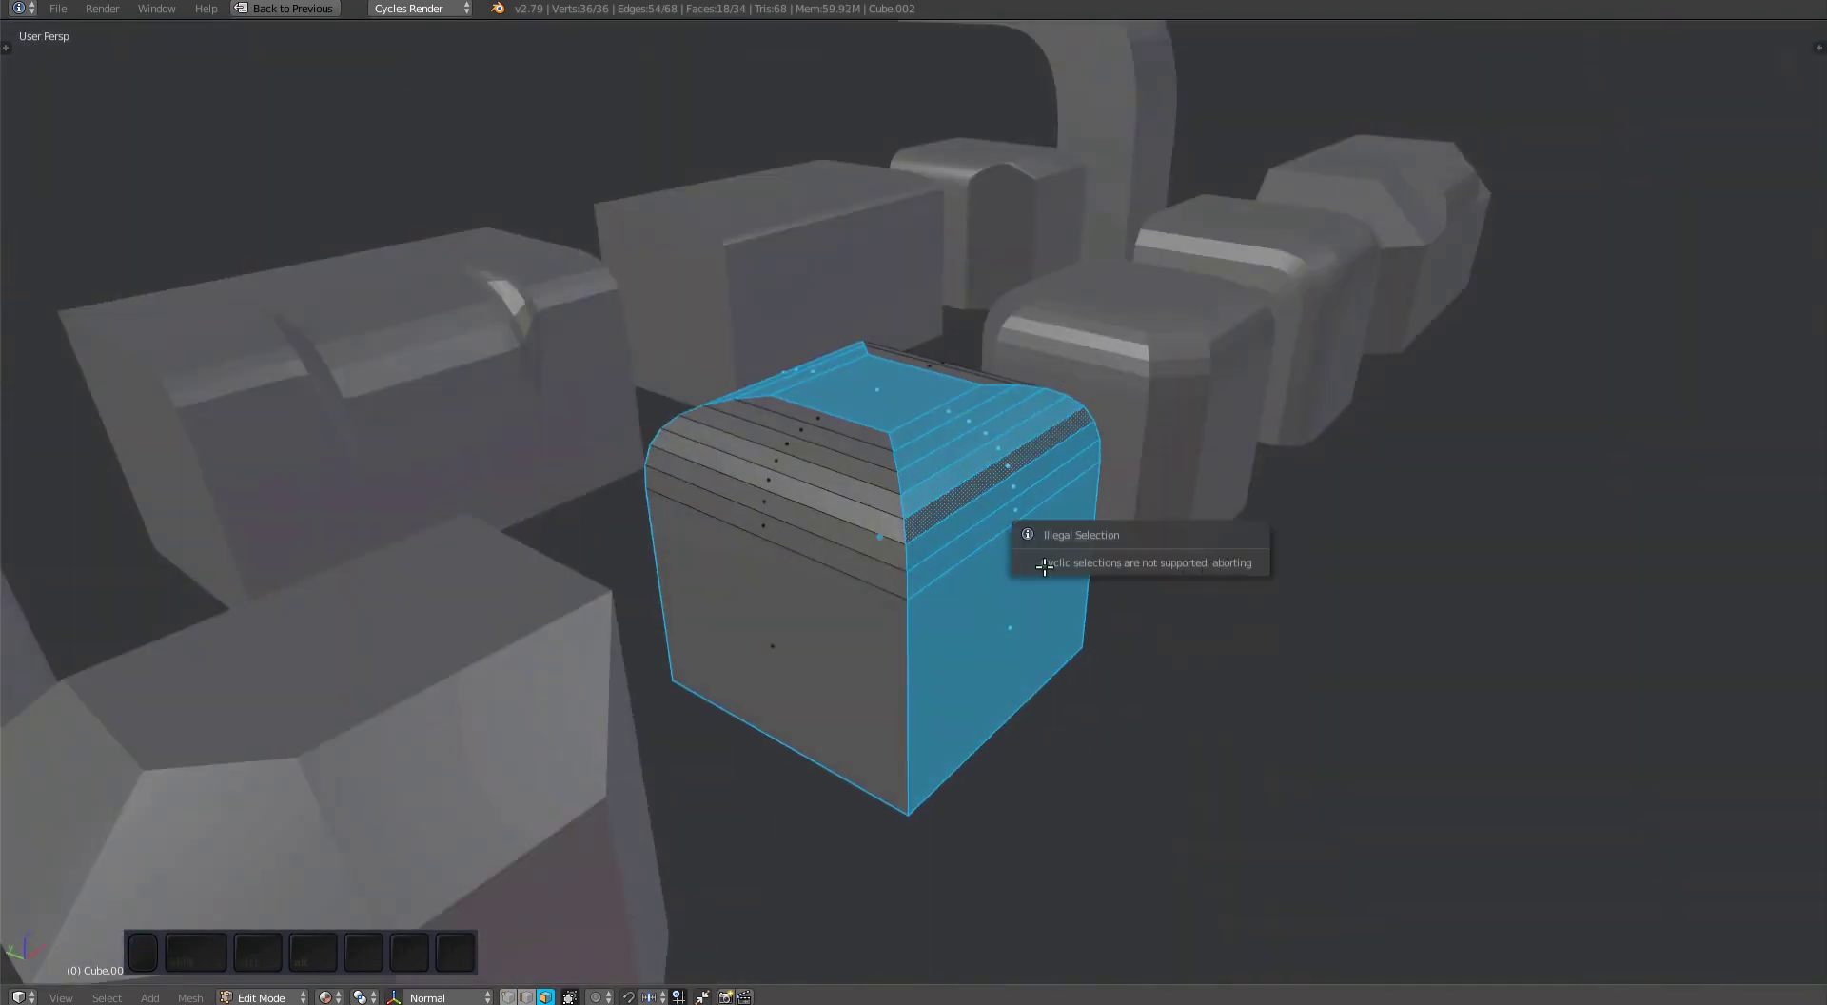
key(Escape)
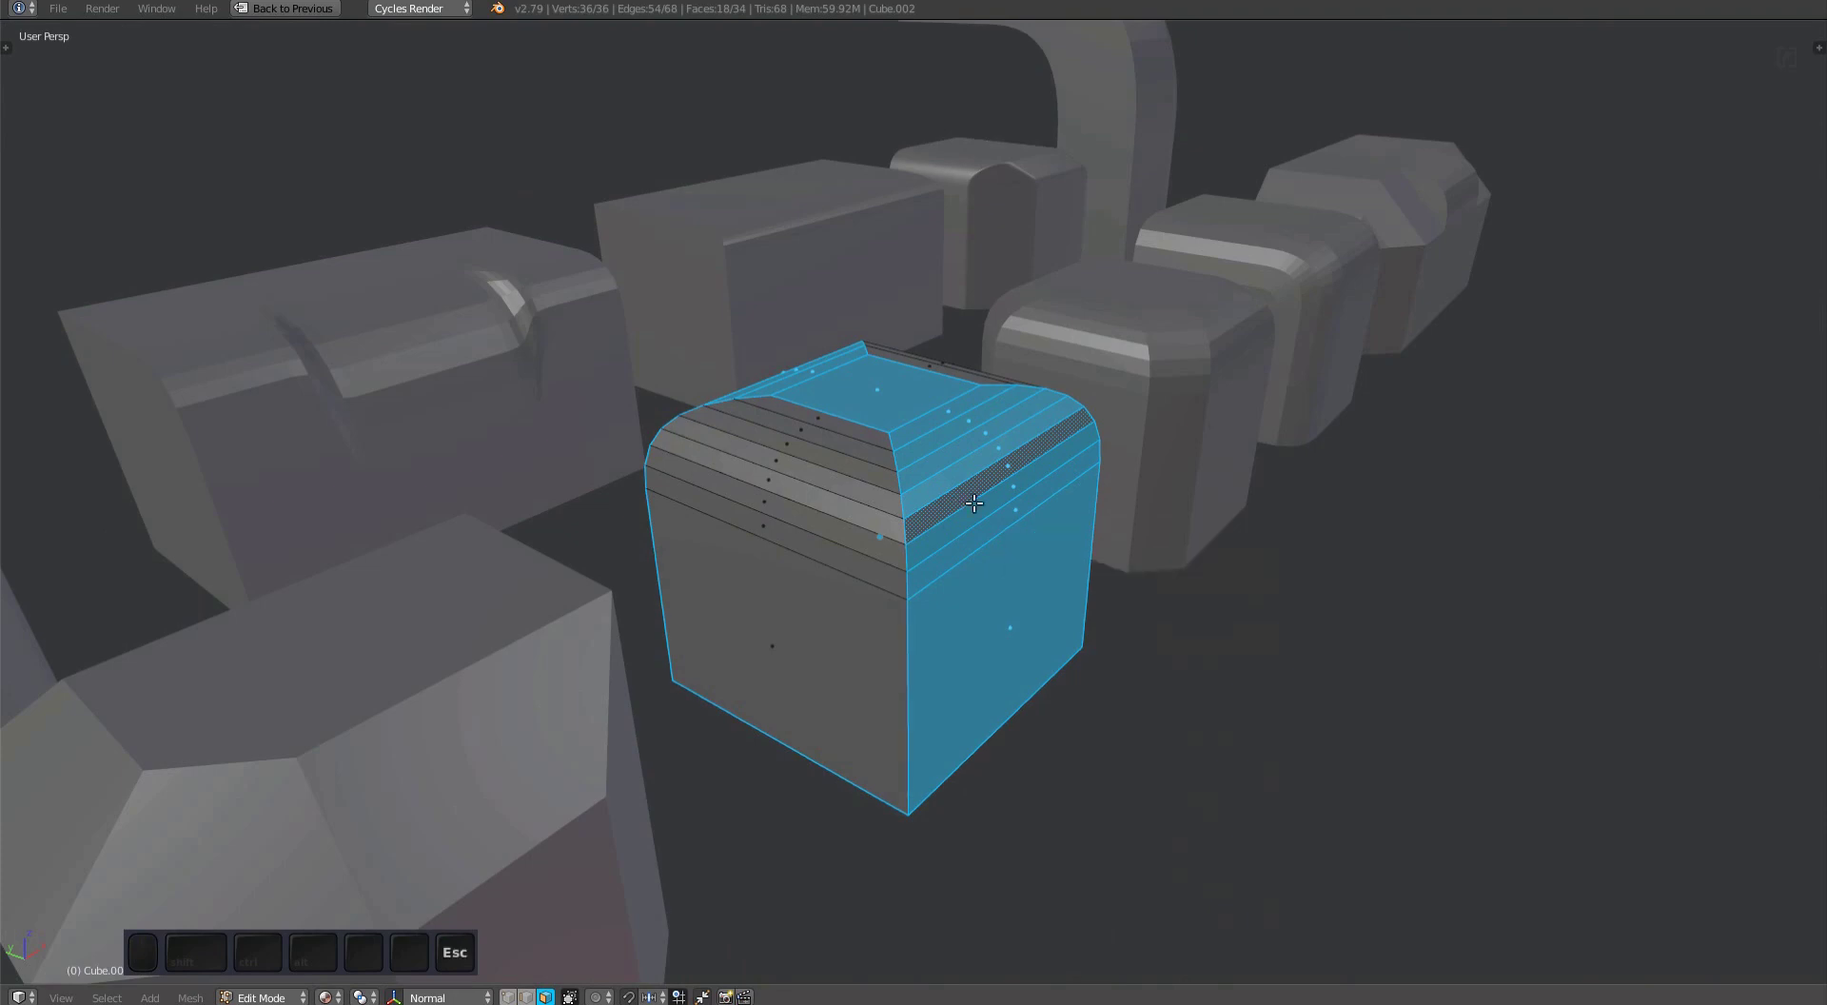
Select only the run of bevel faces from top to bottom on one side of the third cube and Unfuse it.
middle_drag(1038, 457, 938, 424)
click(935, 430)
ctrl+click(950, 563)
key(y)
click(1104, 560)
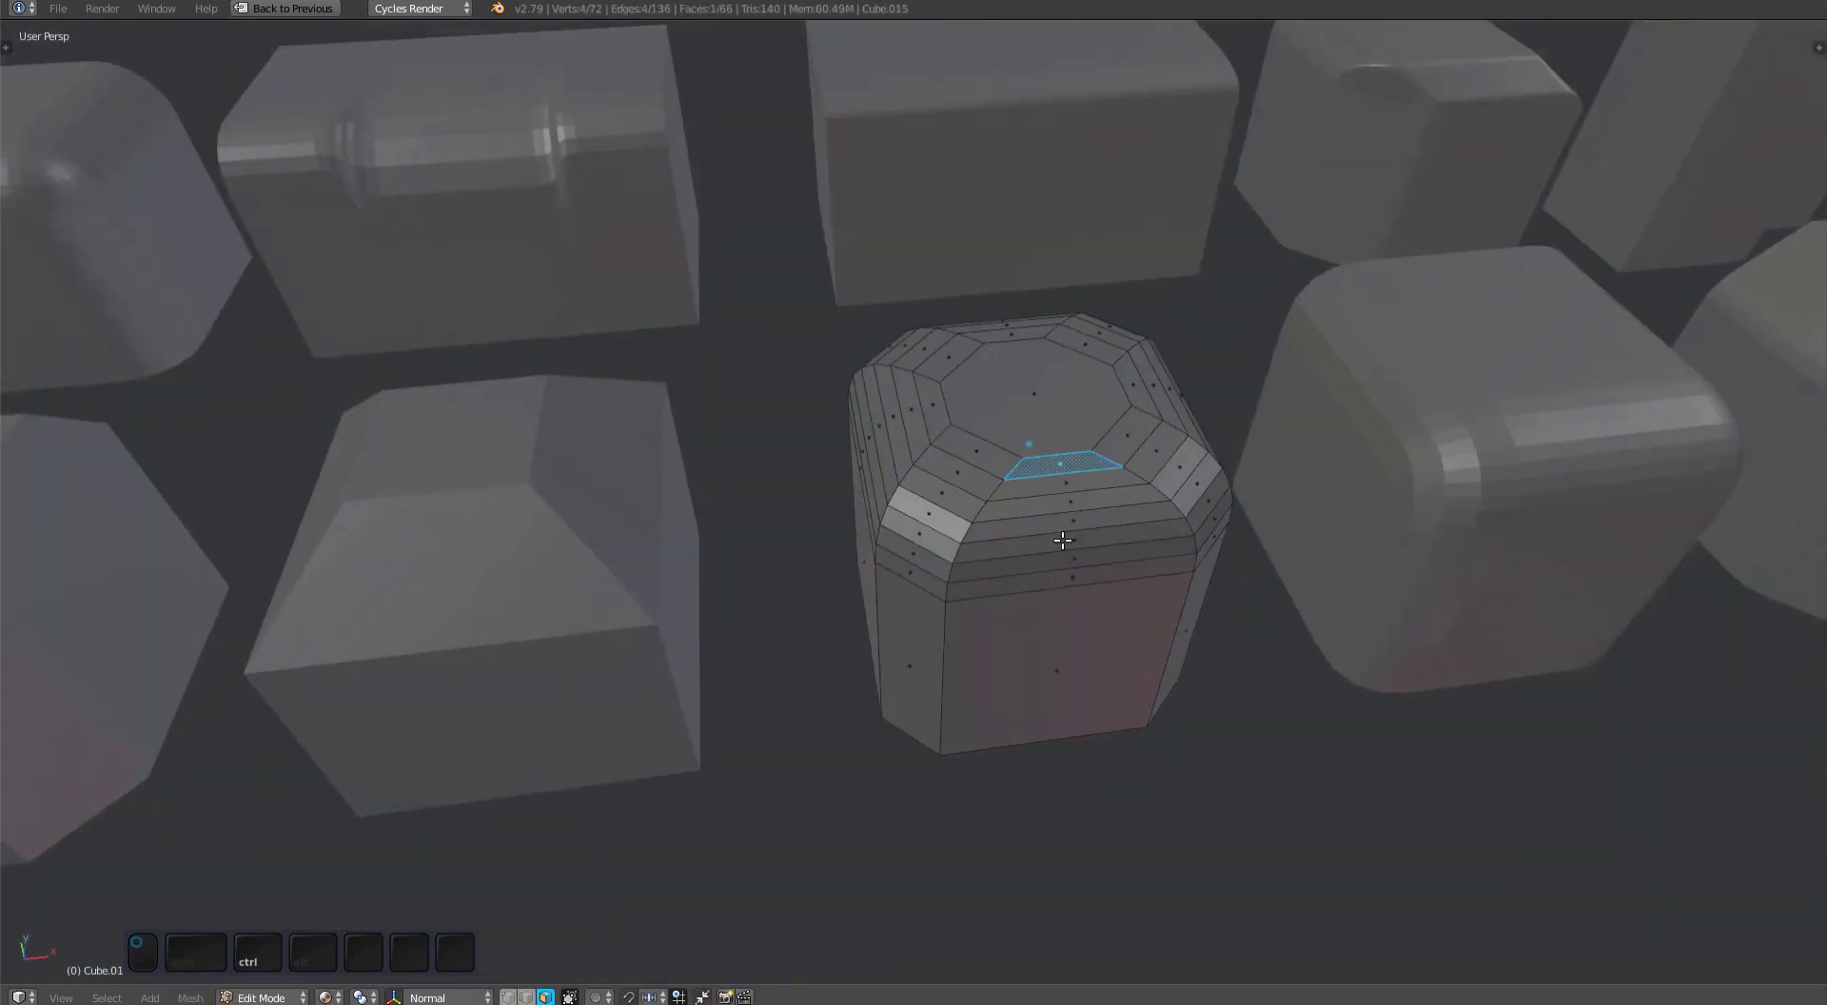
Select the faces running down across the faceted block's front upper bevel and Unfuse the bevel.
ctrl+click(1069, 577)
key(y)
key(d)
middle_drag(925, 559, 1023, 614)
Unfuse the remaining runs of chamfer faces around the faceted block's corners.
click(1023, 614)
ctrl+click(751, 602)
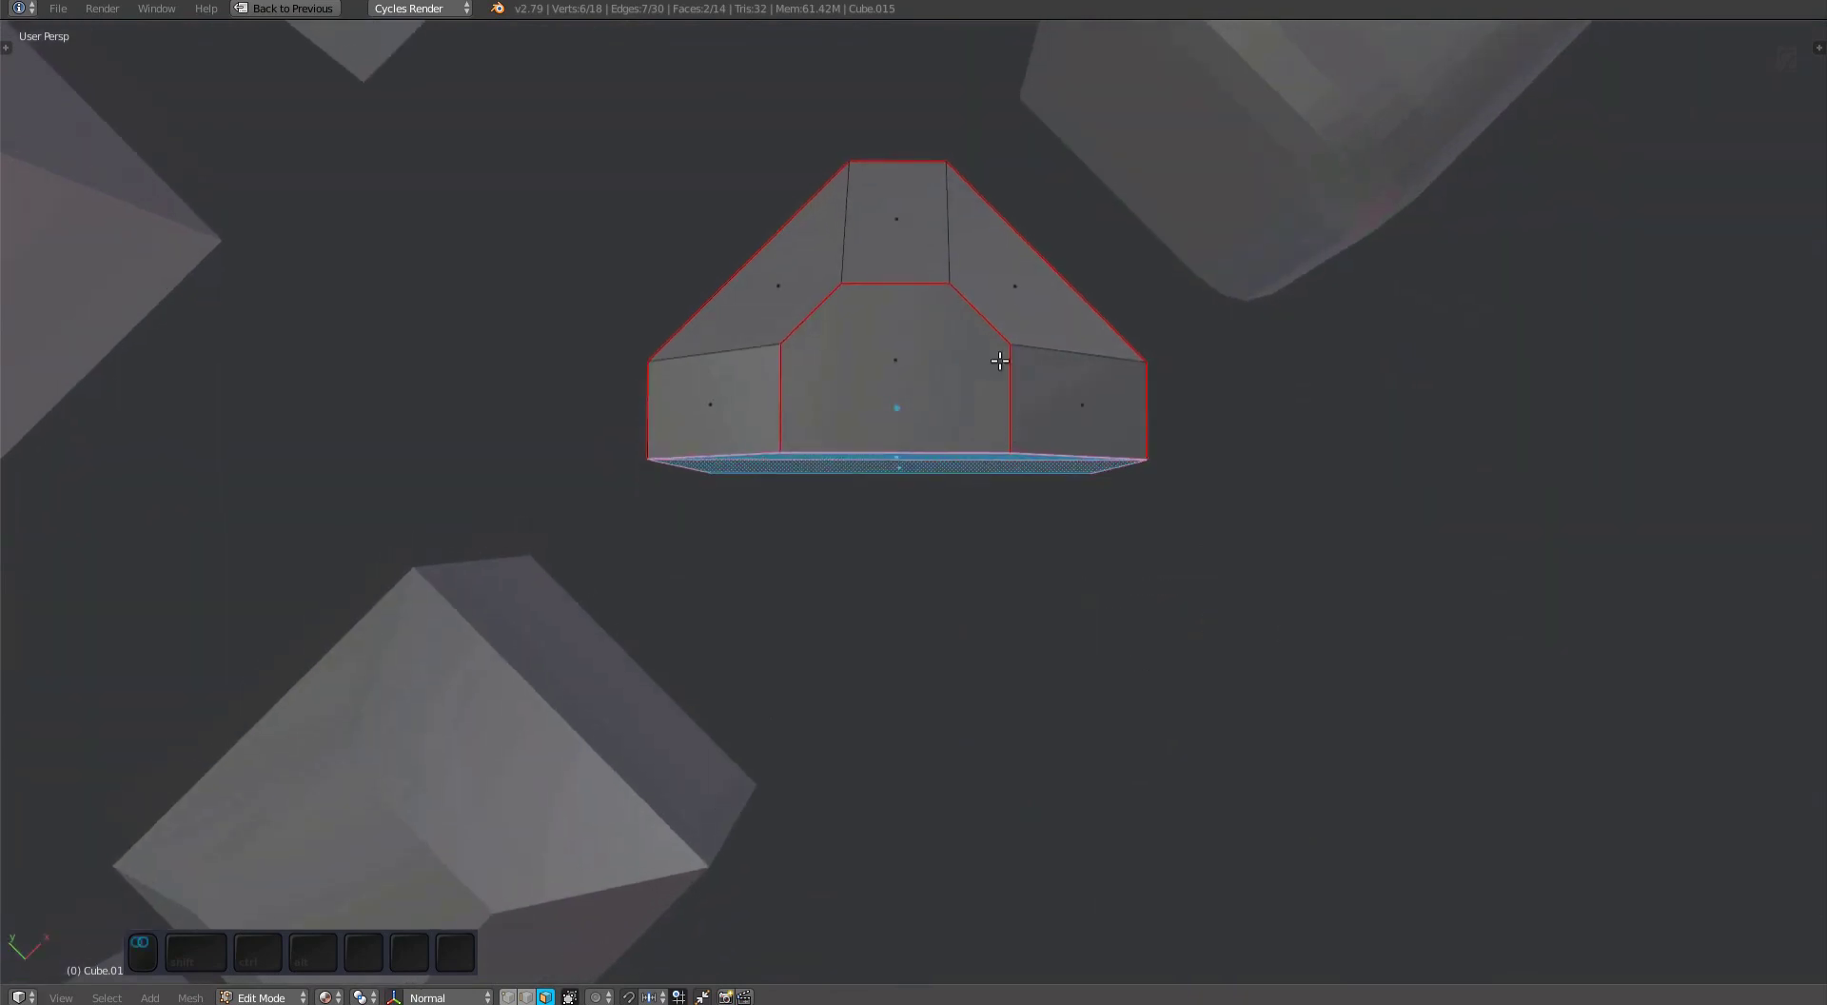
click(1014, 285)
shift+click(895, 219)
shift+click(778, 285)
key(y)
click(1230, 453)
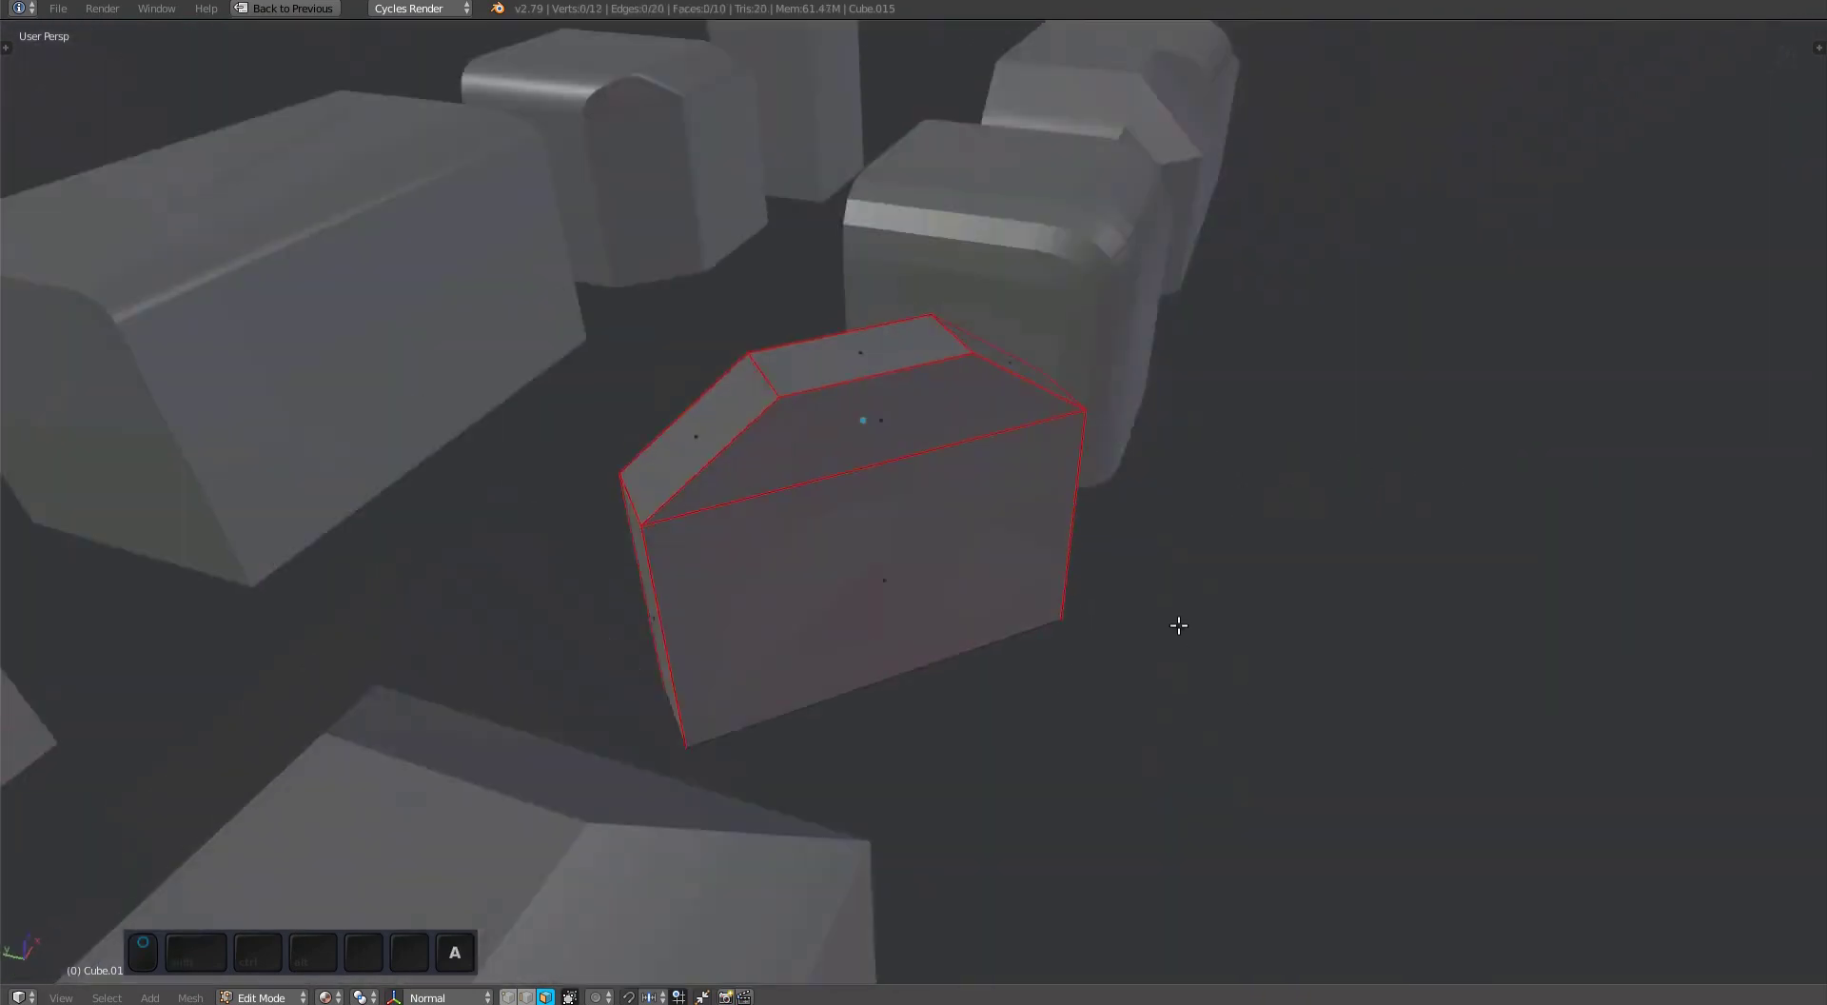
Unfuse the horizontal rounded bevel on the next, densely segmented cube.
middle_drag(1178, 625, 1094, 695)
shift+middle_drag(1208, 666, 829, 651)
key(y)
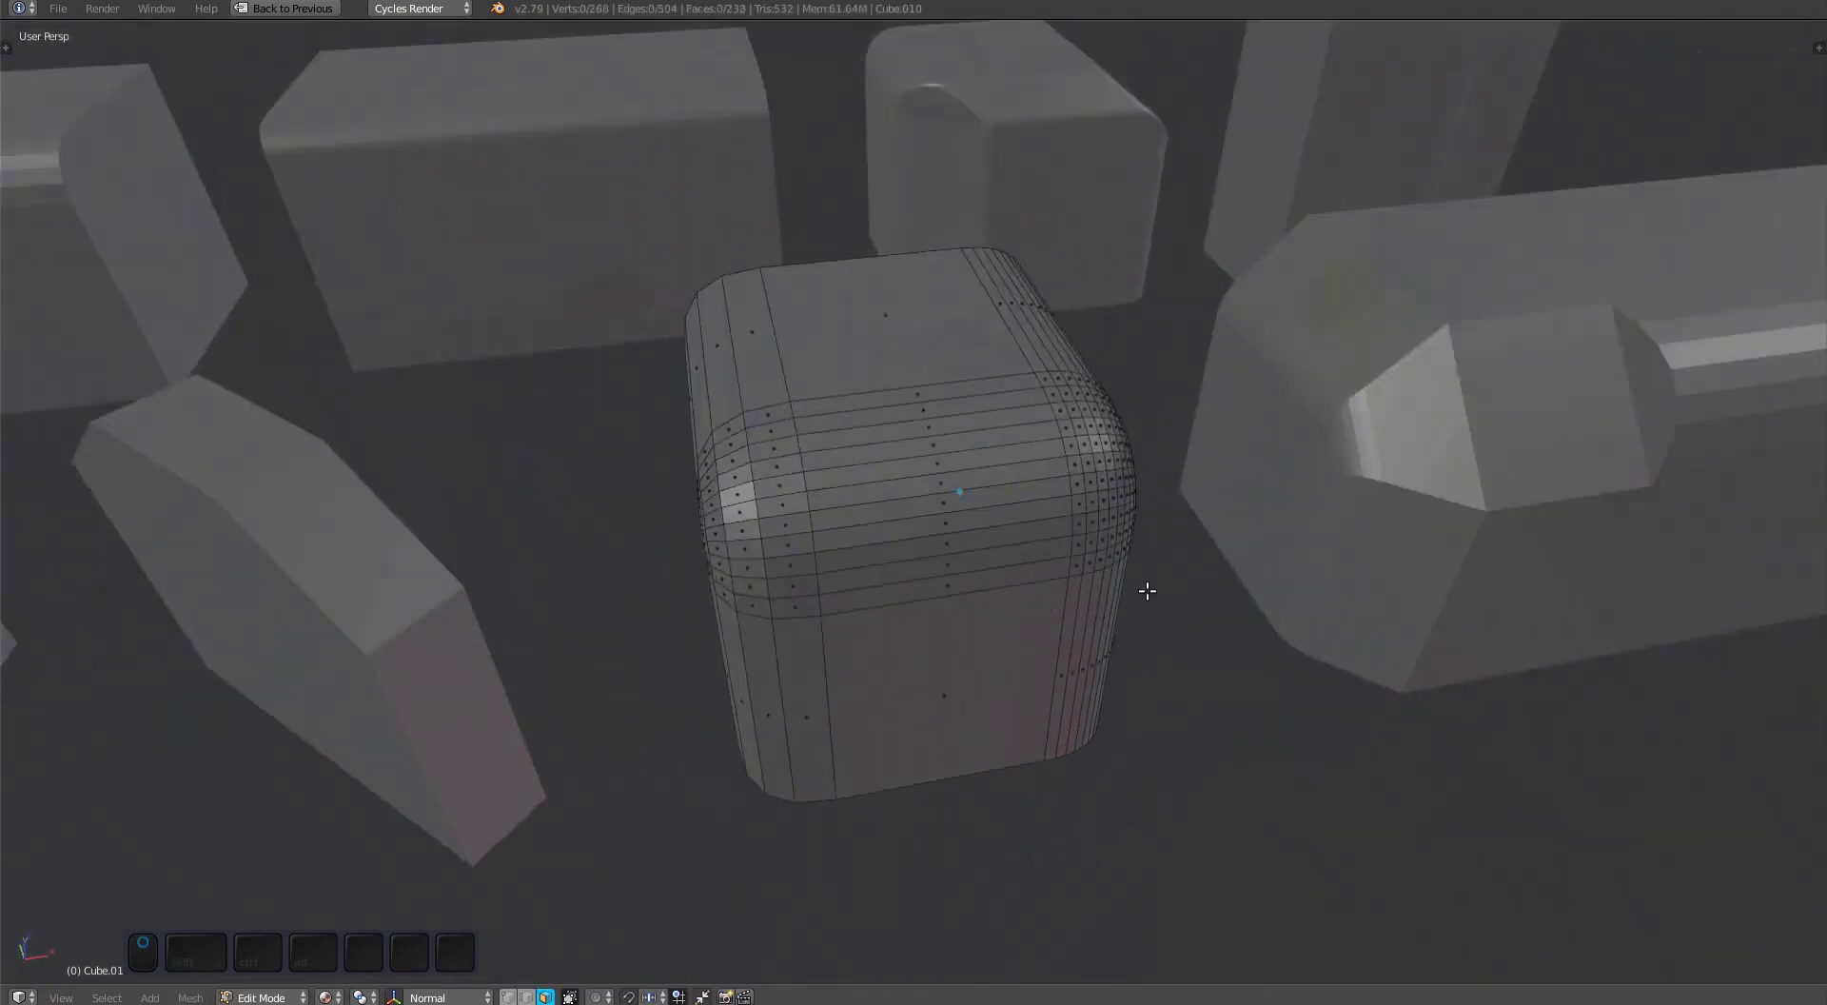
middle_drag(1148, 591, 917, 618)
alt+click(917, 598)
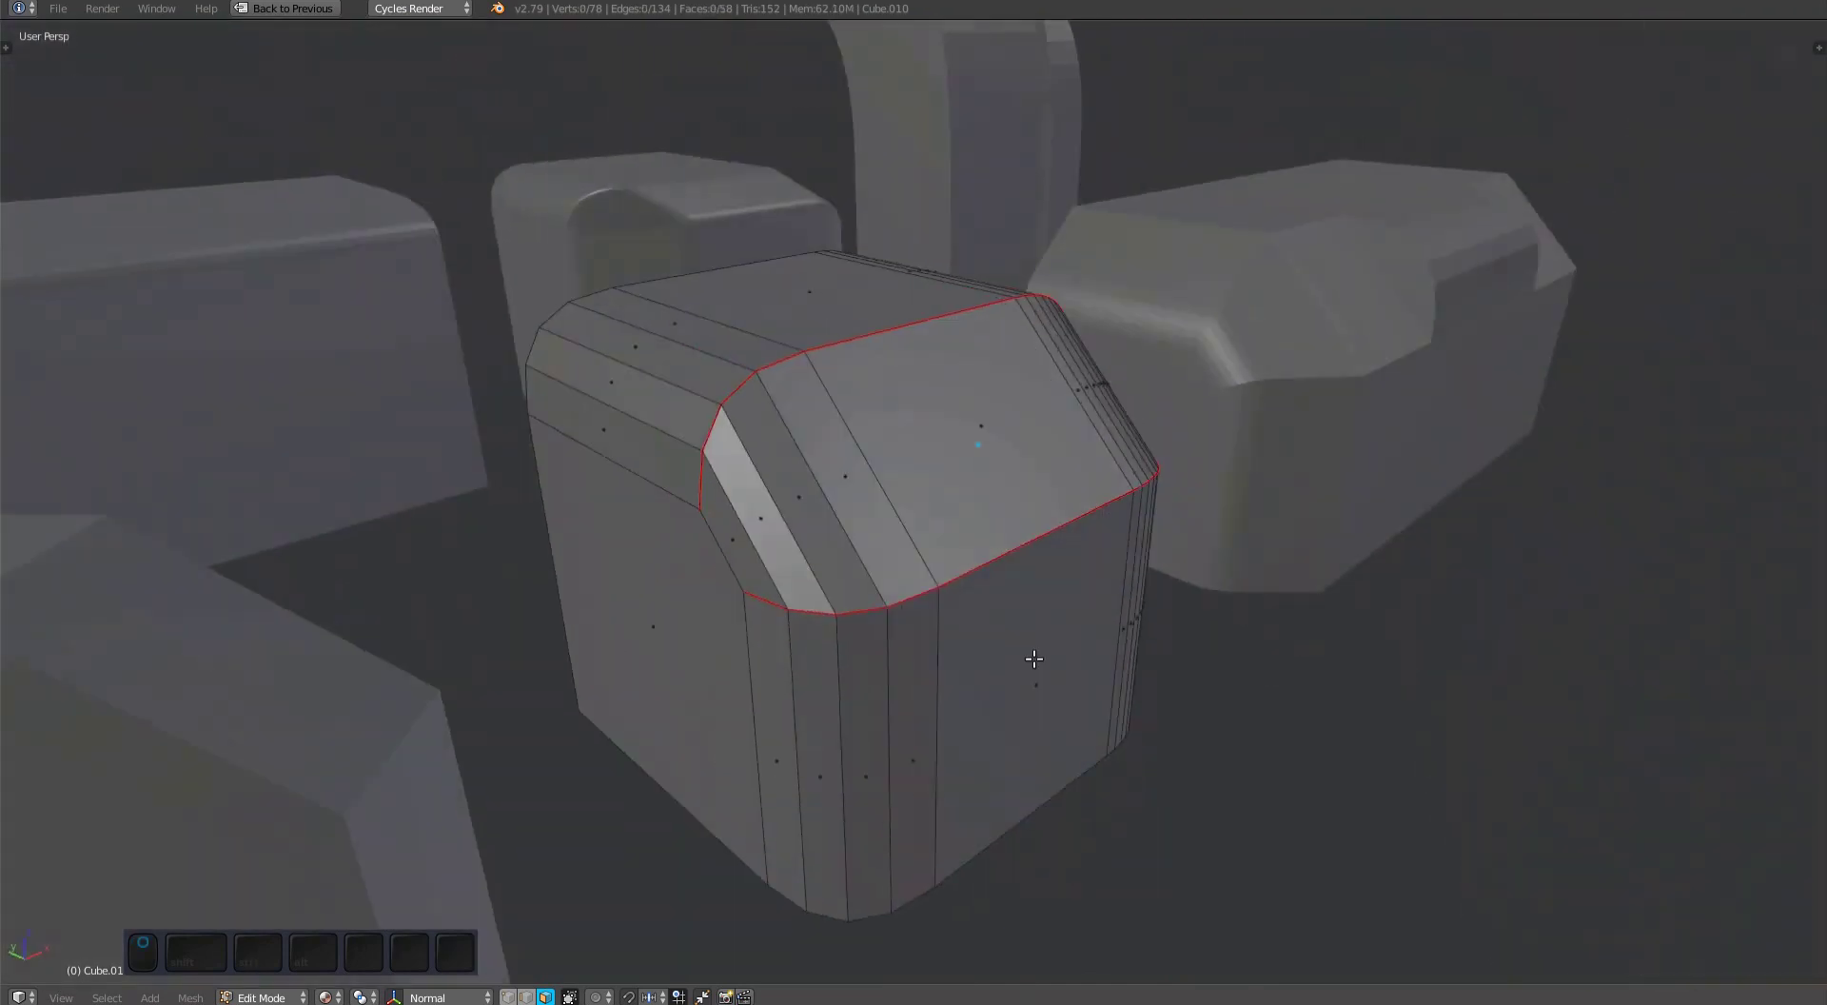
Unfuse the densely segmented cube's rounded corners and remaining corner chamfers, leaving only the horizontal chamfer, and clear the selection.
right_click(844, 481)
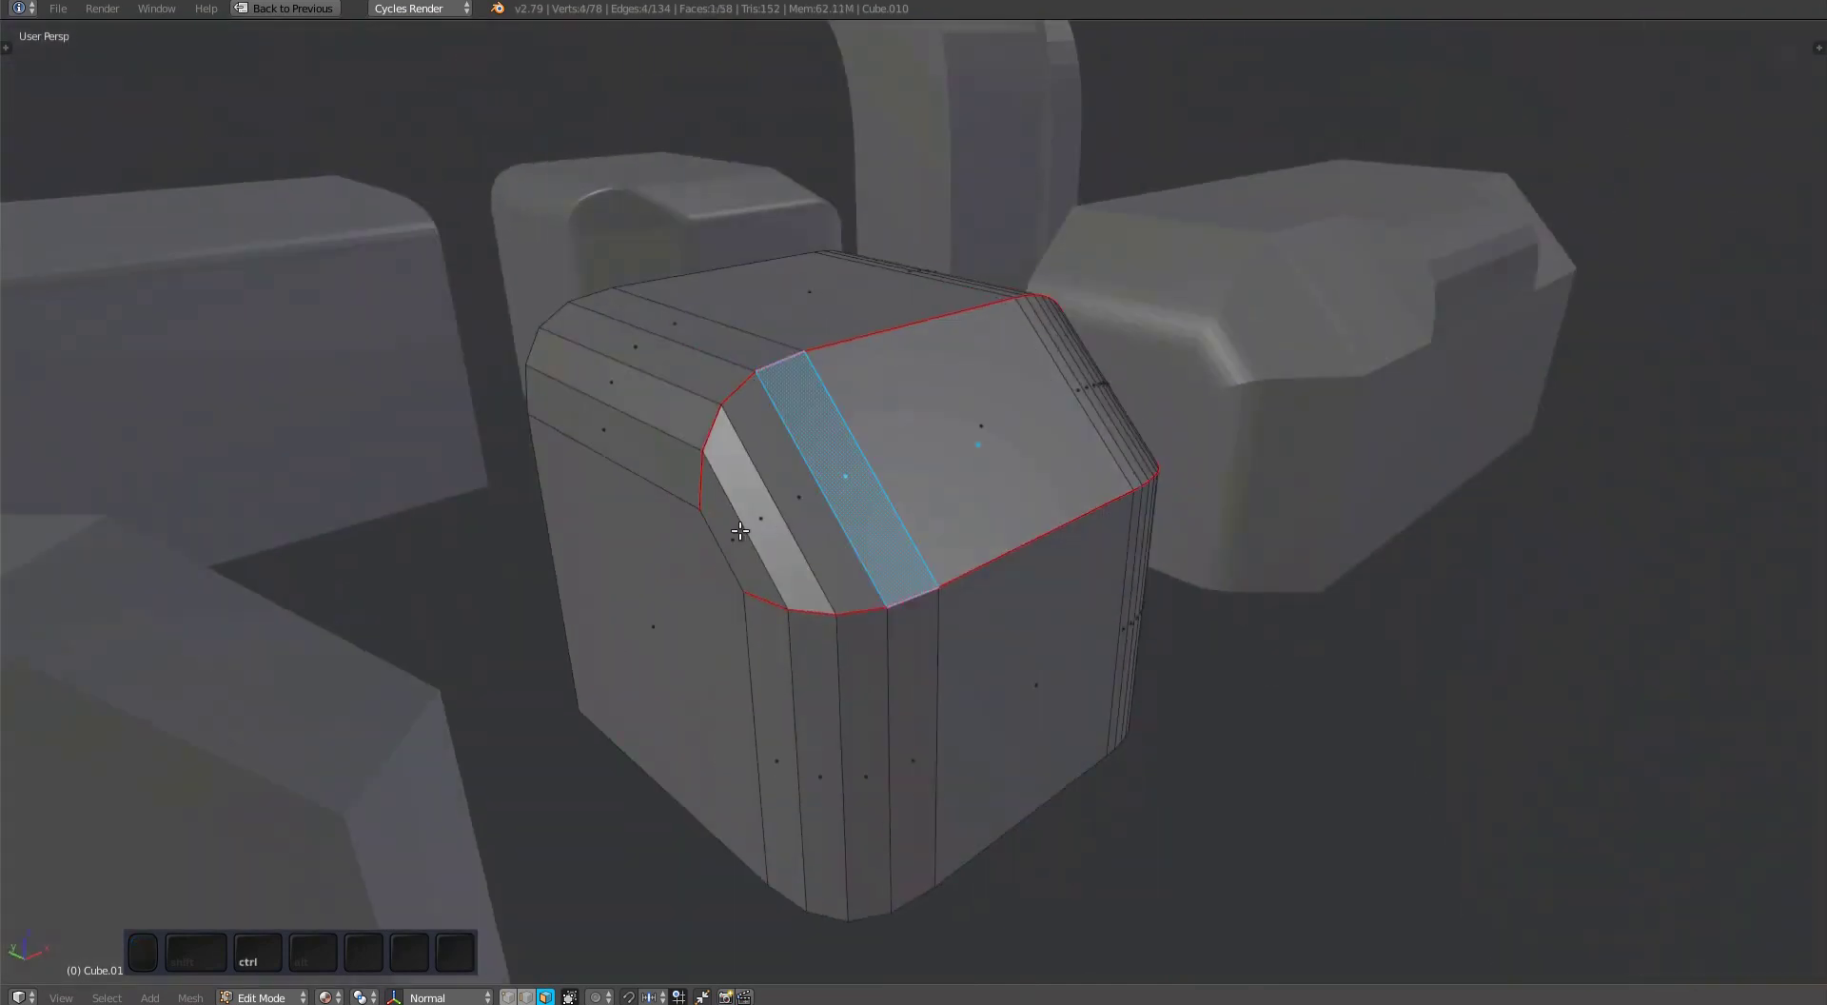
shift+right_click(815, 612)
key(w)
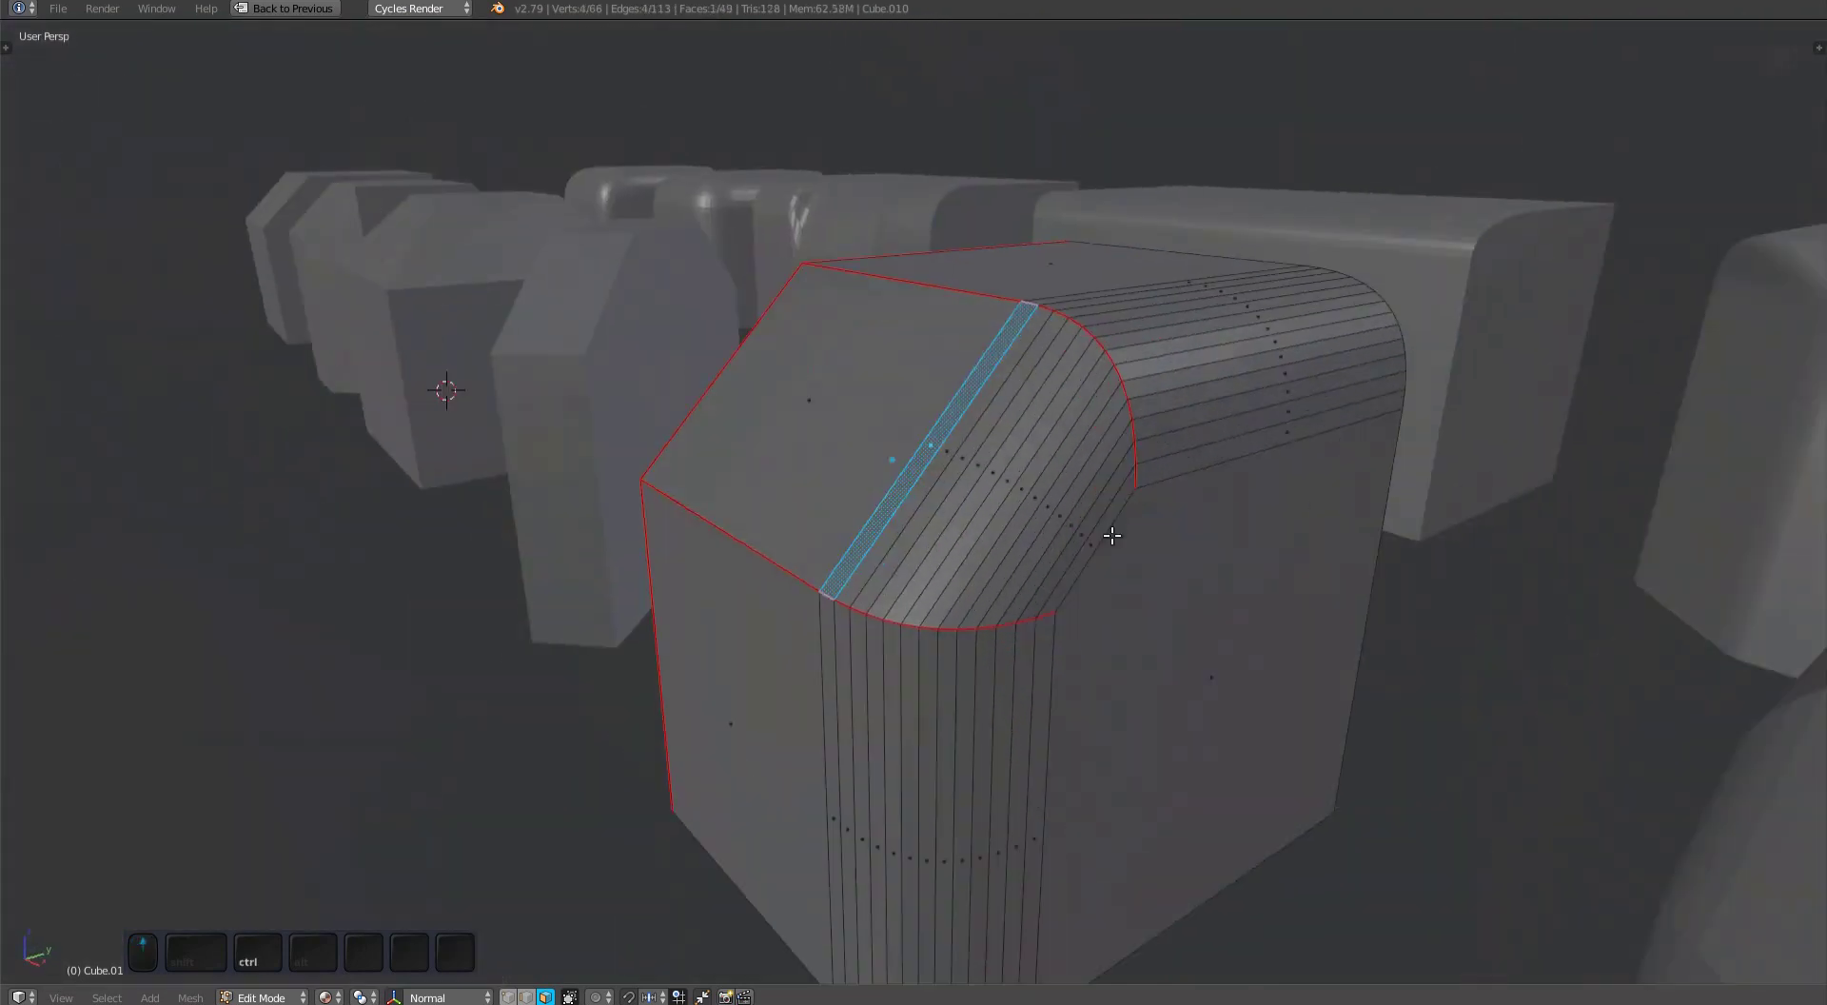
ctrl+right_click(1109, 535)
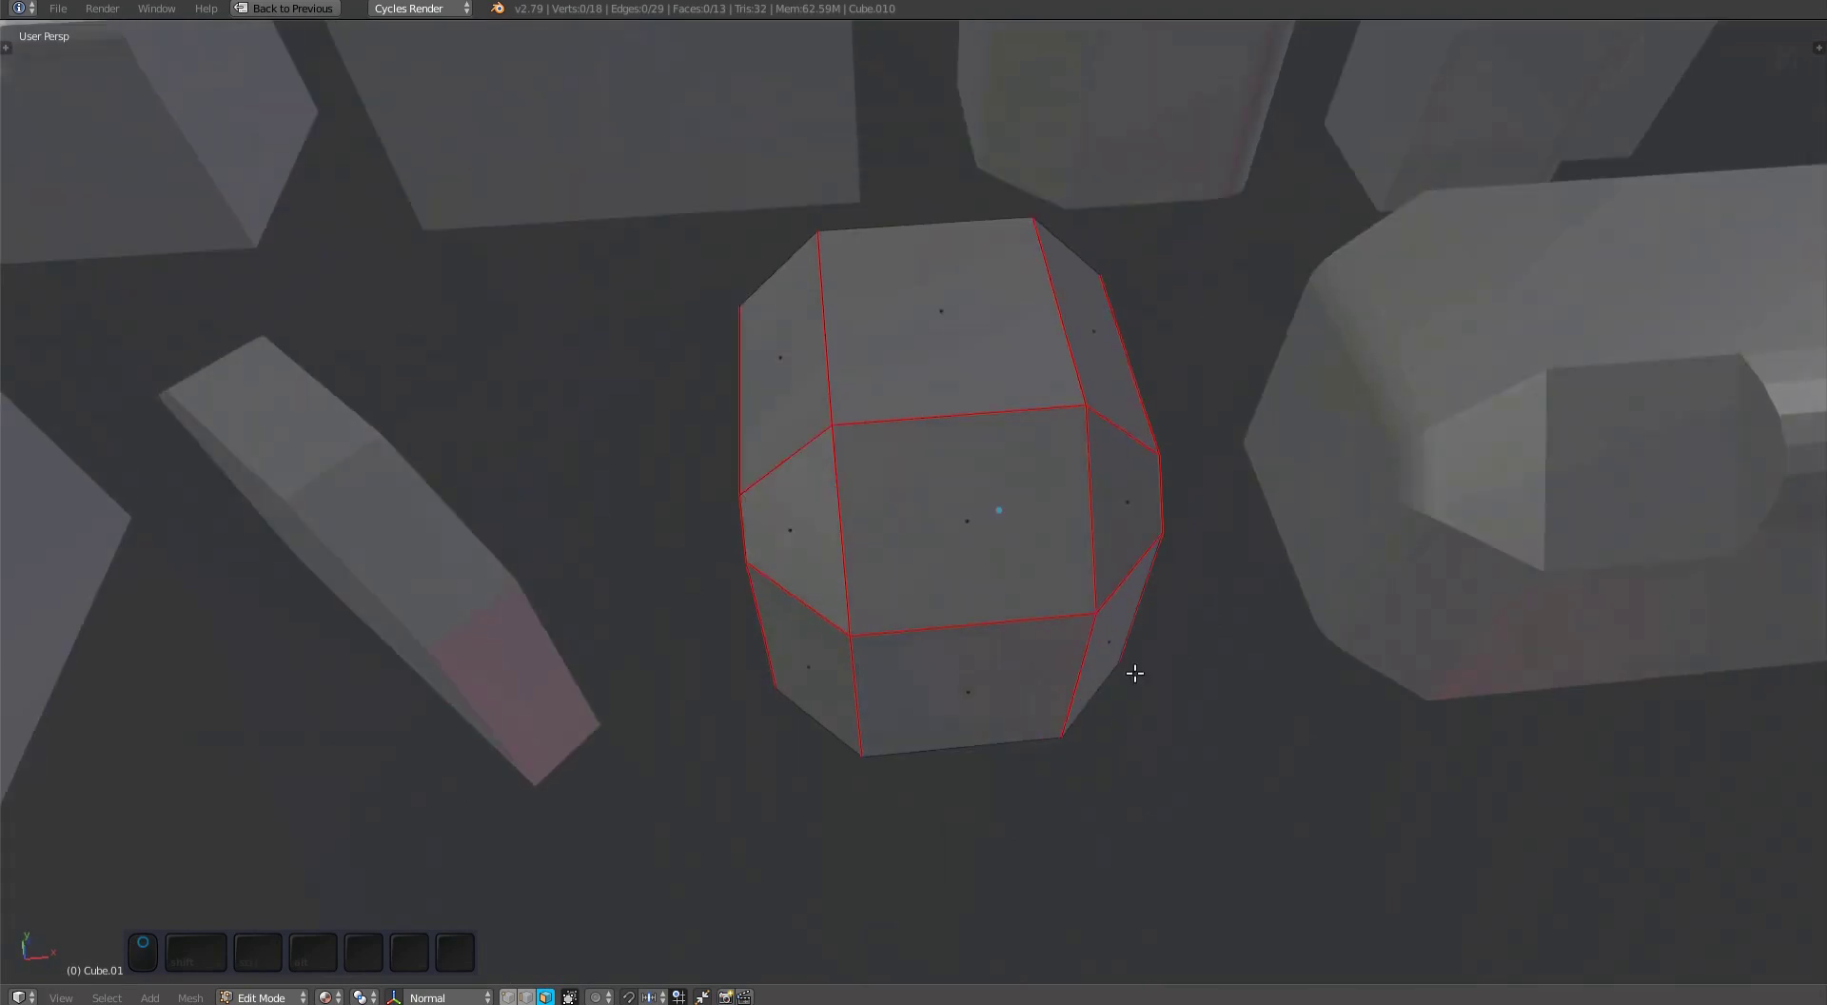
right_click(1122, 485)
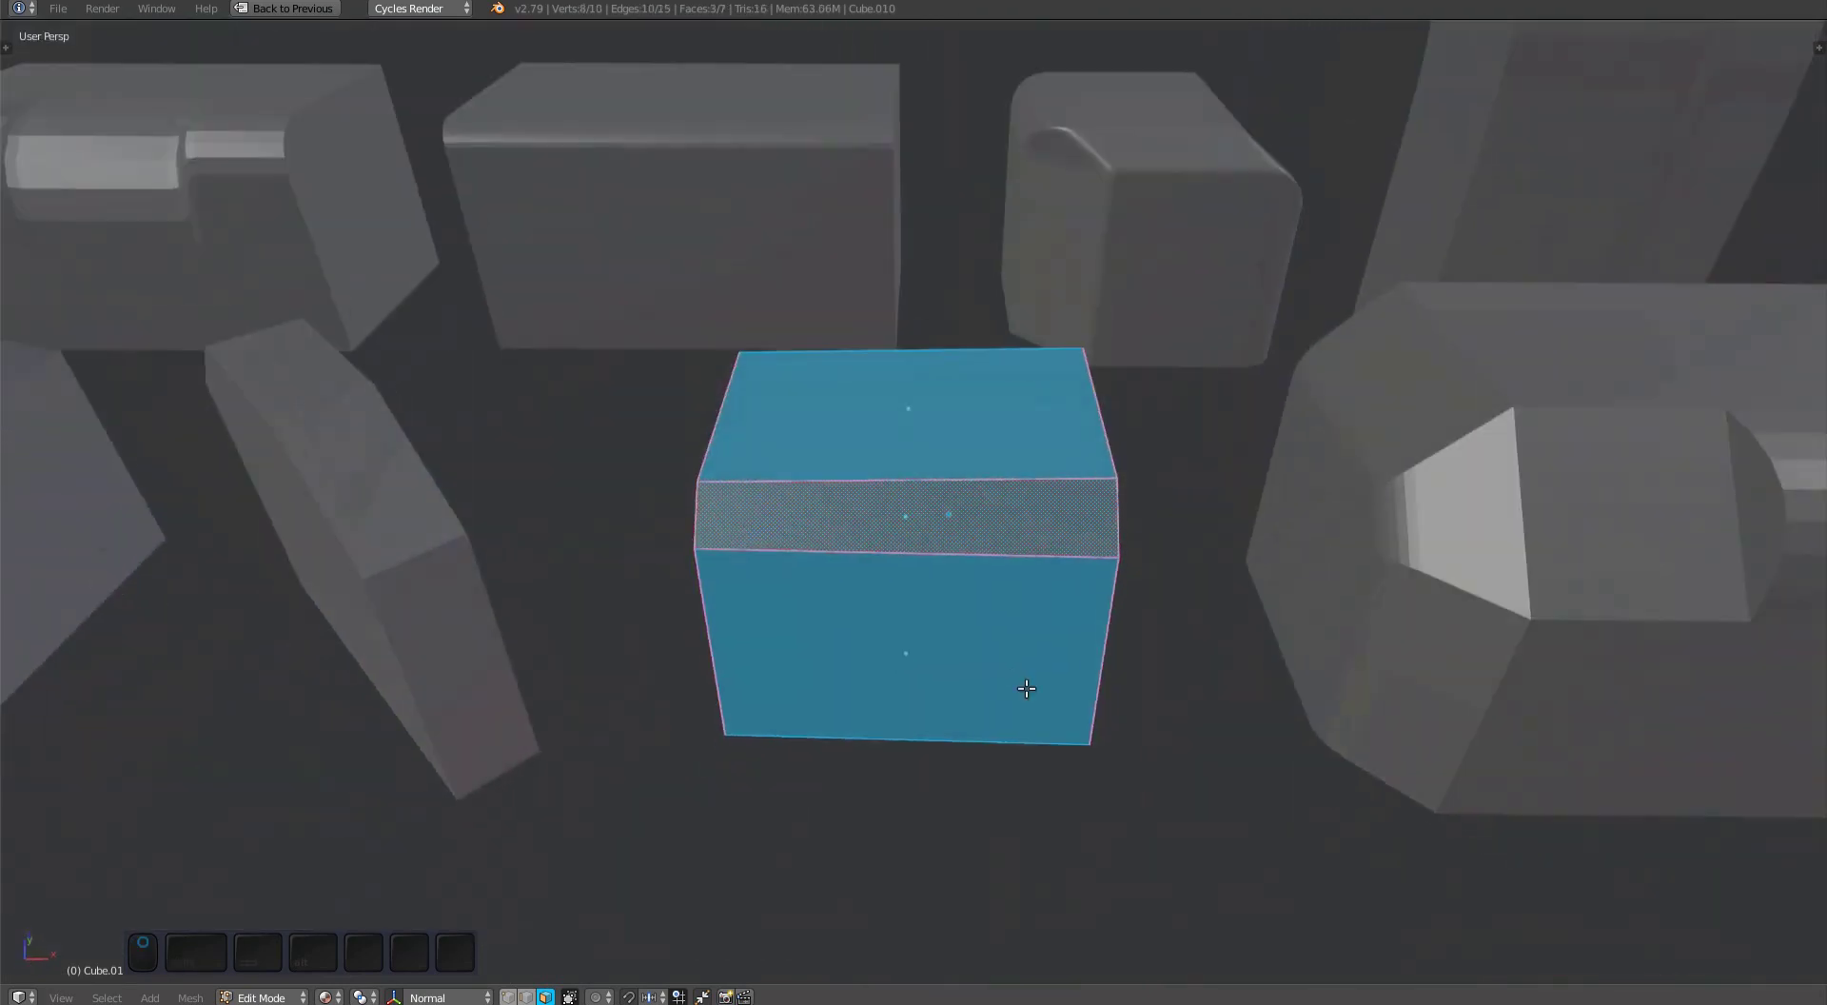
key(a)
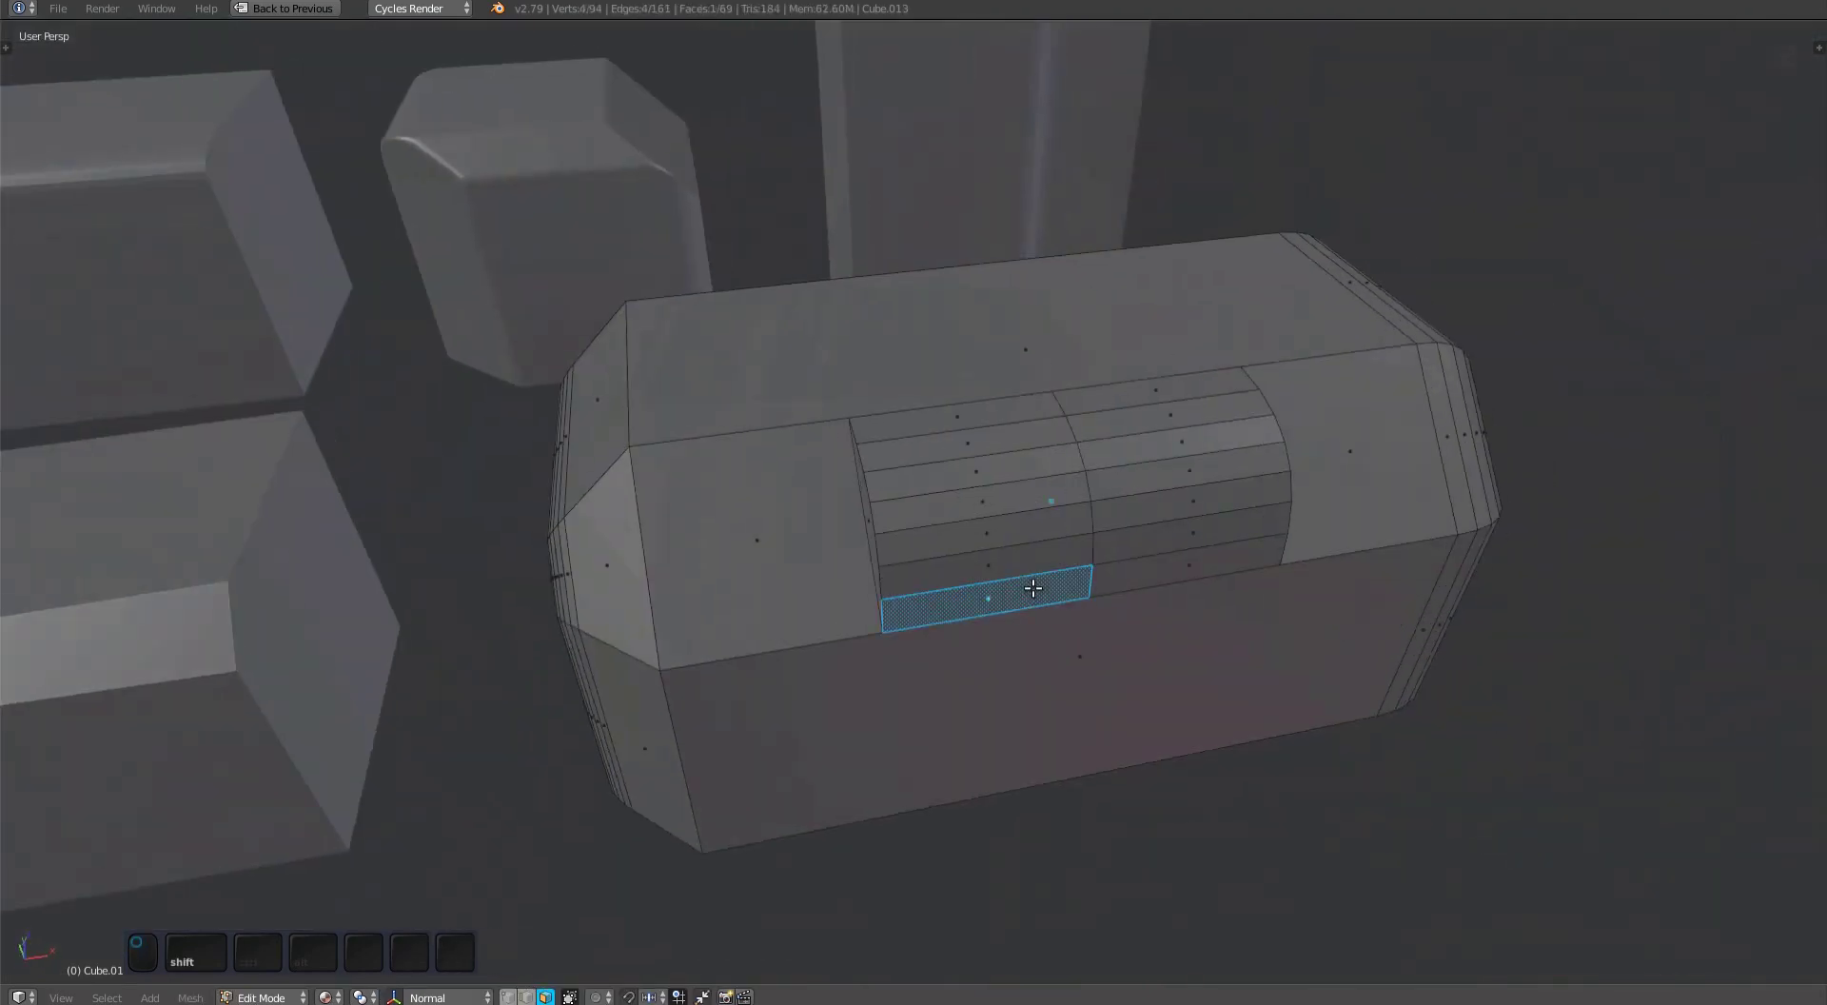
Unfuse the two adjacent rounded strips in the middle of the long block's front chamfer with Set Sharps disabled.
alt+right_click(1085, 603)
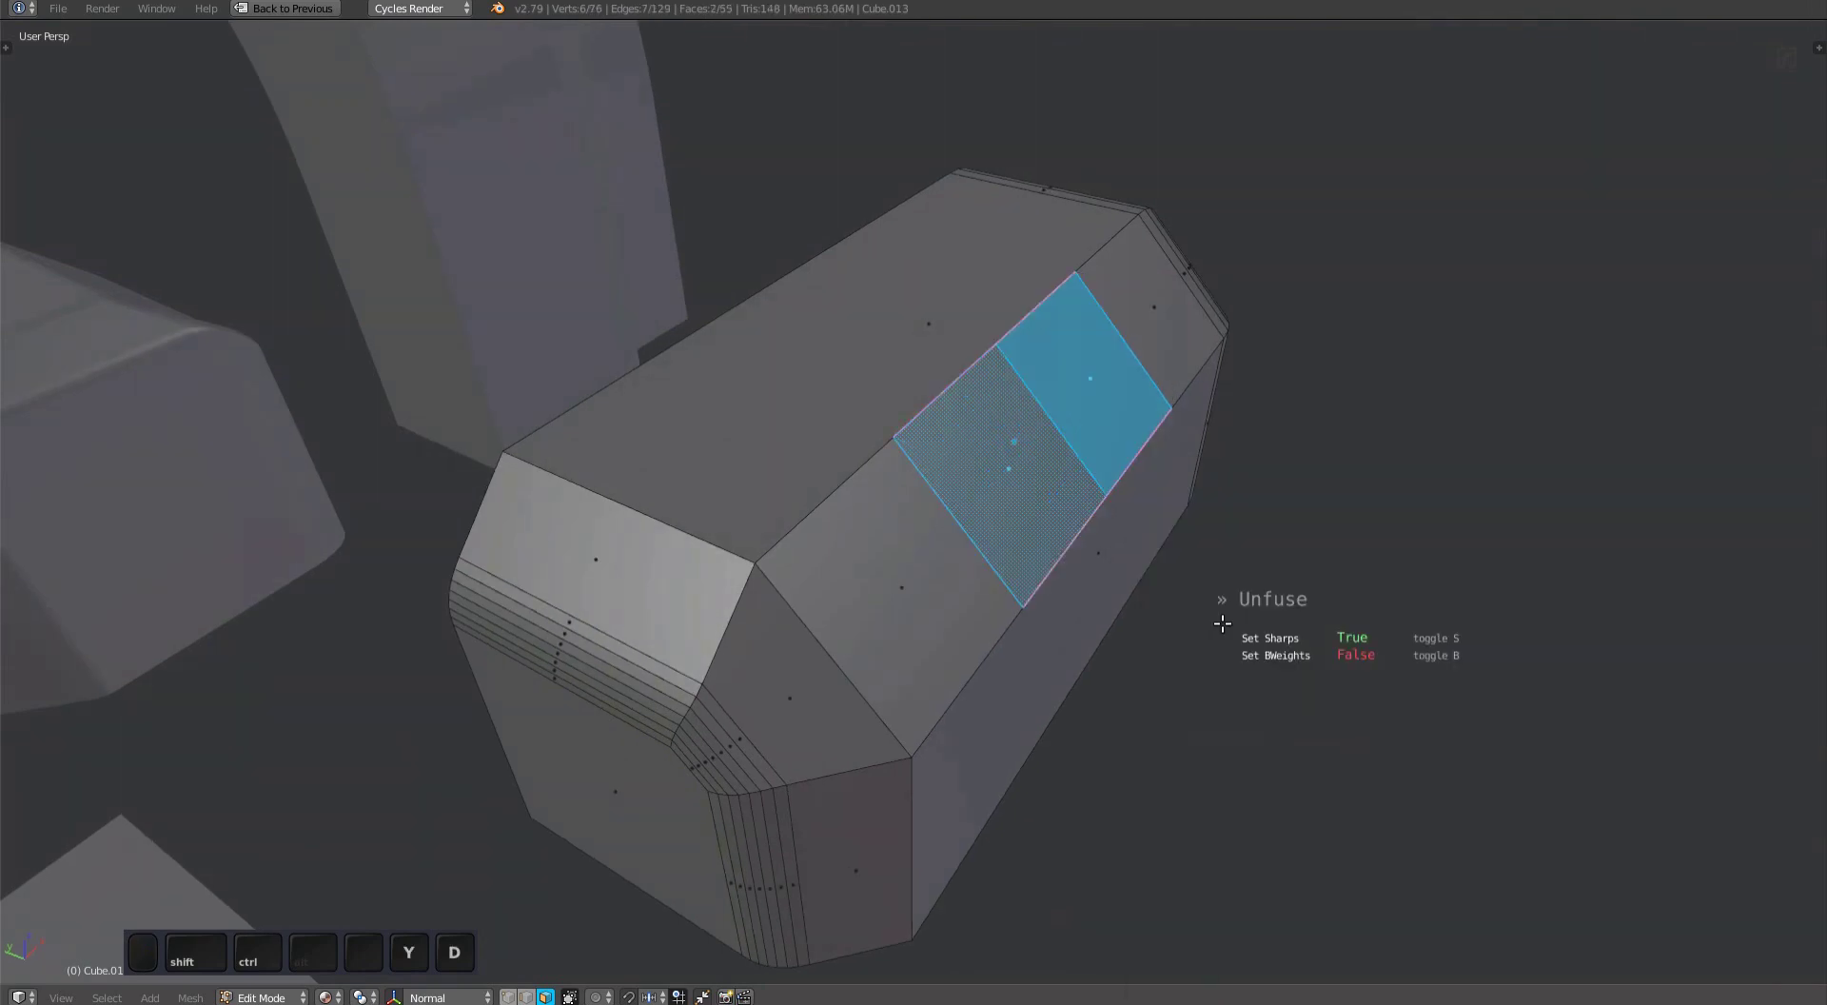
key(s)
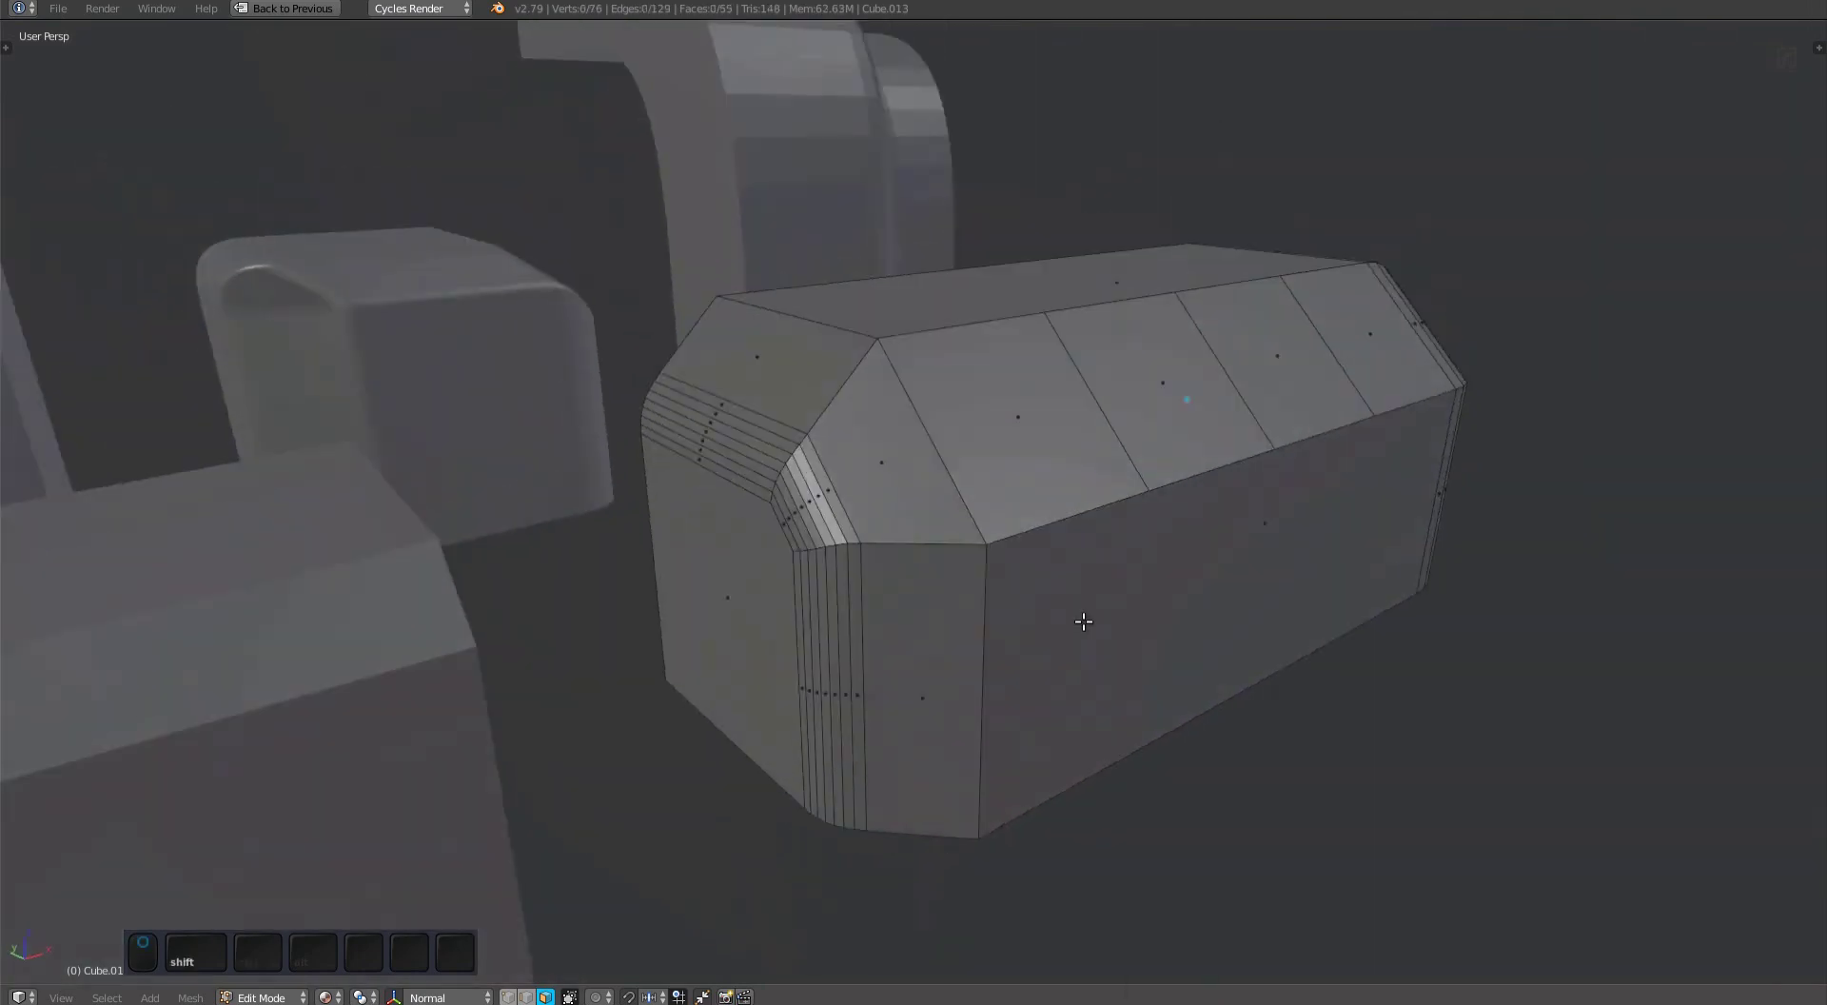
Select the four adjacent flat faces along the long block's front chamfer and Unfuse them into a single face.
middle_drag(1083, 622, 981, 700)
right_click(978, 552)
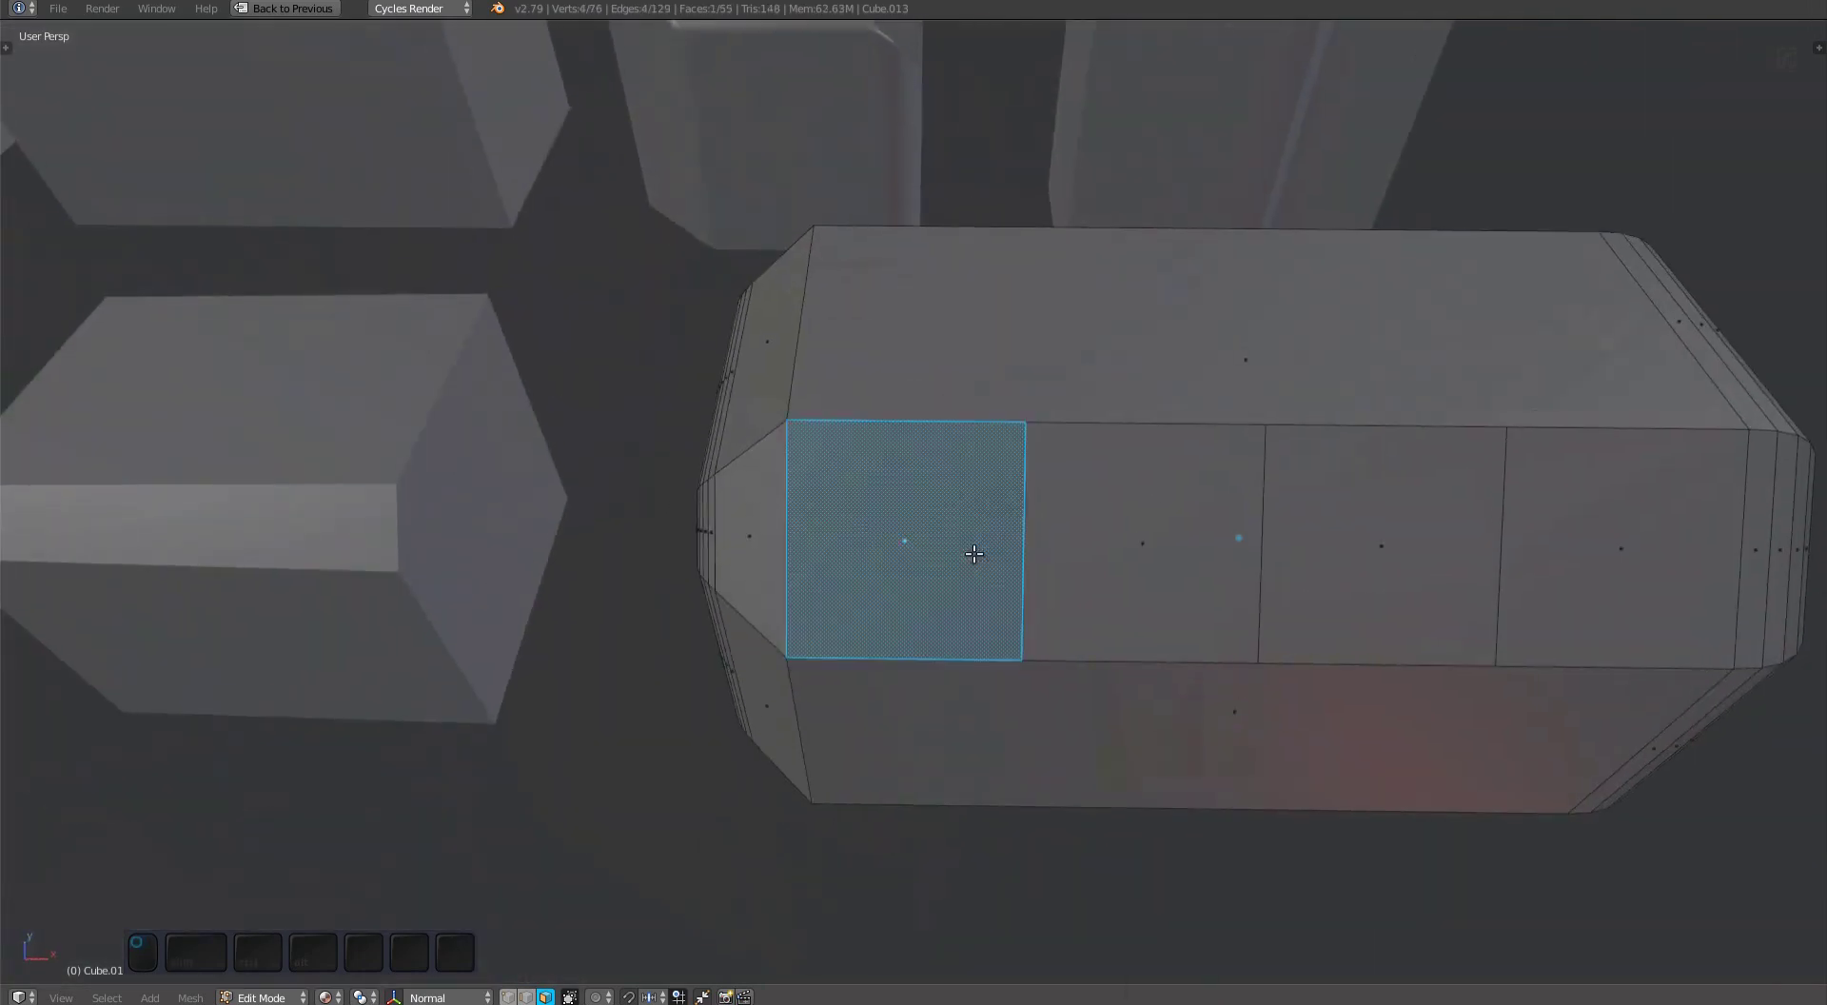
shift+middle_drag(1561, 547, 1386, 562)
shift+right_click(1414, 650)
shift+right_click(1222, 585)
shift+right_click(1018, 601)
key(y)
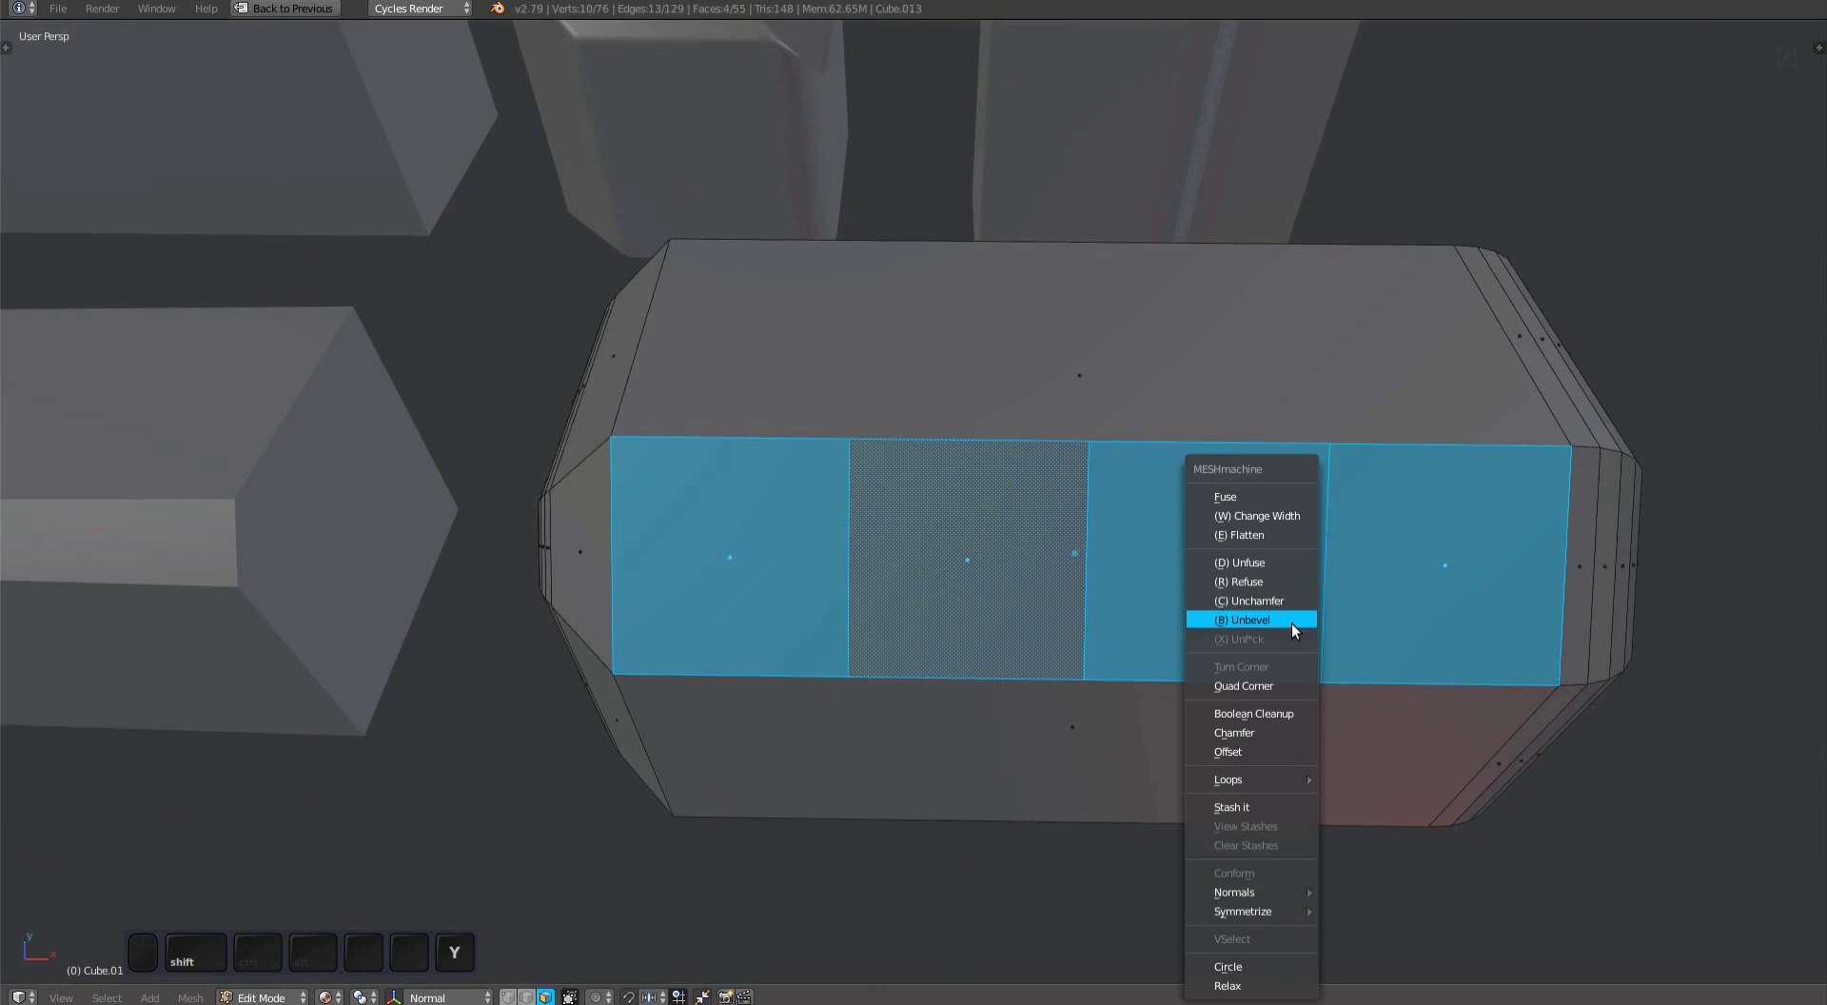
click(1280, 562)
Unfuse the multi-segment bevel wrapping around the end of the long block.
middle_drag(1259, 573, 854, 659)
right_click(854, 660)
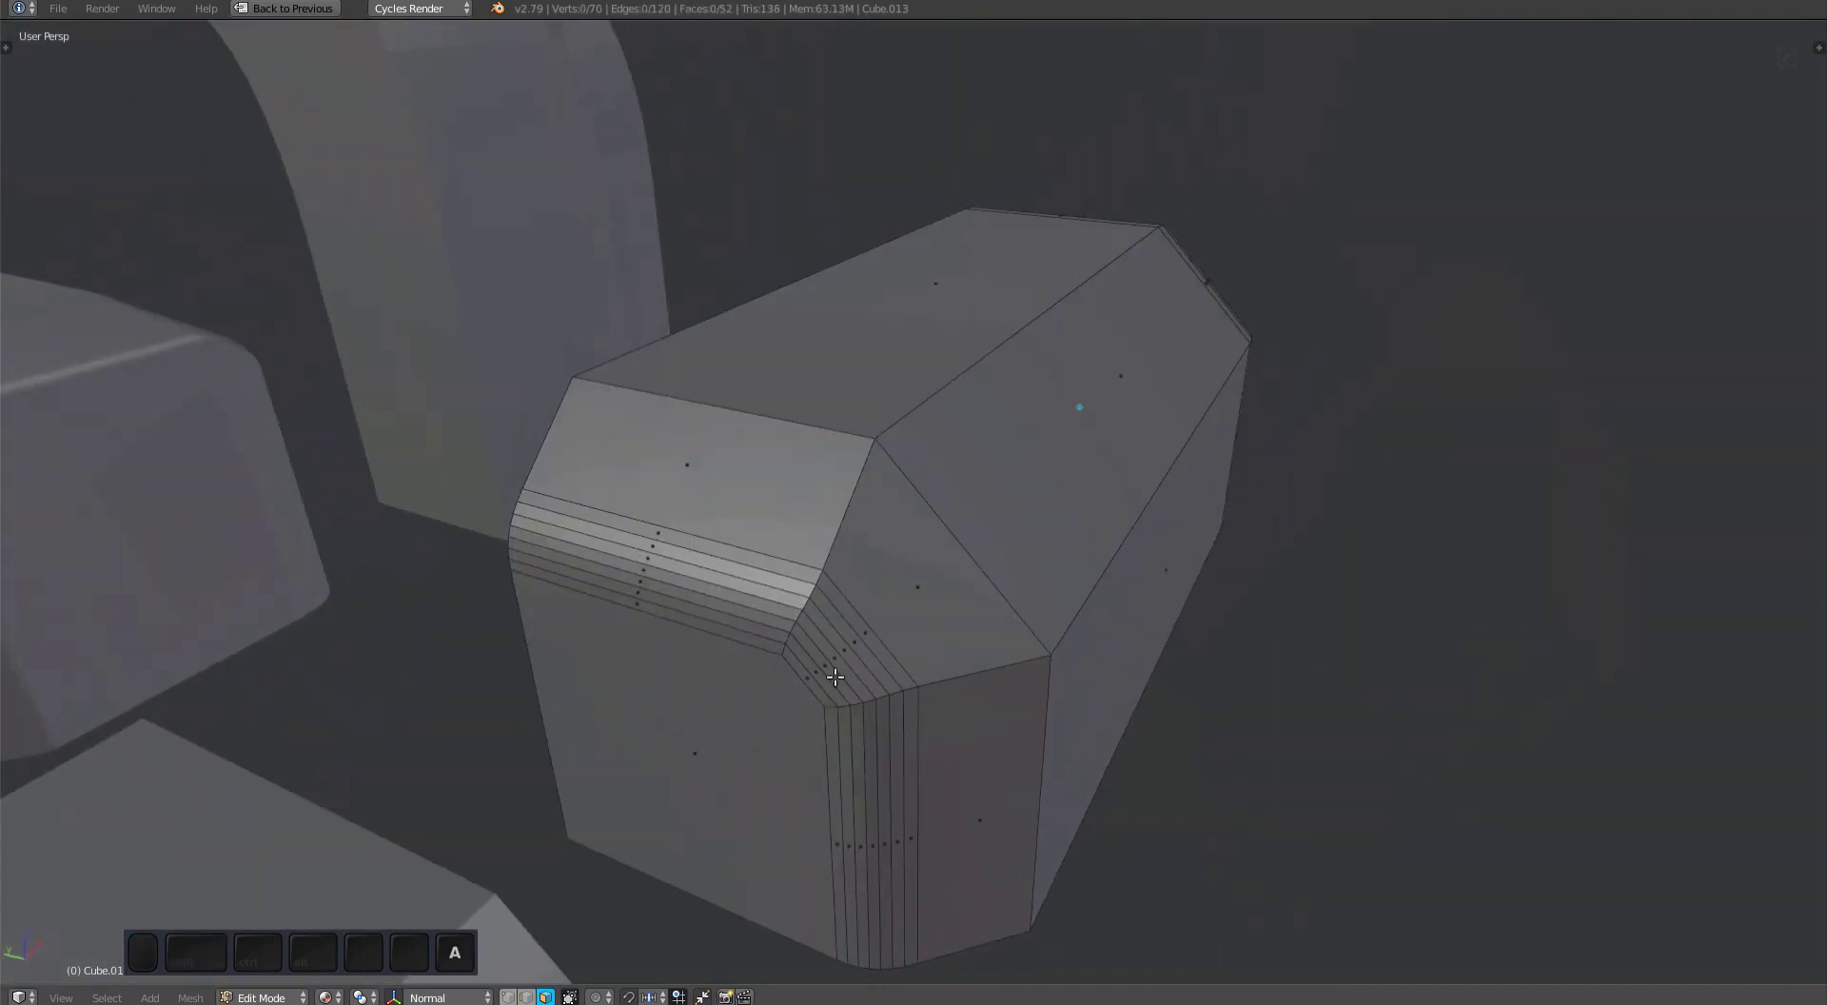
key(l)
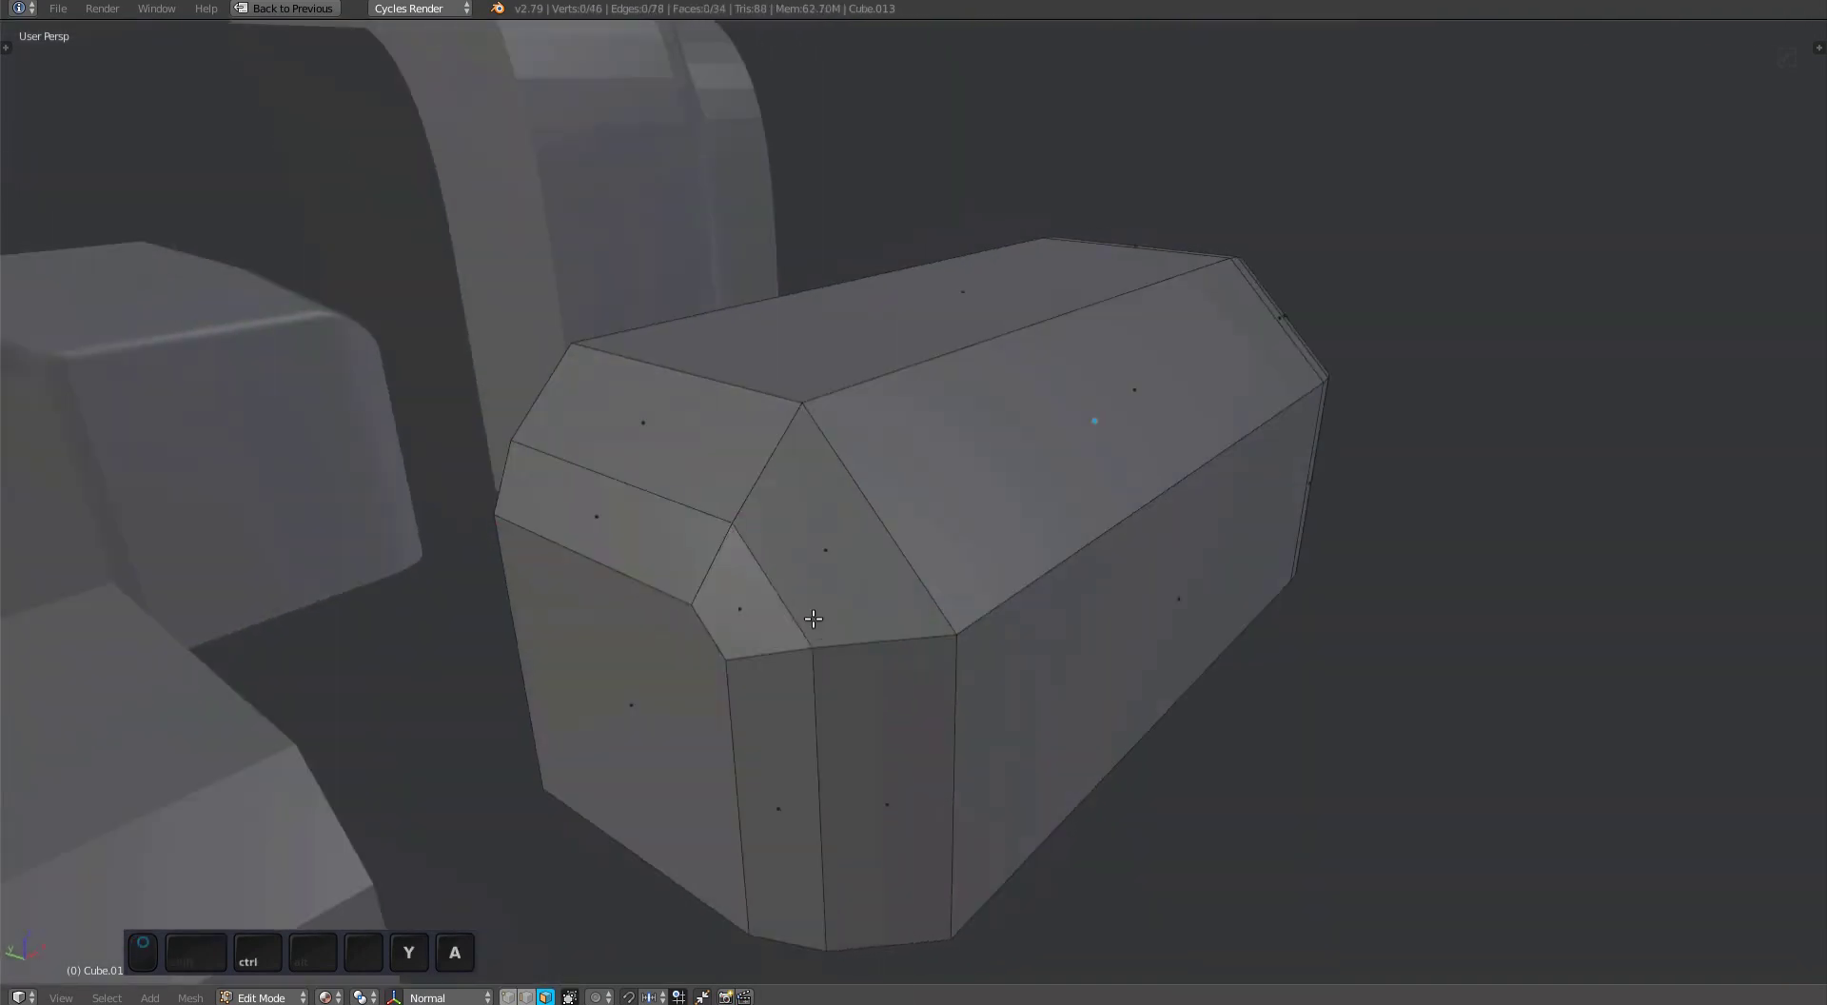
Unfuse the remaining rounded bevels at both ends of the long block.
shift+right_click(818, 609)
key(a)
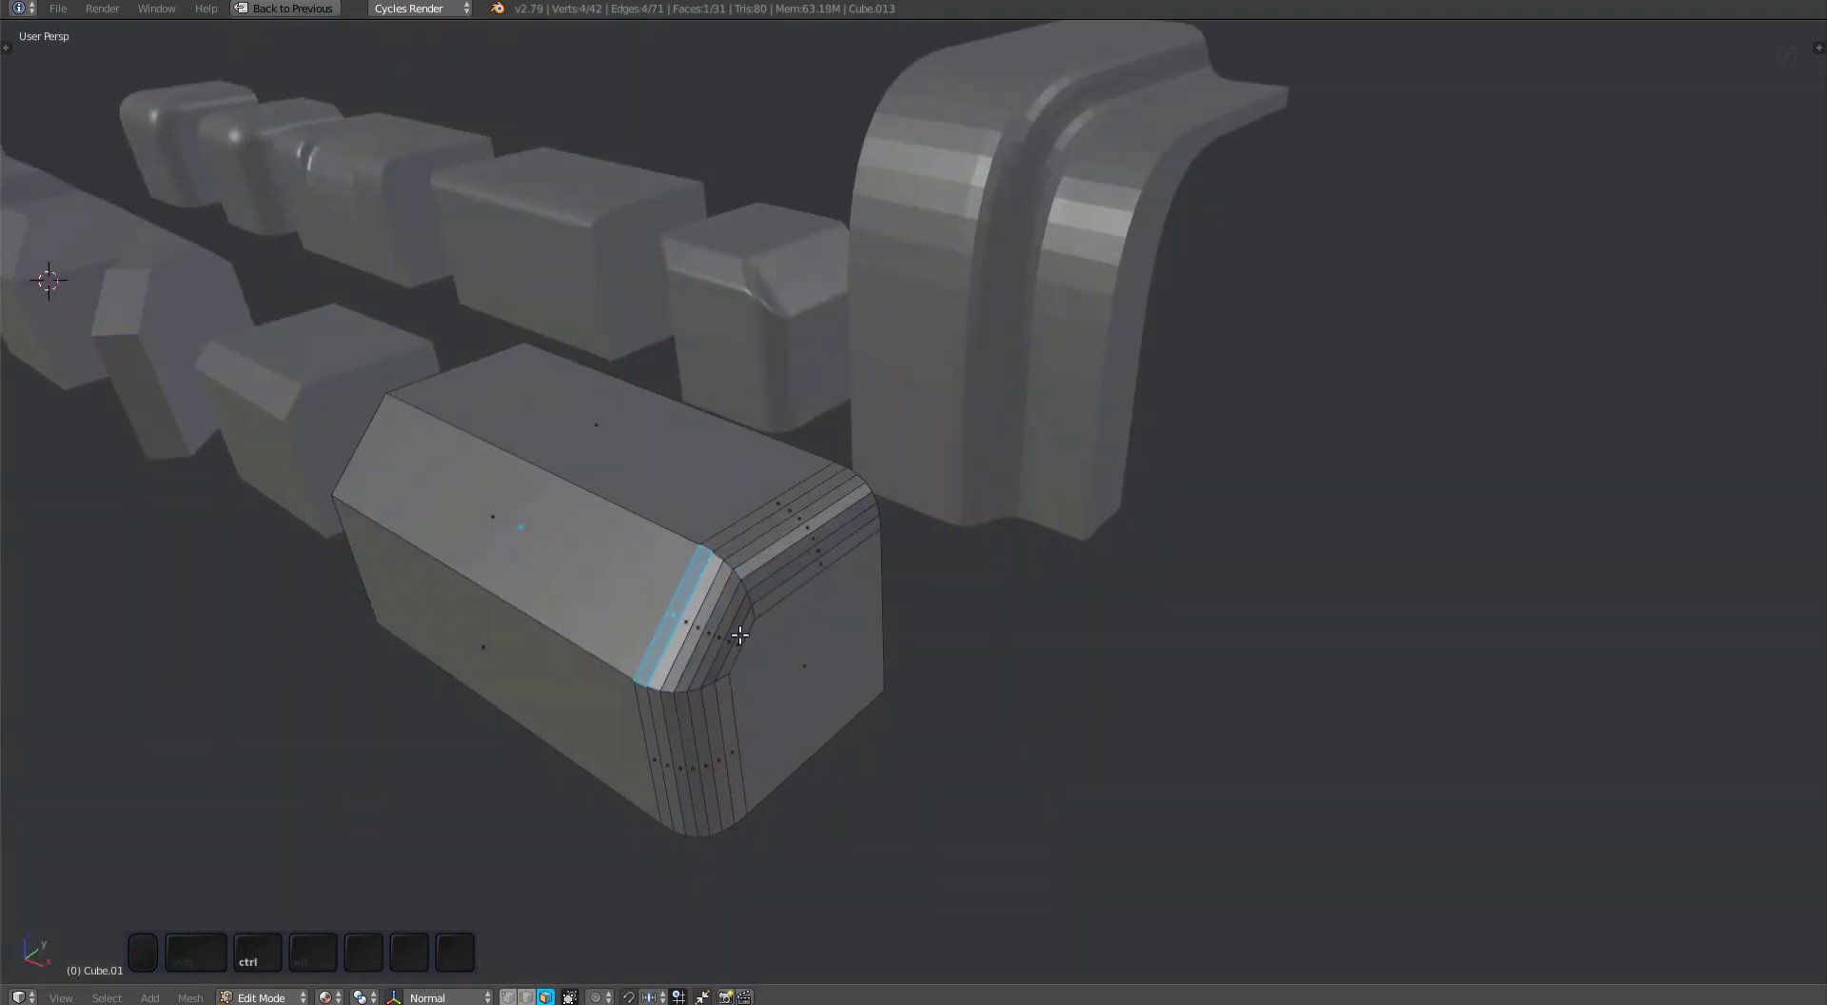
key(l)
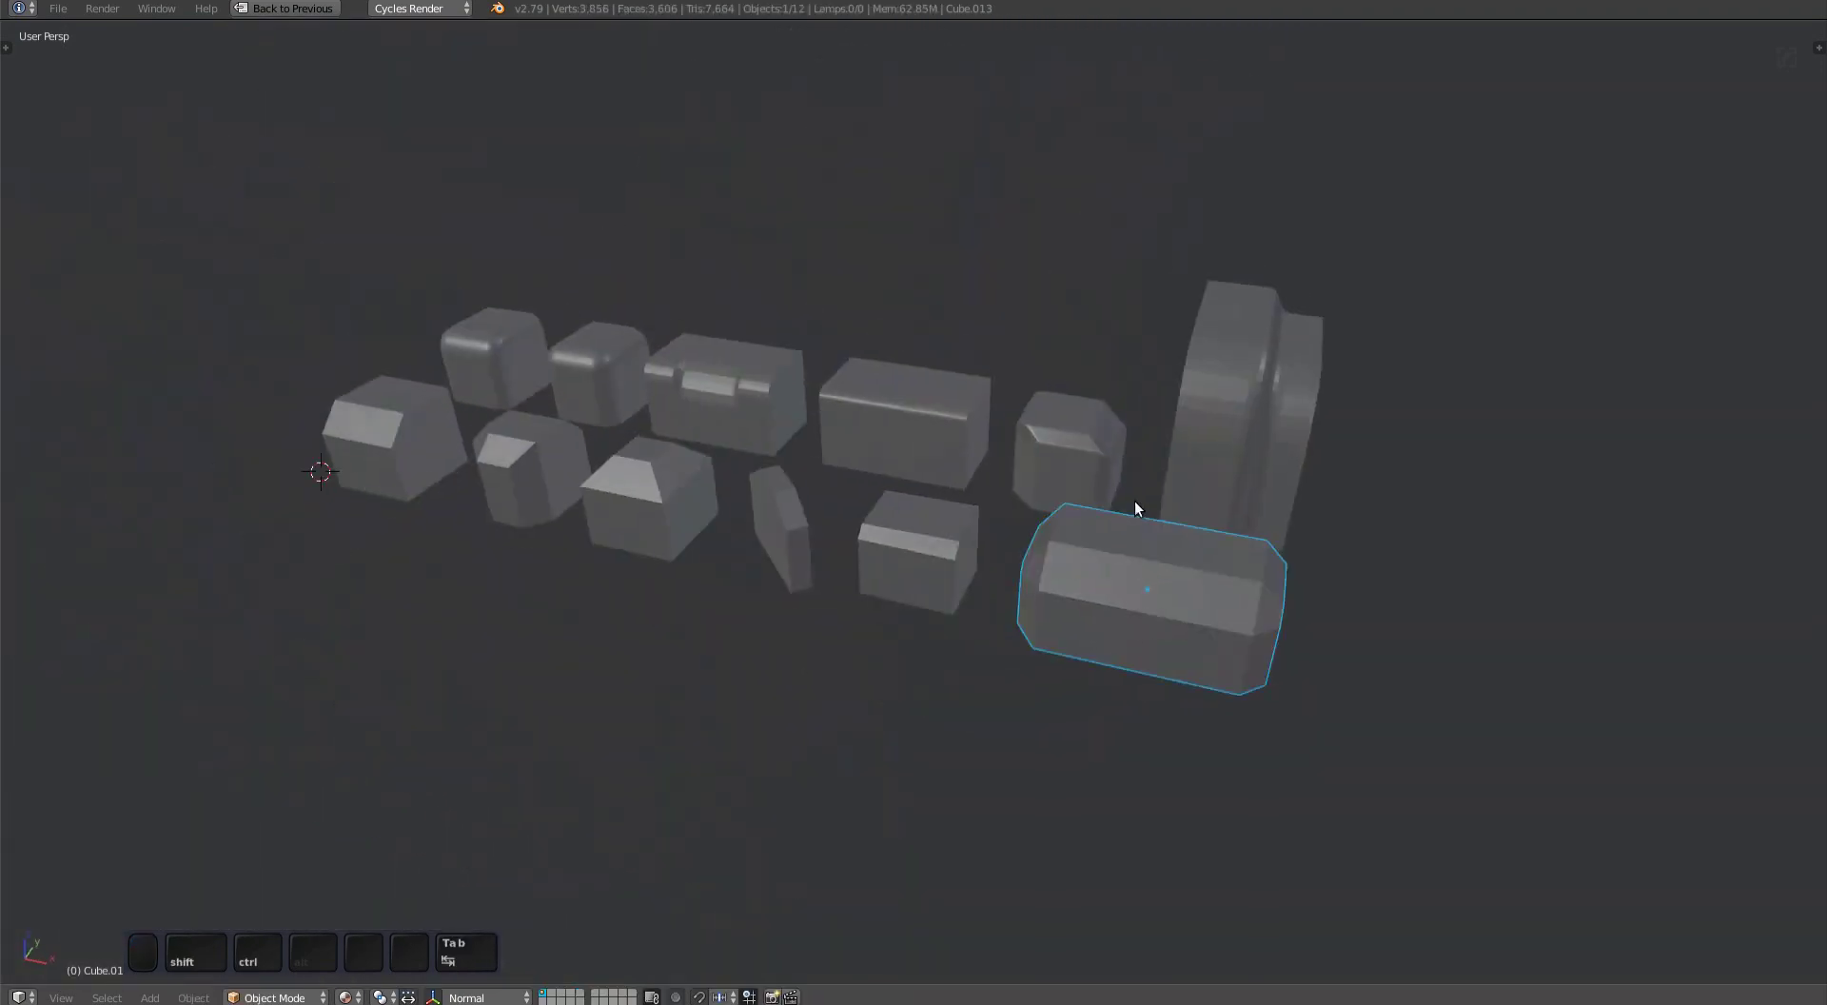
Select the smooth rounded cube at the start of the back row, frame it and enter Edit Mode.
middle_drag(1134, 501, 959, 385)
key(a)
right_click(402, 494)
key(KP_Decimal)
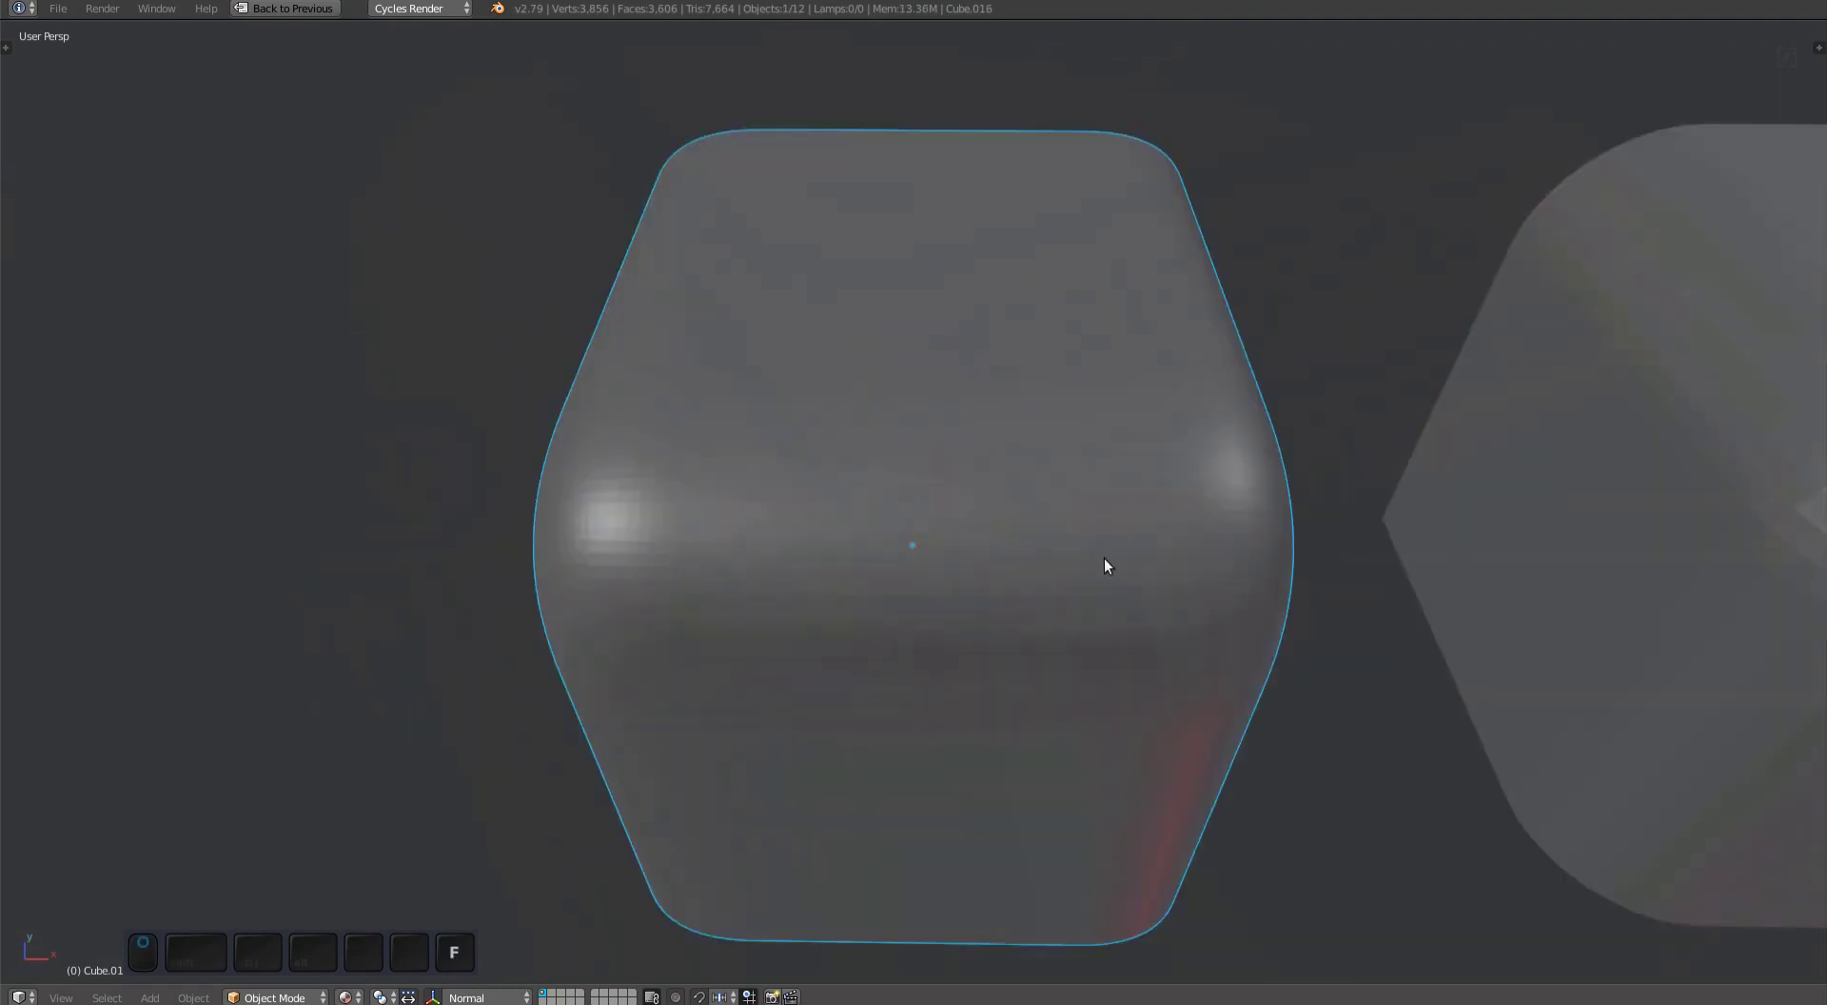
mouse_move(1104, 559)
middle_down()
mouse_move(992, 596)
mouse_move(1081, 571)
middle_up()
key(Tab)
Select the strip of faces across the cube's densely segmented rounded corner and Unfuse that bevel.
right_click(662, 246)
middle_drag(662, 247, 620, 219)
ctrl+right_click(811, 650)
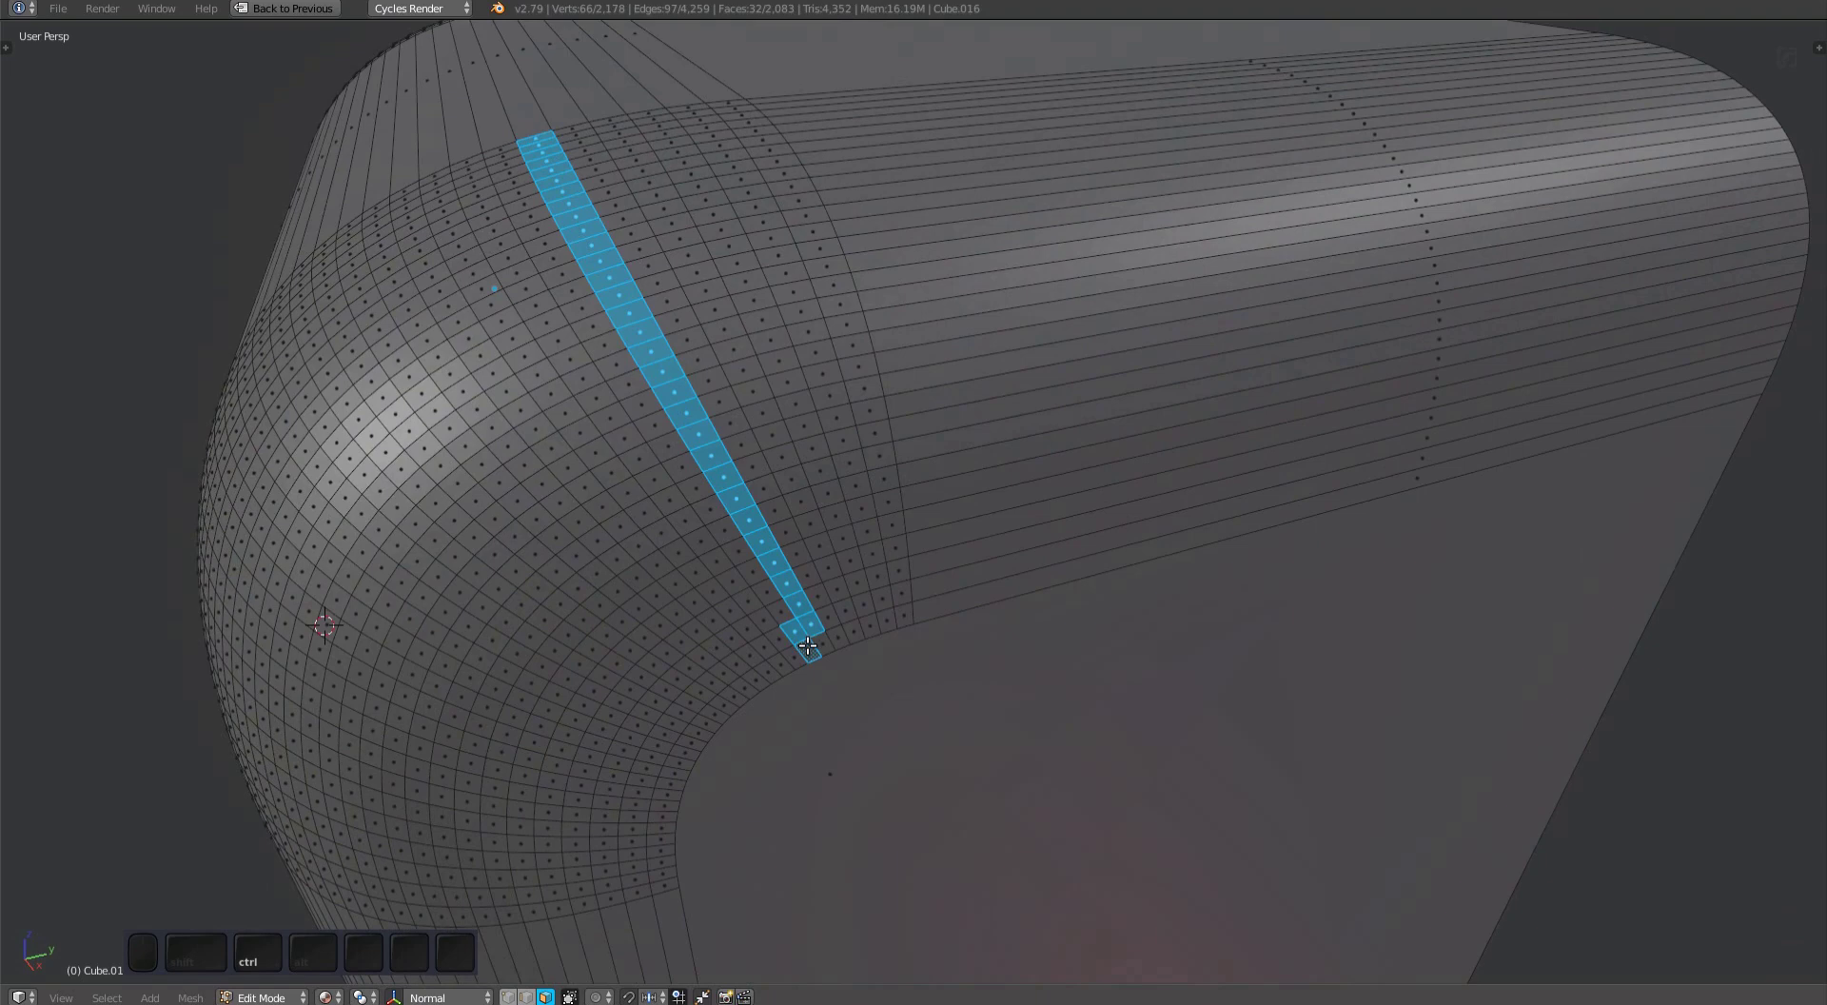
shift+right_click(820, 645)
shift+right_click(795, 631)
shift+right_click(809, 650)
scroll(815, 651, down, 4)
middle_drag(815, 651, 937, 677)
shift+middle_drag(938, 678, 951, 608)
key(y)
key(d)
click(951, 608)
middle_drag(728, 538, 801, 591)
Select across the segments of the cube's adjoining rounded edge and Unfuse that bevel.
click(684, 748)
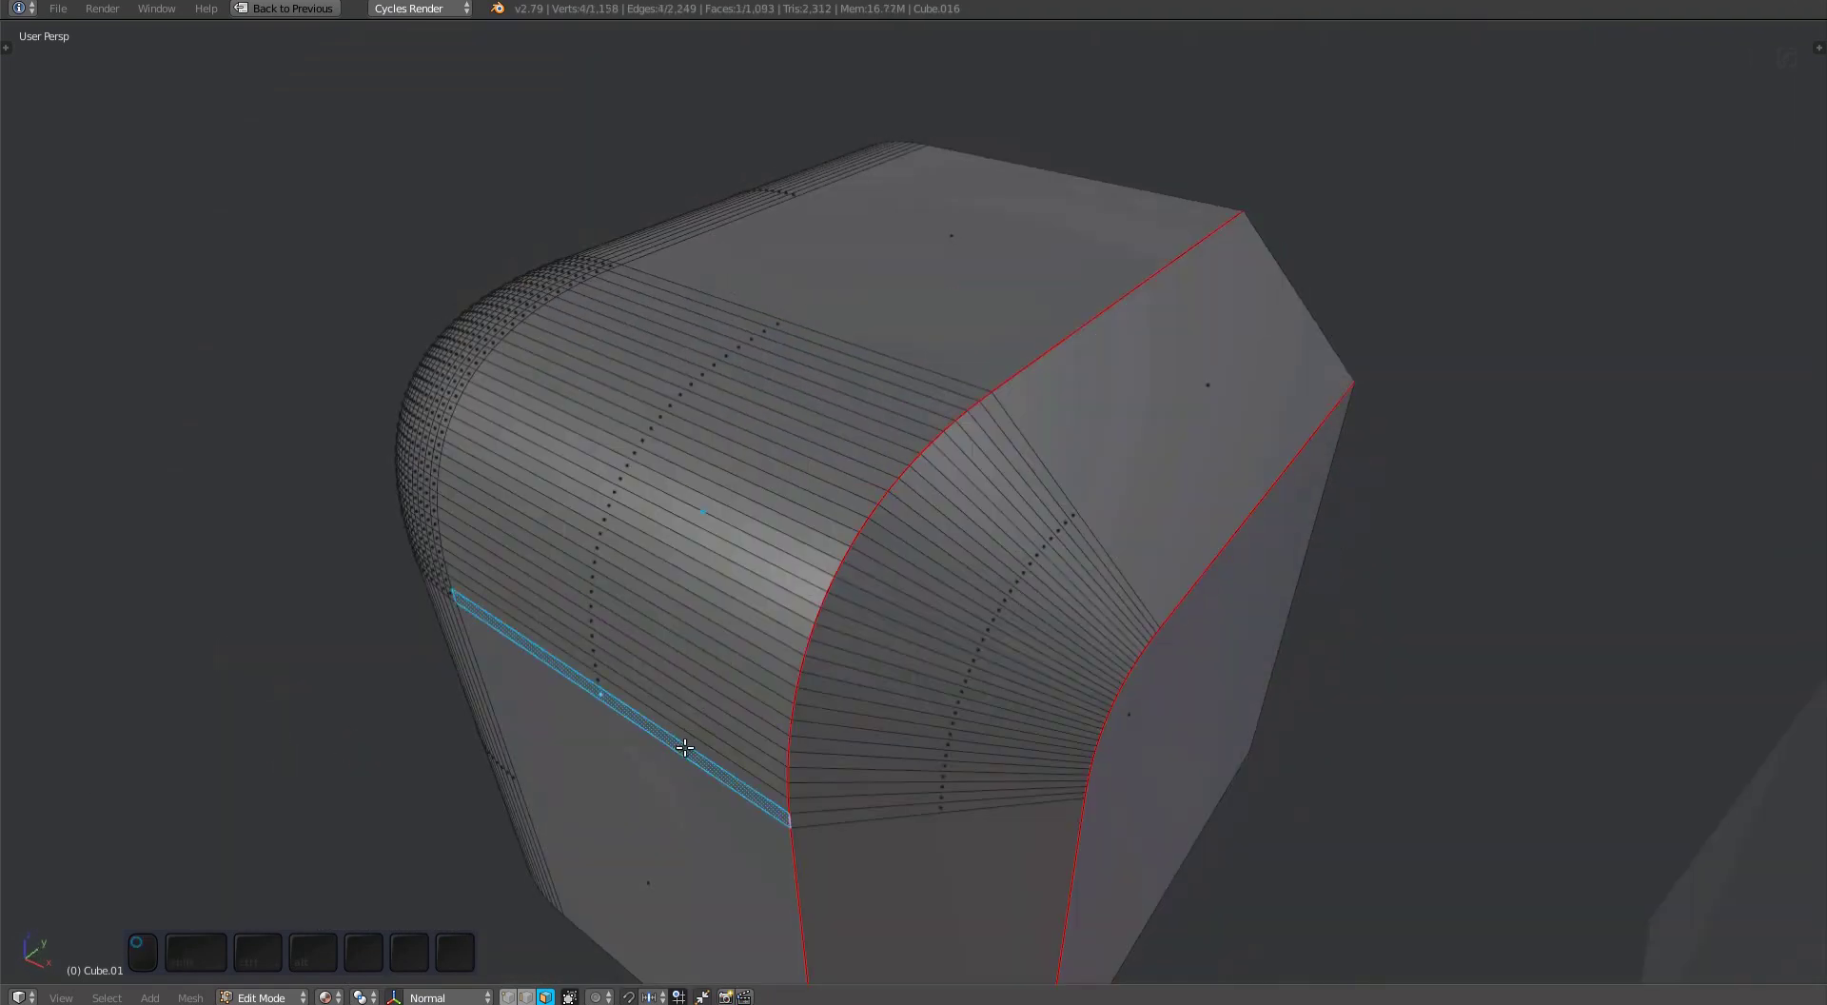
ctrl+click(870, 359)
key(y)
key(d)
click(869, 360)
Unfuse the last rounded bevel running over the cube's corner and leave Edit Mode.
middle_drag(802, 379, 998, 377)
right_click(824, 647)
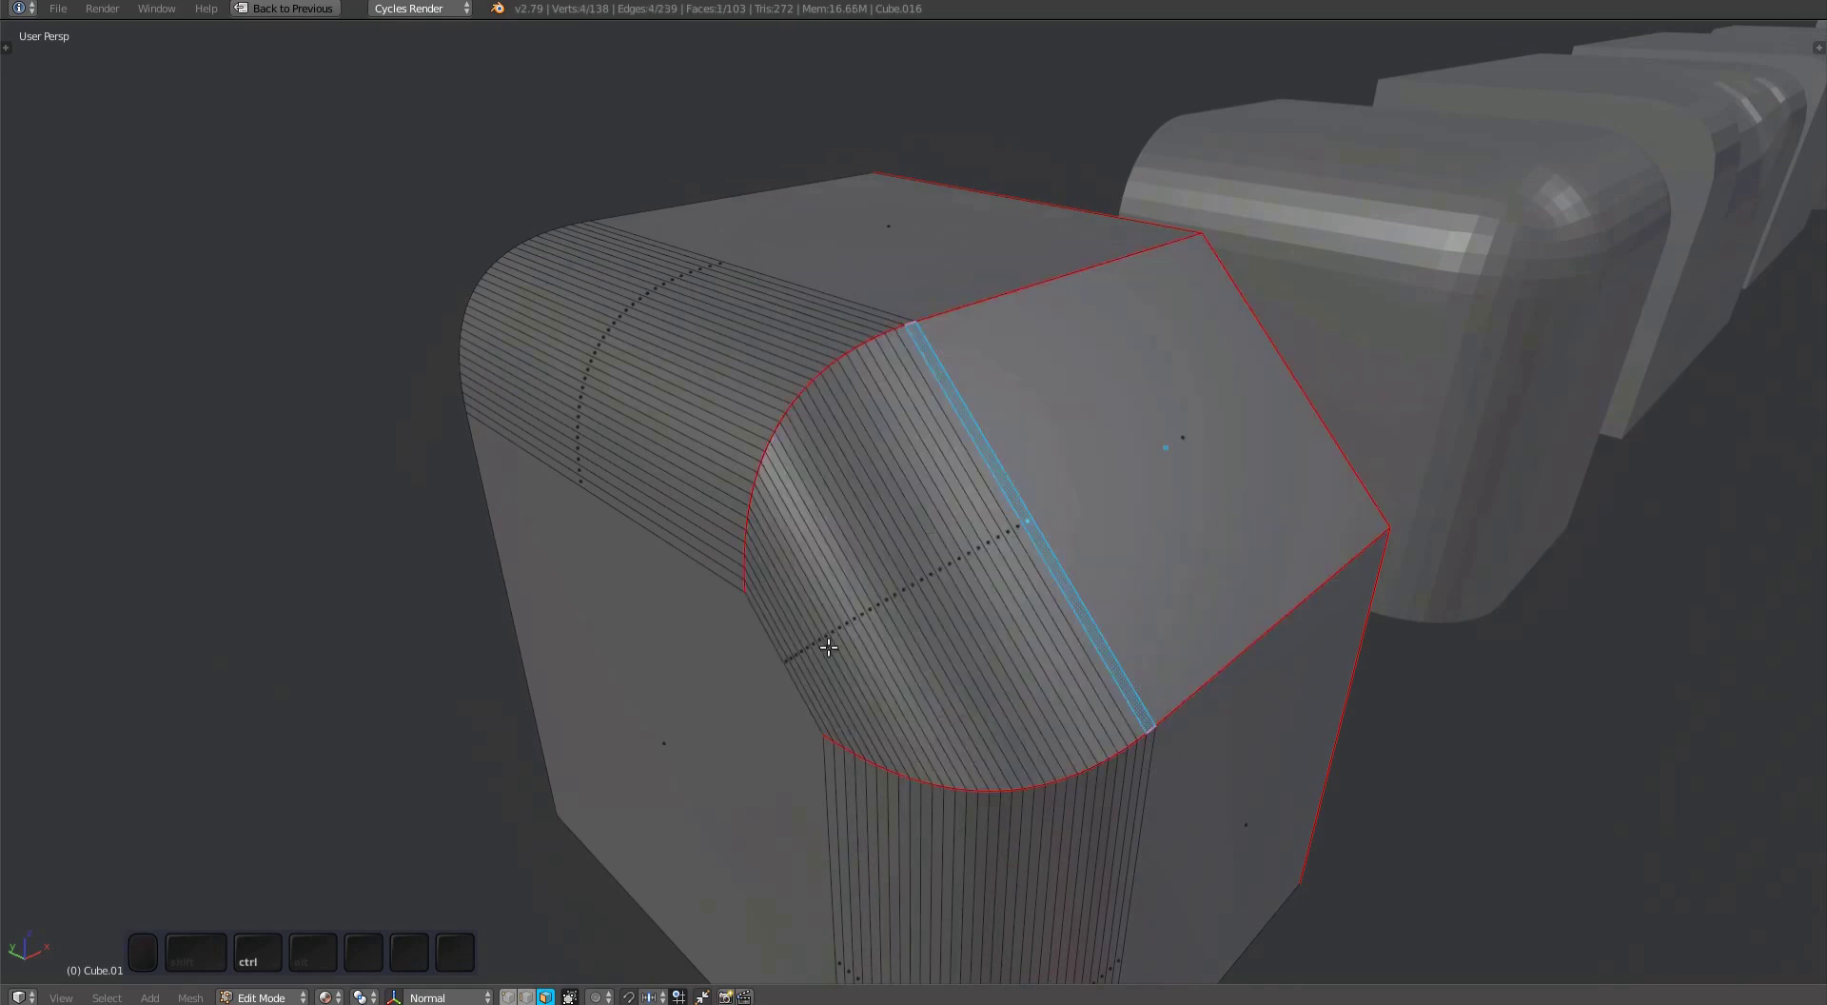
key(ctrl+l)
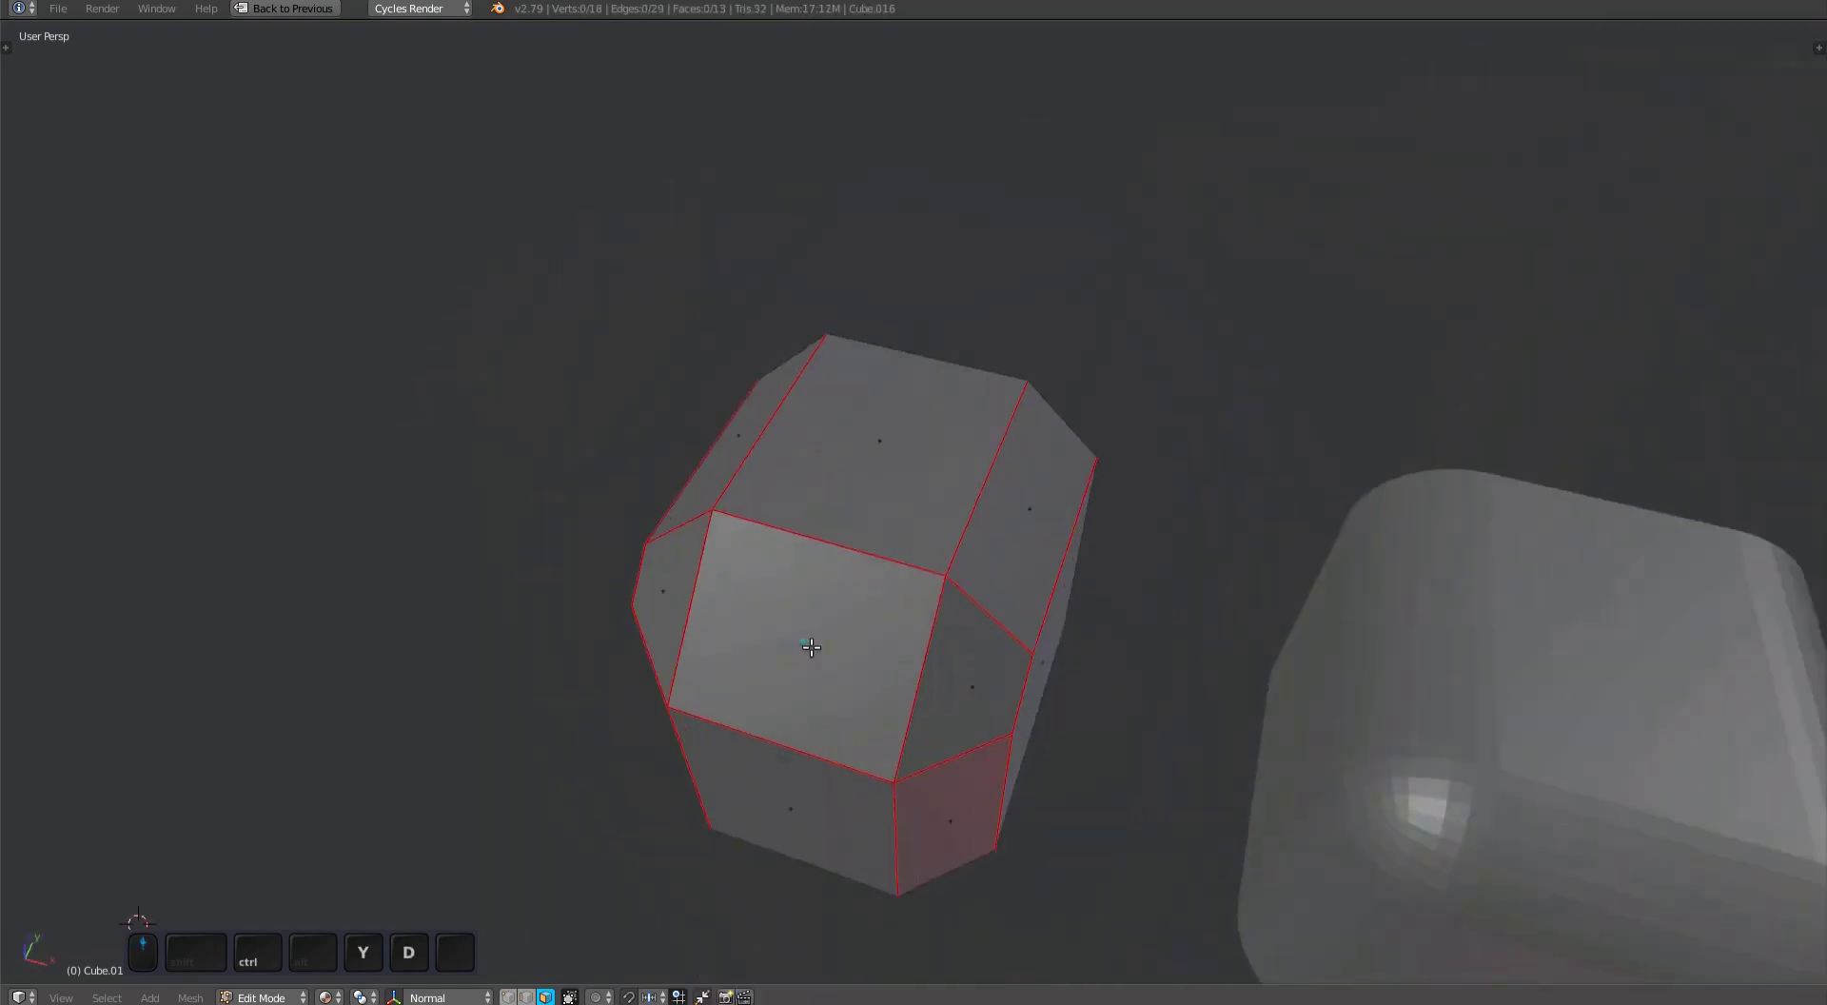
middle_drag(810, 647, 390, 637)
key(Tab)
Enter Edit Mode on the neighbouring cube with triangular corners and try to Unfuse its ten-segment front bevel.
click(1018, 601)
key(Tab)
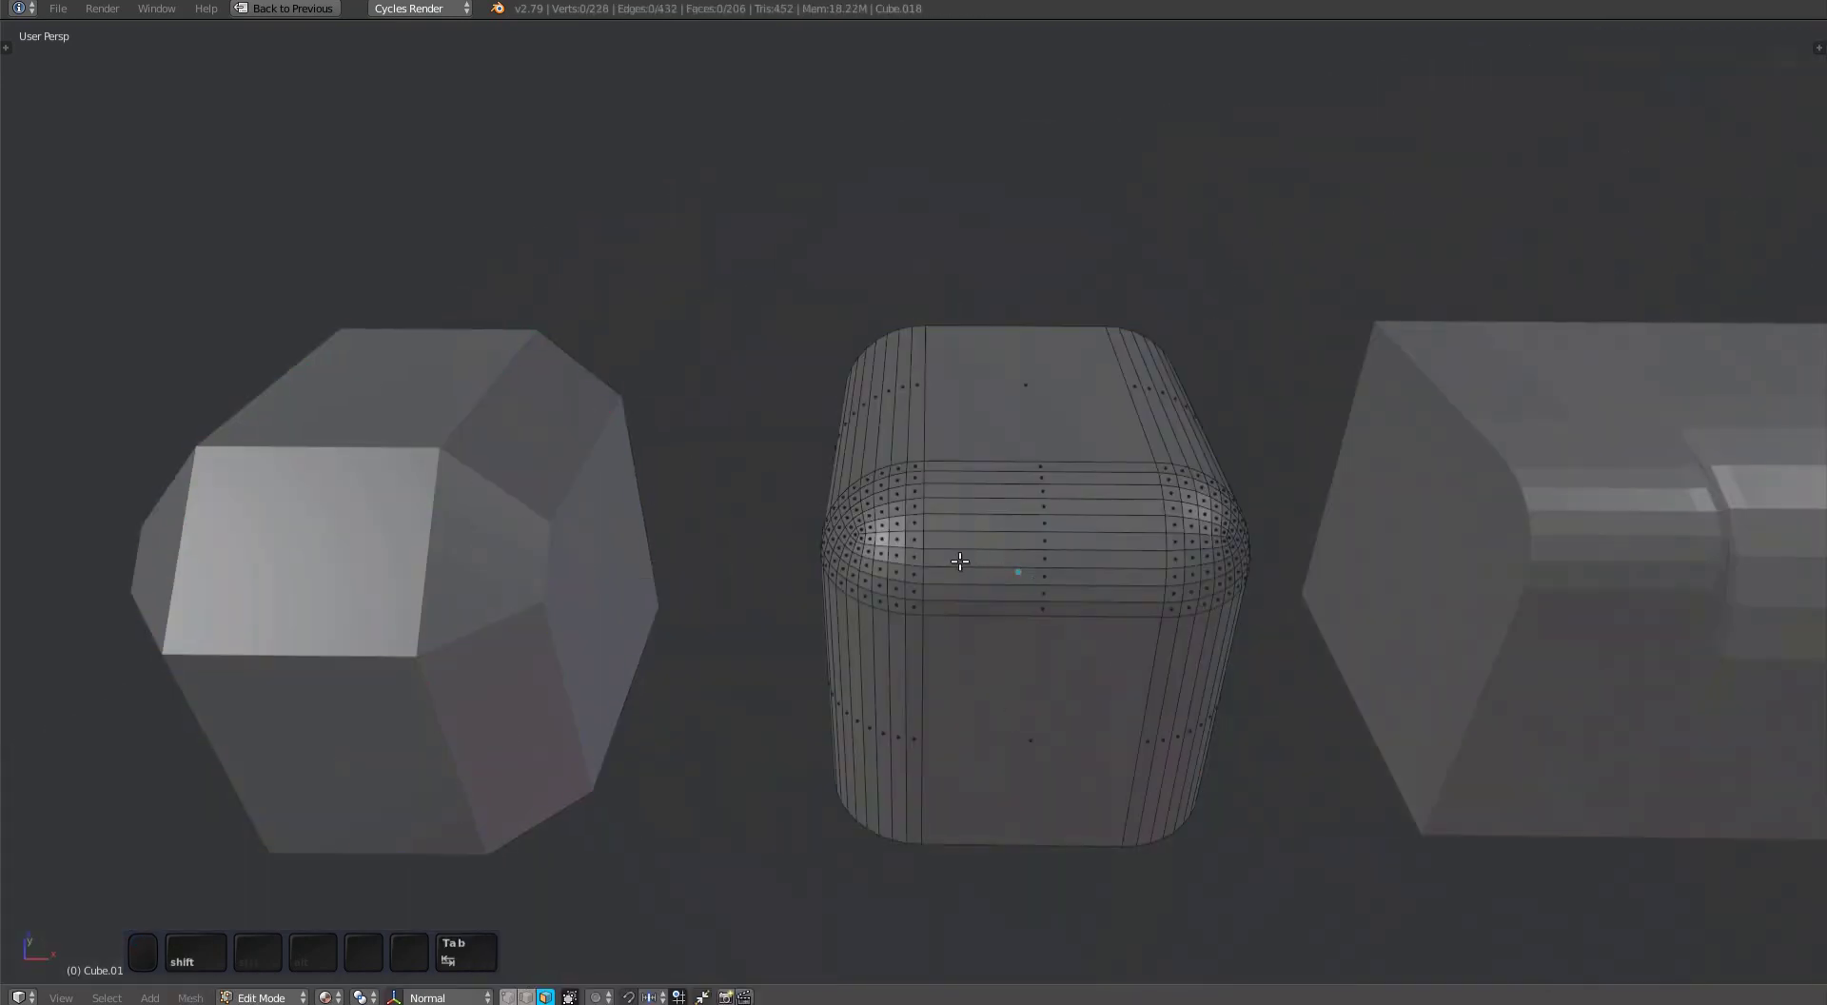
click(998, 618)
click(1015, 608)
ctrl+click(1044, 461)
key(f)
middle_drag(793, 596, 1080, 576)
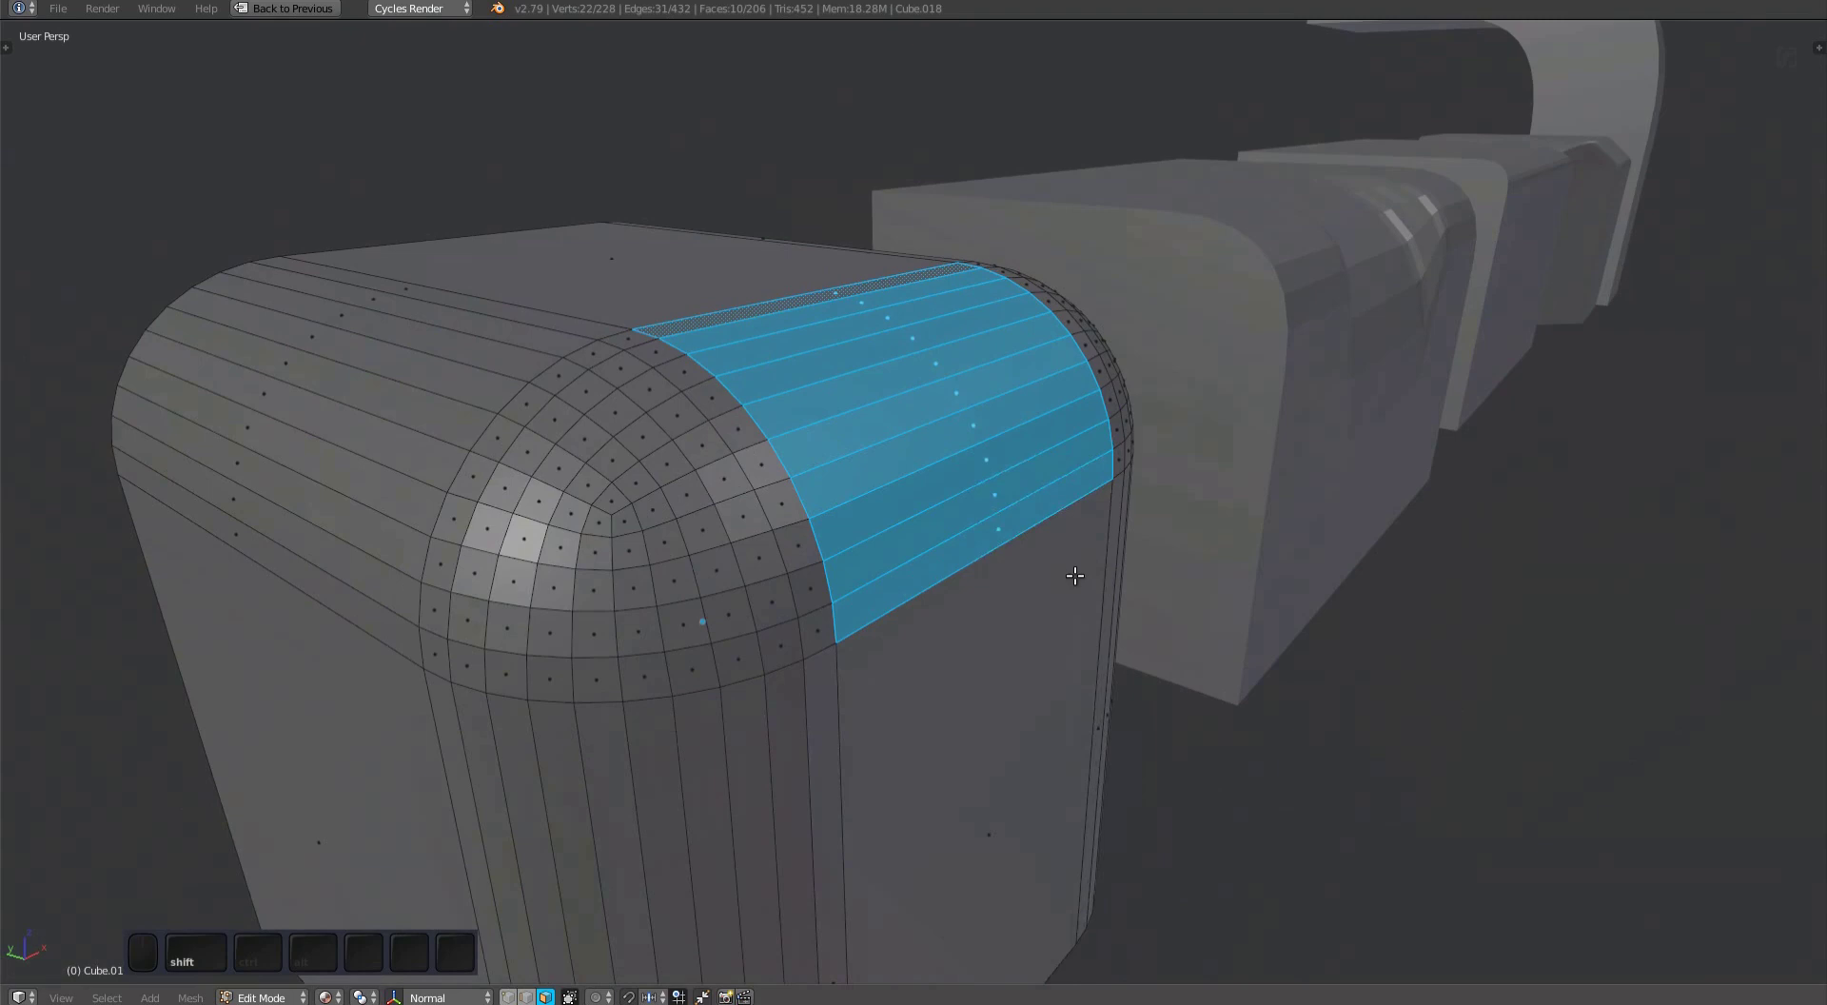
key(y)
click(1063, 562)
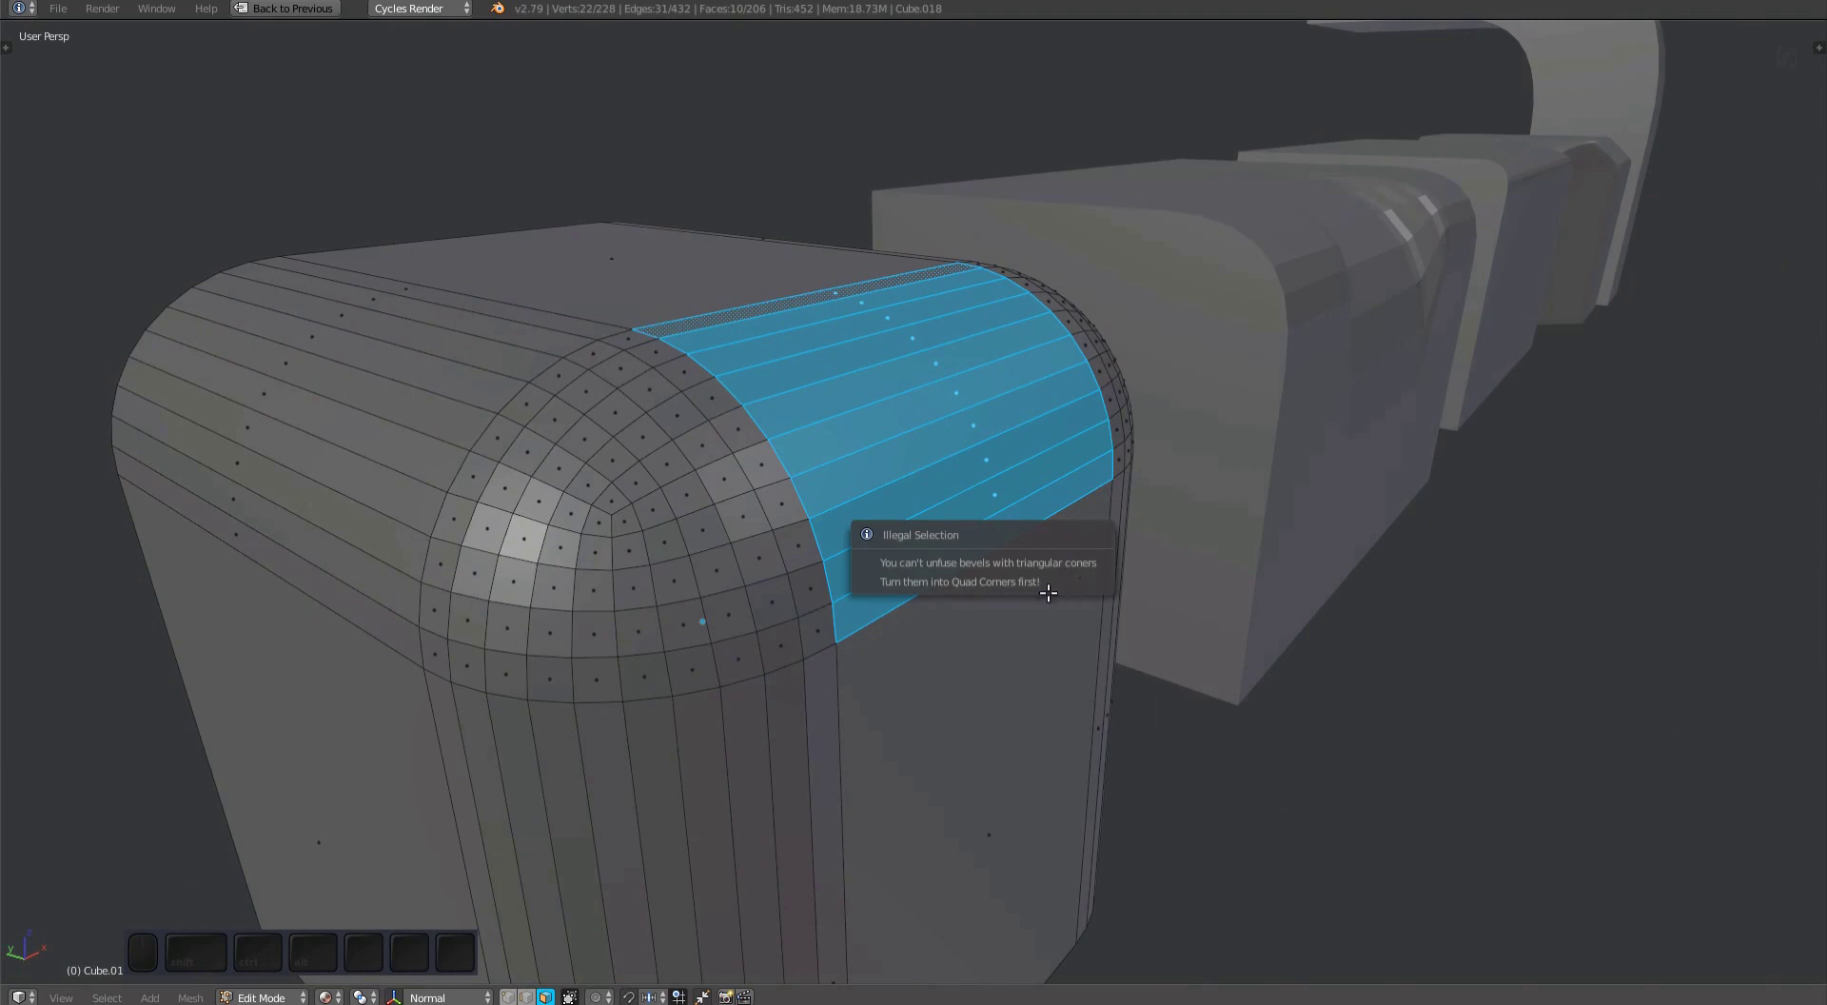
key(Escape)
Select the centre faces of the triangular corner, grow the selection over the whole corner patch, and clear it.
middle_drag(621, 535, 657, 587)
key(a)
key(c)
drag(657, 588, 676, 606)
key(Escape)
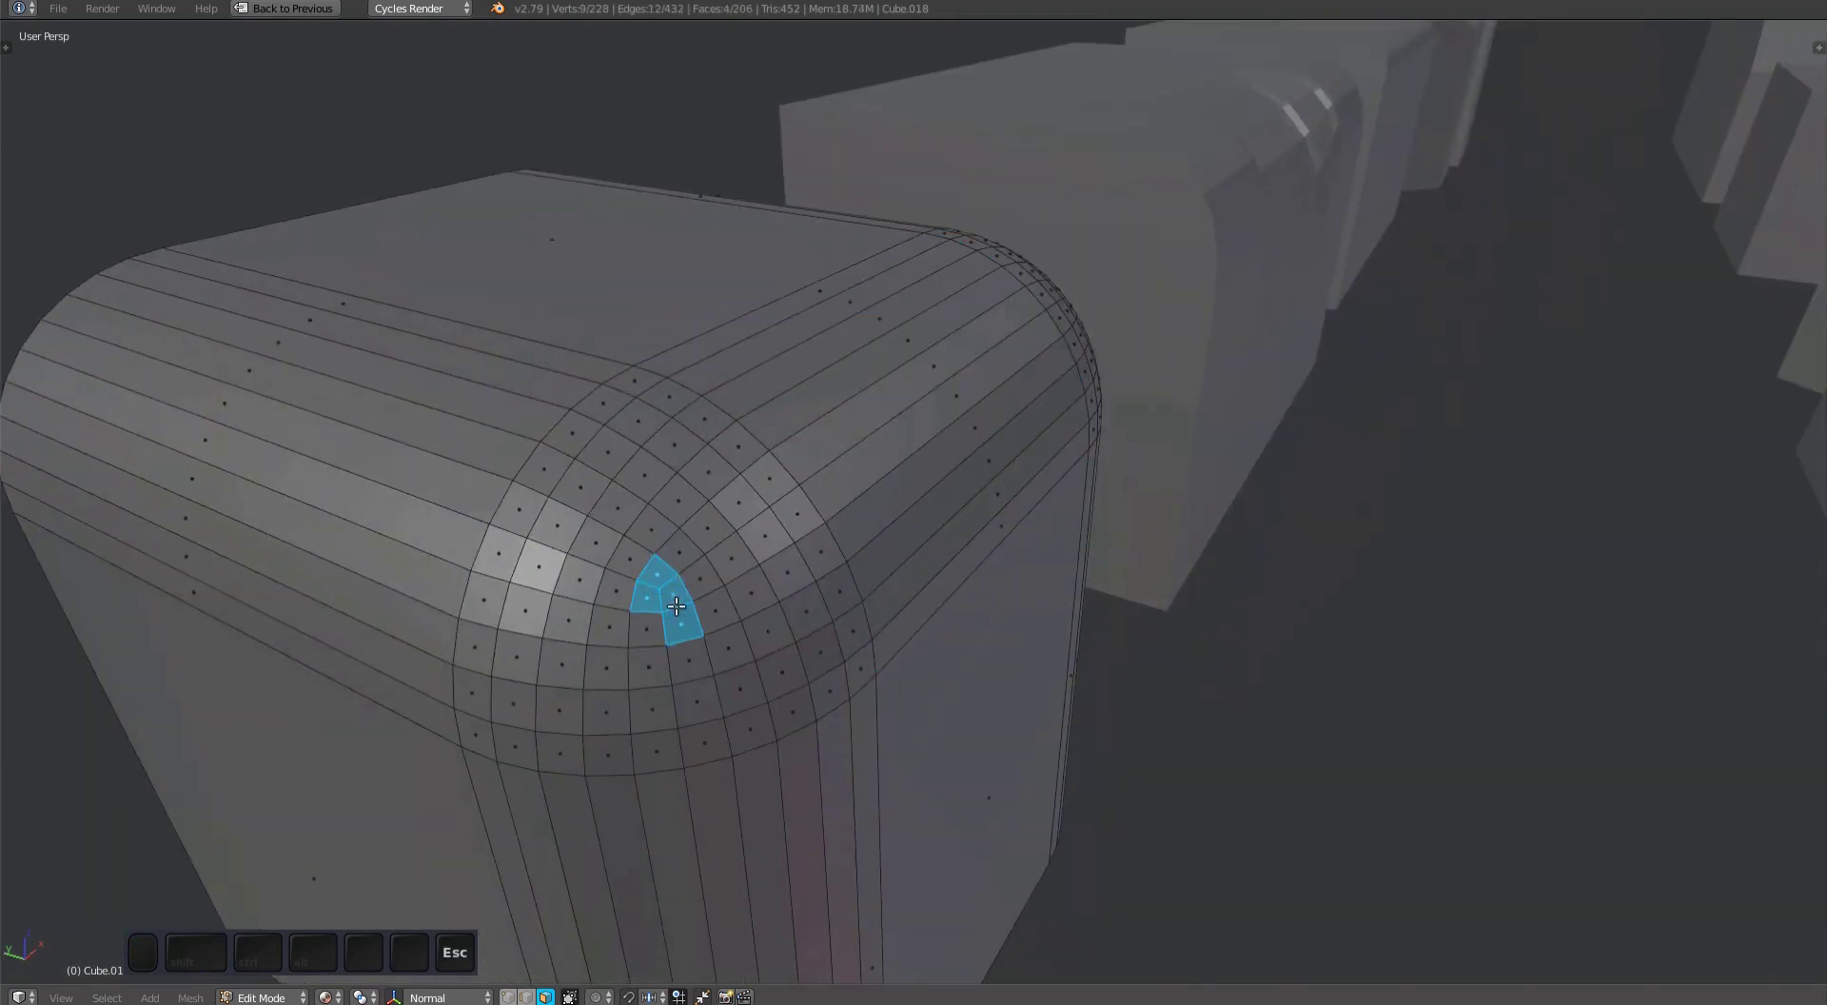
key(c)
middle_click(682, 641)
key(Escape)
ctrl+scroll(708, 626, up, 4)
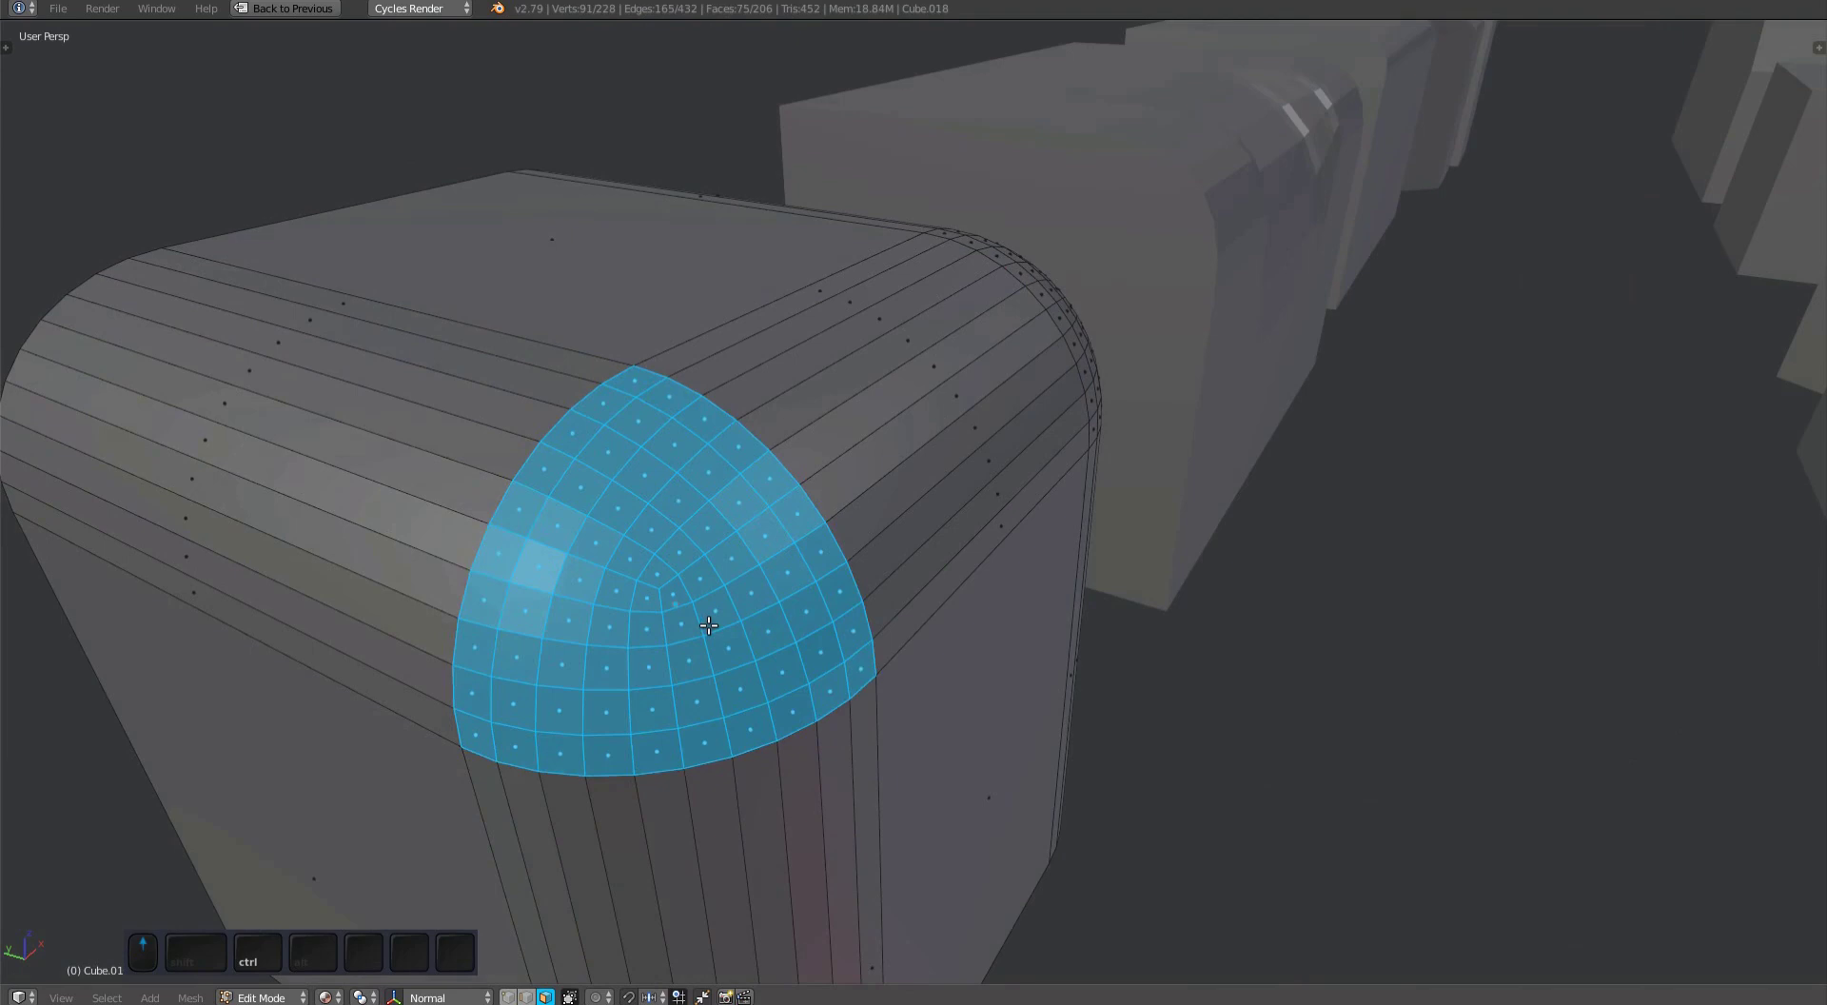
middle_drag(735, 641, 992, 526)
key(a)
key(Tab)
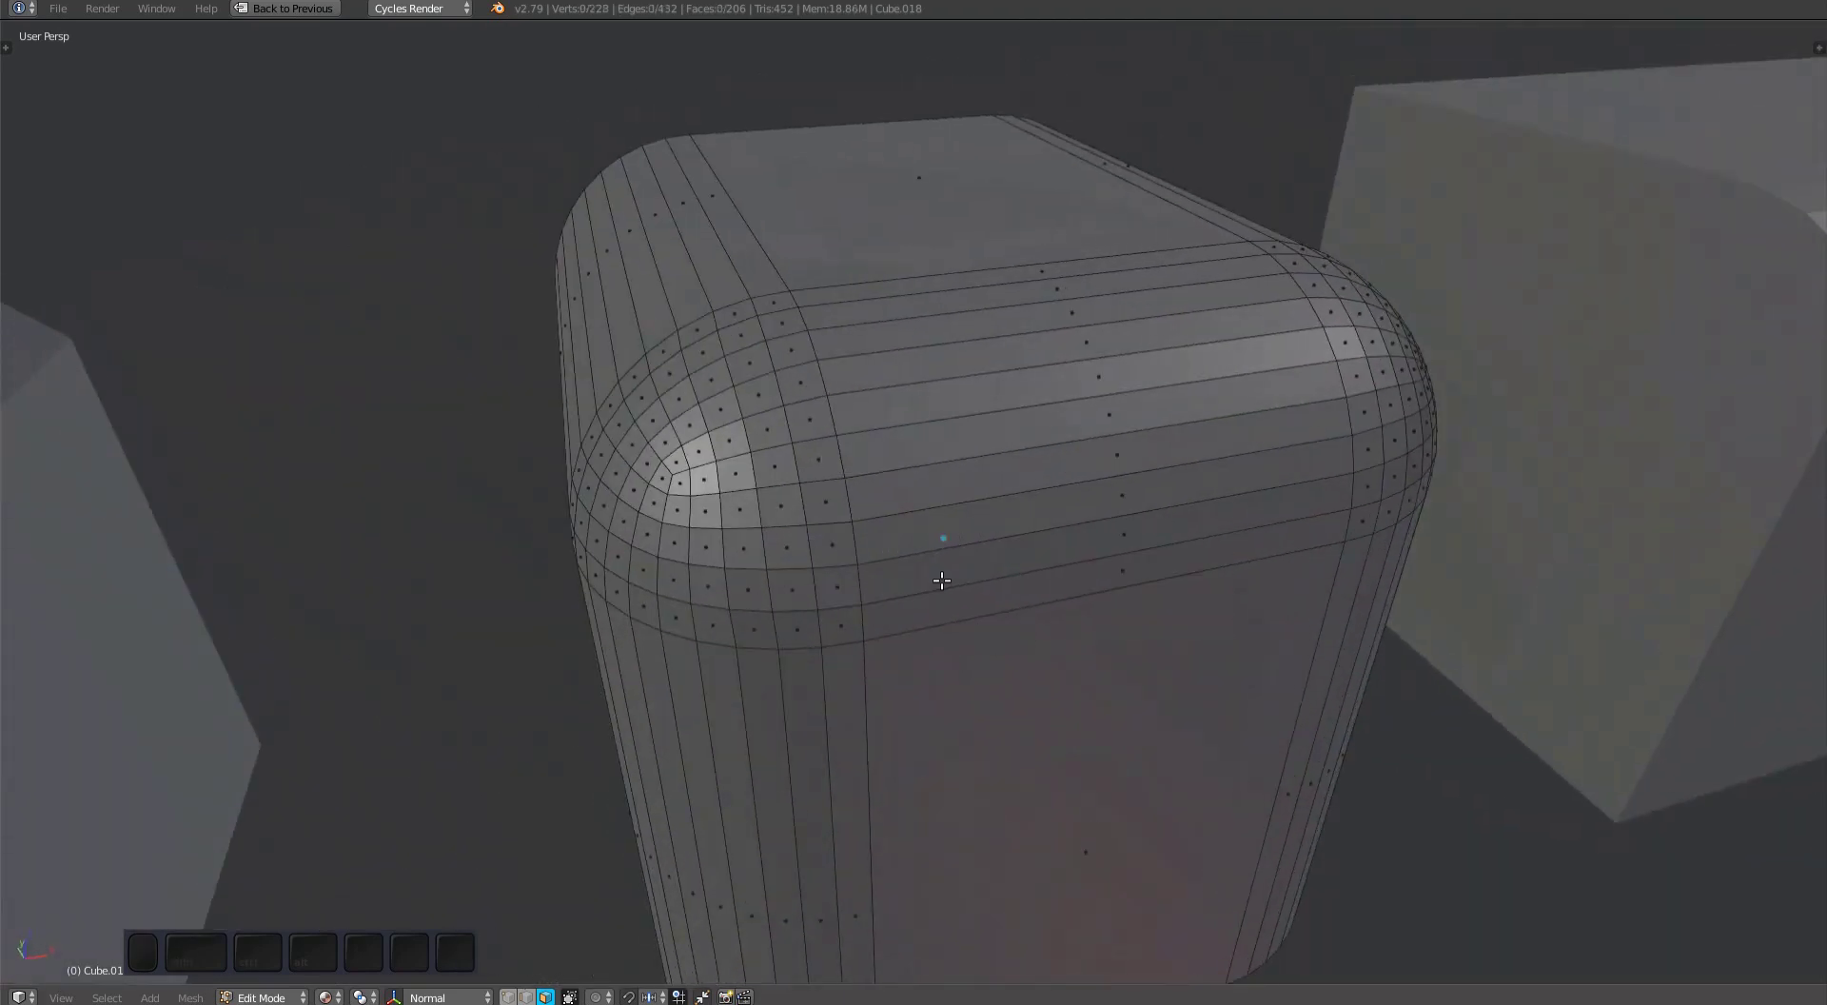
Try dissolving the nine inner edges of the cube's front bevel and undo the dissolve.
key(Tab)
click(953, 579)
shift+click(950, 545)
shift+scroll(947, 520, up, 7)
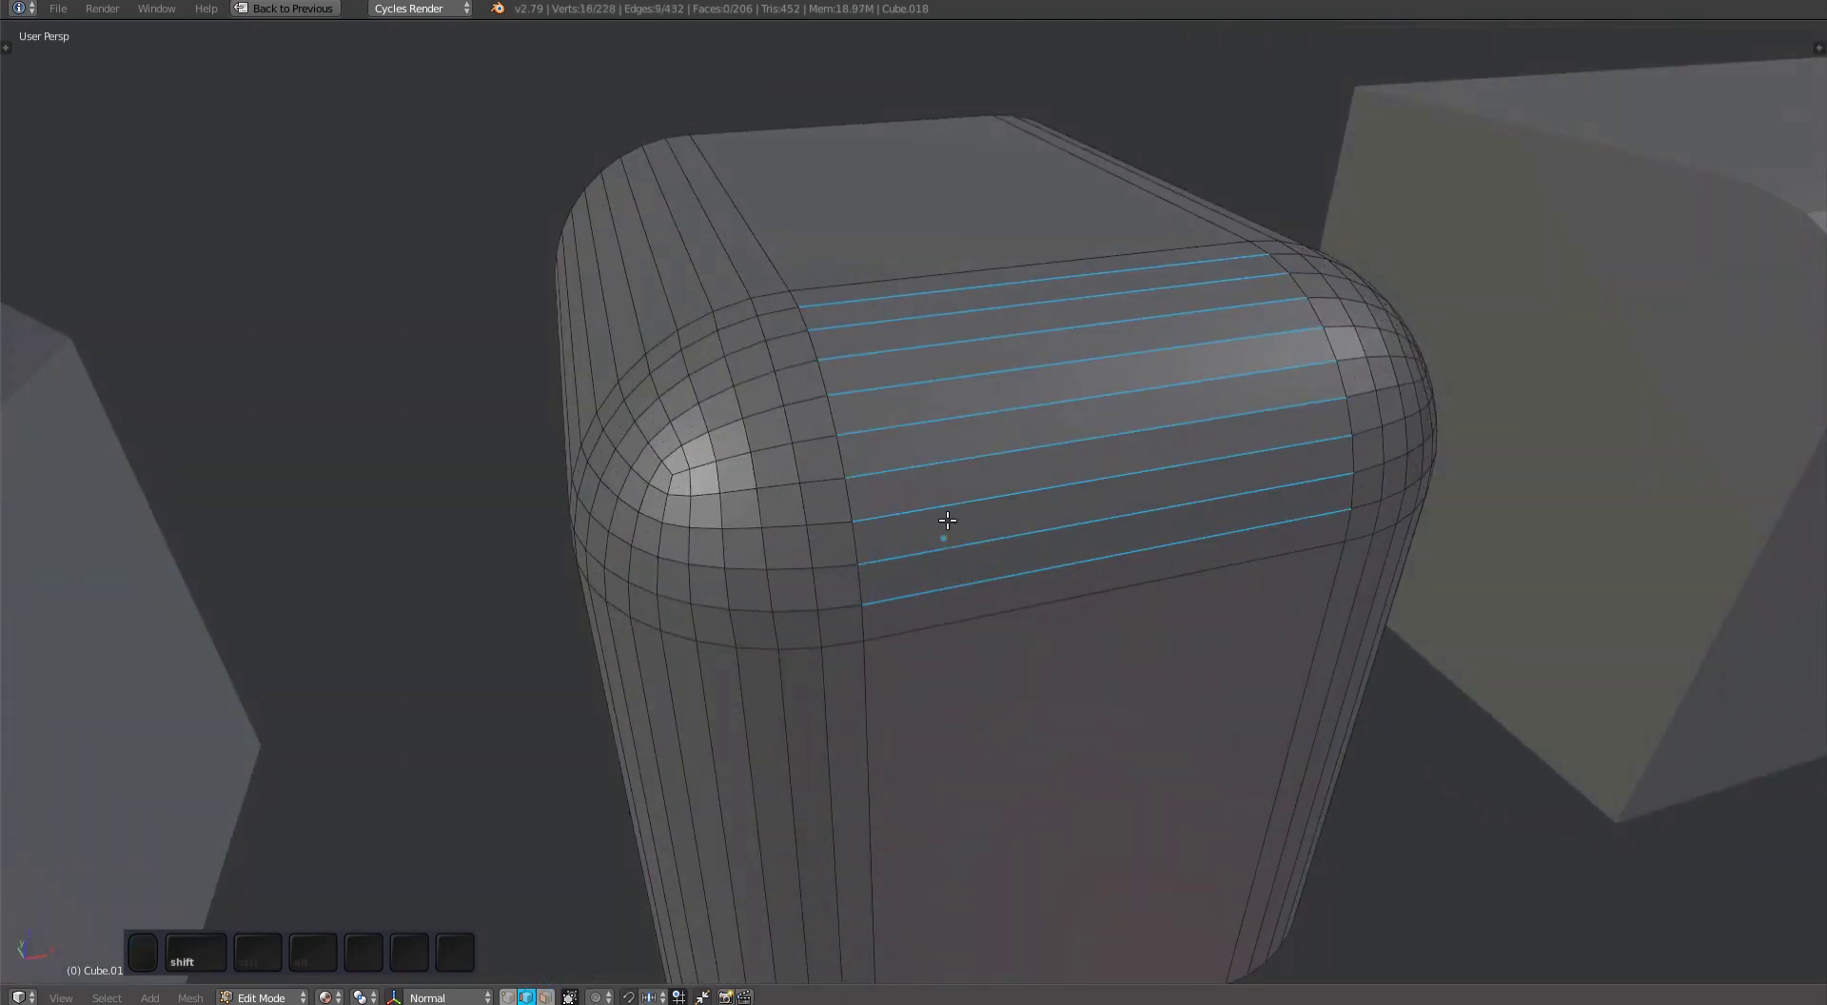
alt+scroll(947, 521, up, 1)
middle_drag(947, 521, 1016, 529)
key(ctrl+x)
middle_drag(984, 589, 947, 571)
key(ctrl+z)
Select all segments of the tapered, variable-width bevel along the block's front edge and Unfuse it into one face.
scroll(854, 581, up, 3)
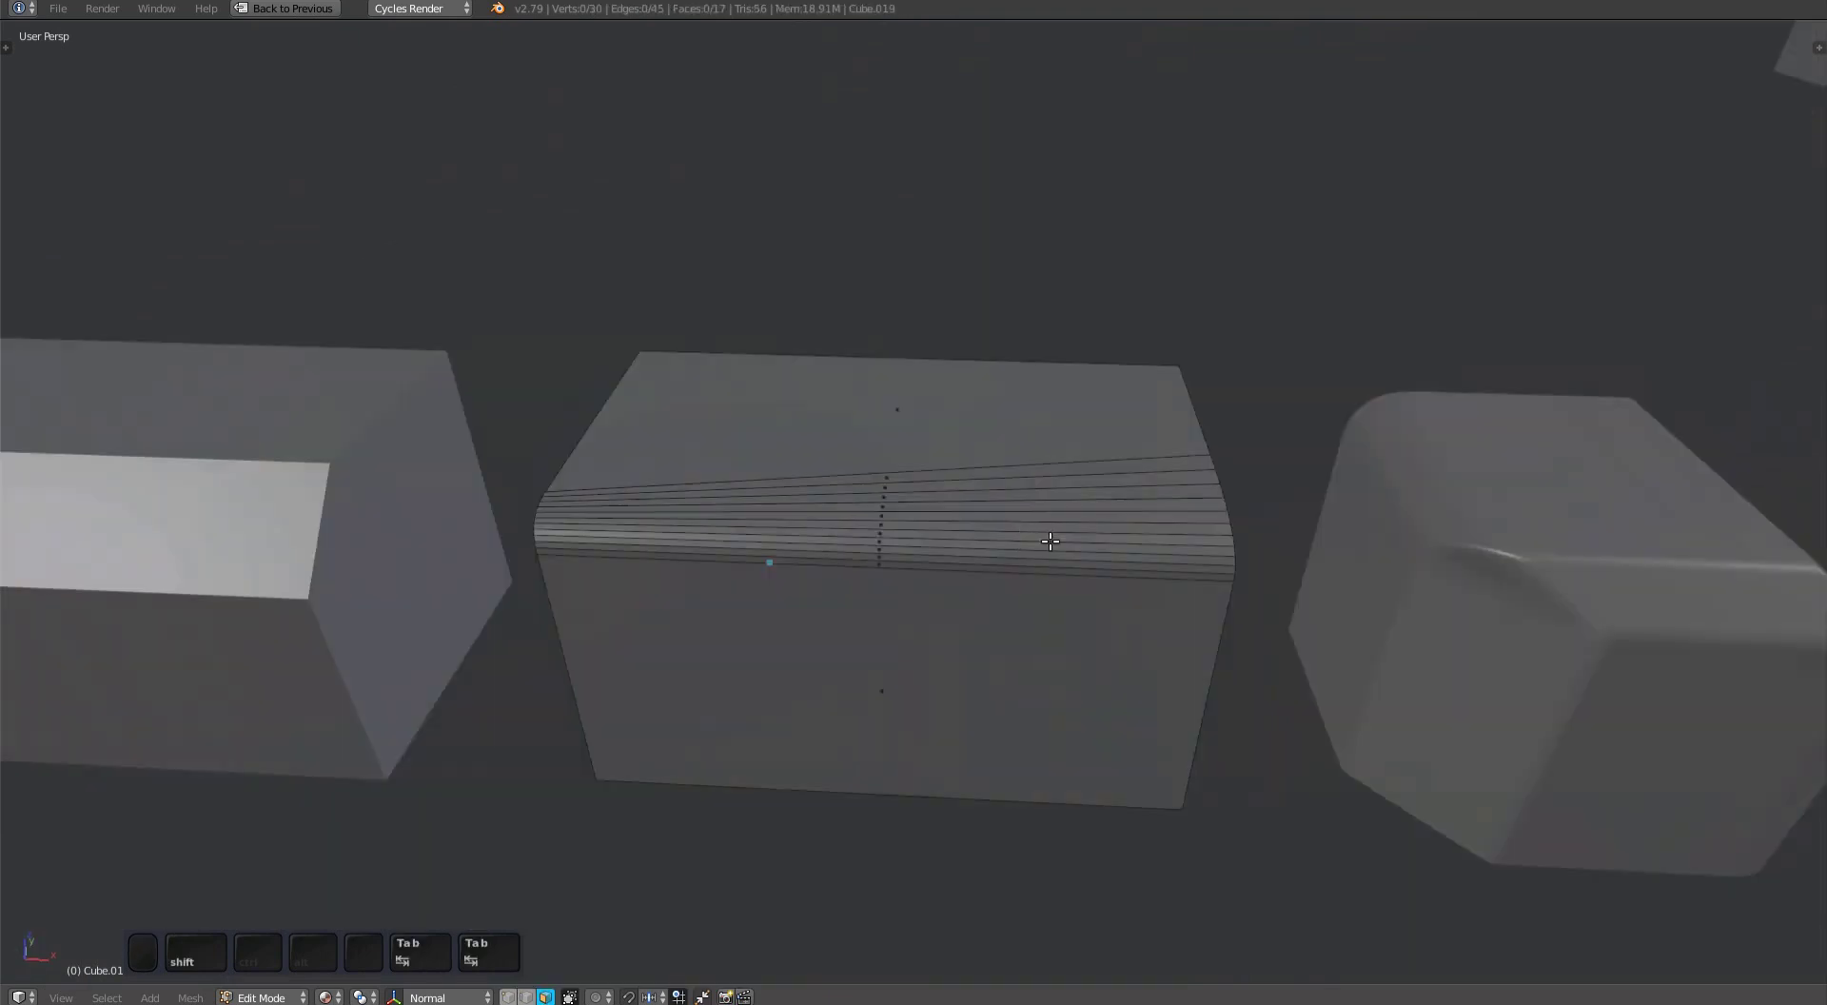
scroll(947, 580, up, 5)
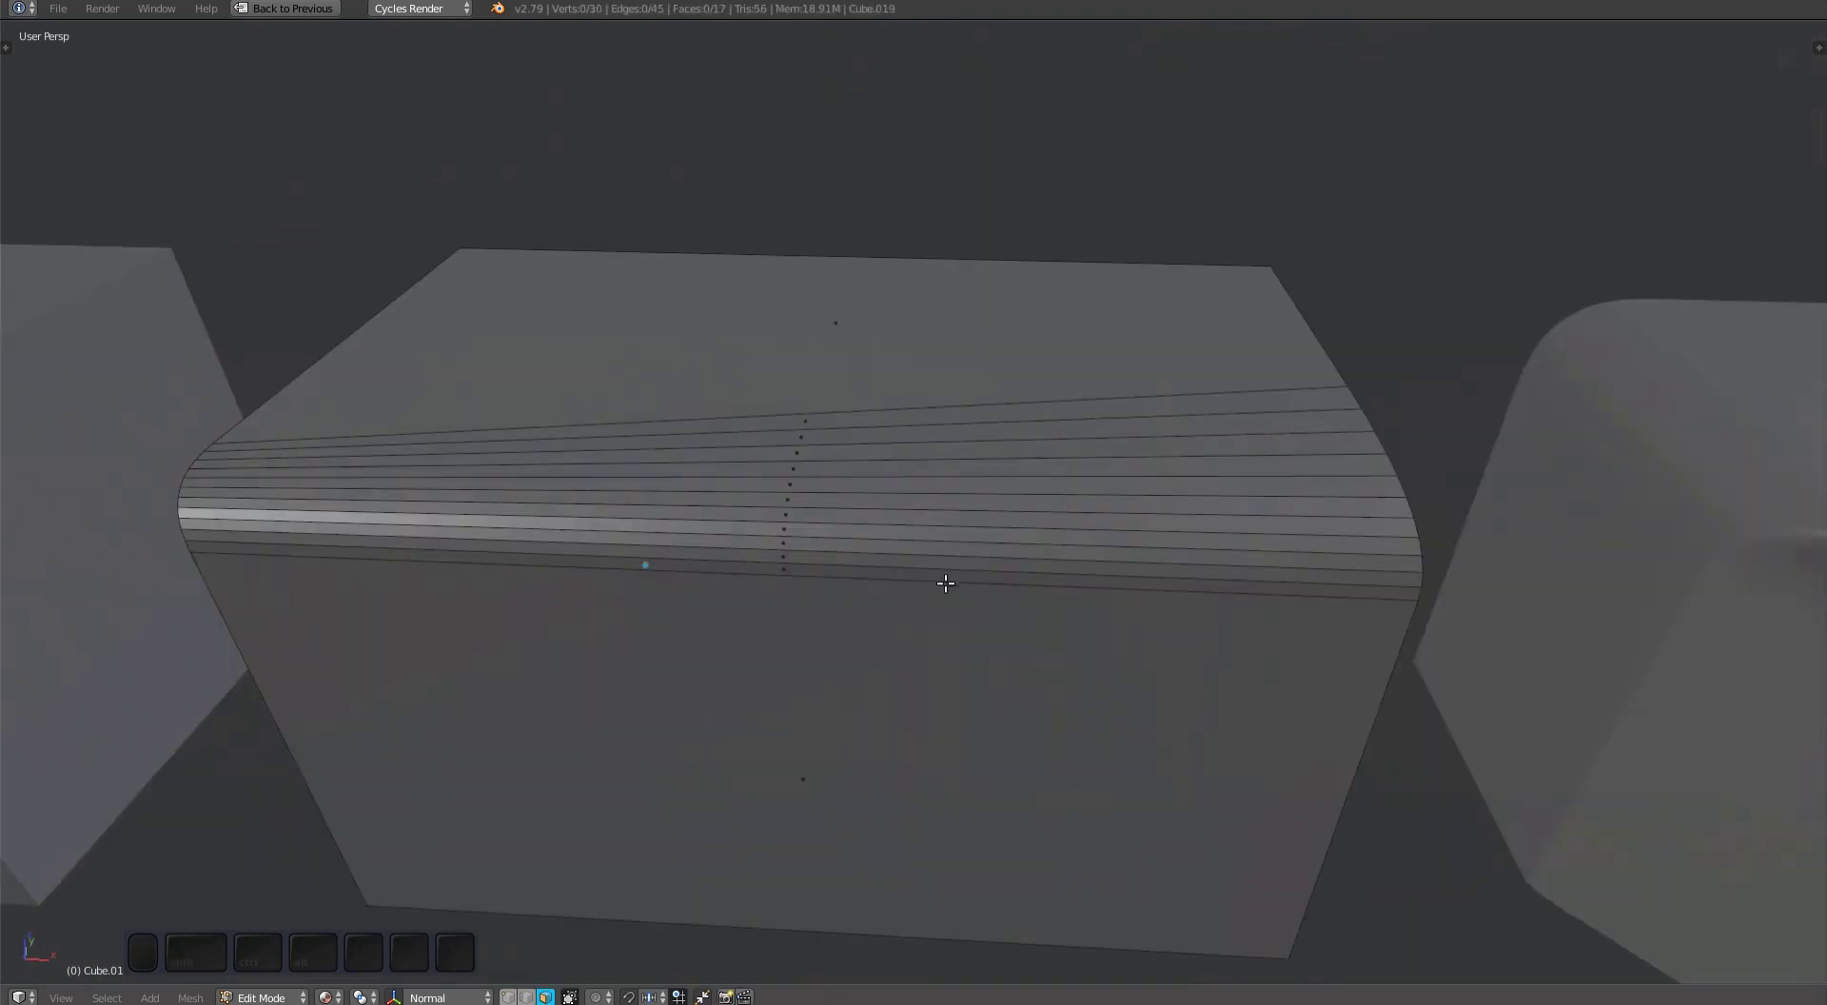
click(947, 582)
ctrl+click(849, 407)
key(y)
key(d)
scroll(849, 409, down, 5)
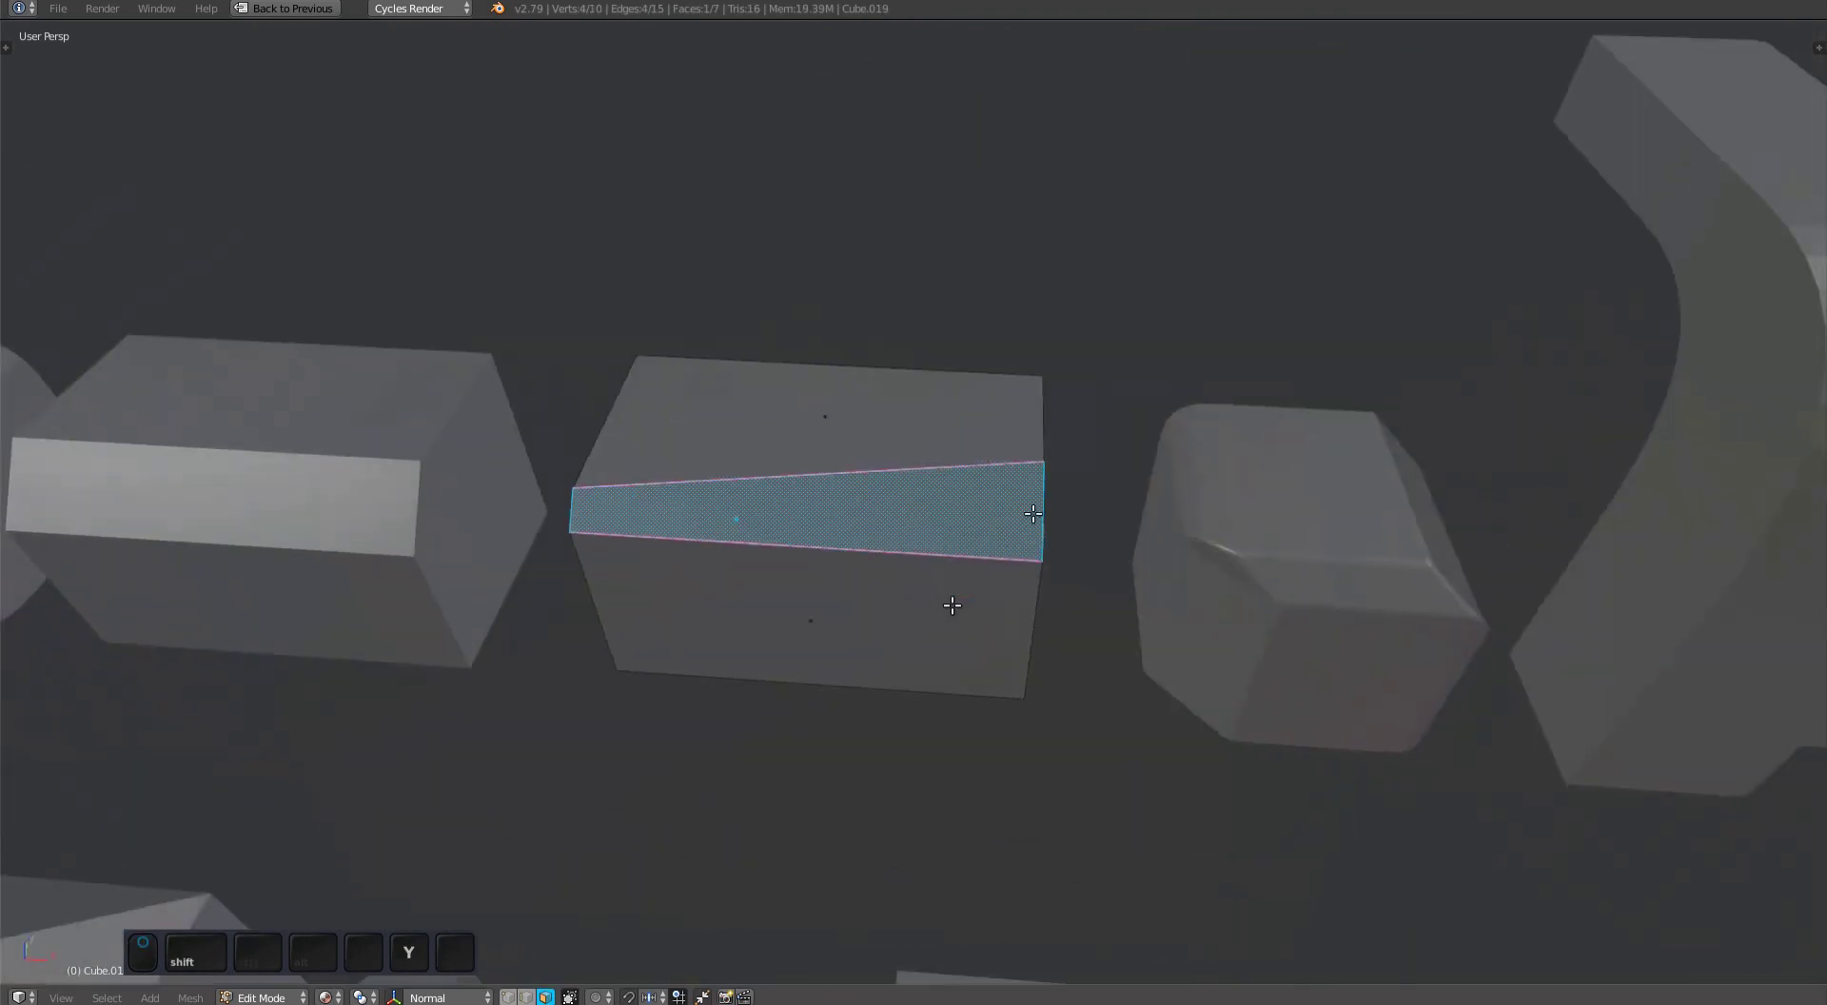
mouse_move(1036, 514)
shift+middle_down()
mouse_move(890, 510)
mouse_move(1064, 514)
shift+middle_up()
scroll(1063, 514, up, 1)
key(Tab)
Enter Edit Mode on the next cube and Unfuse the narrow bevel along its front chamfer's lower edge.
key(Tab)
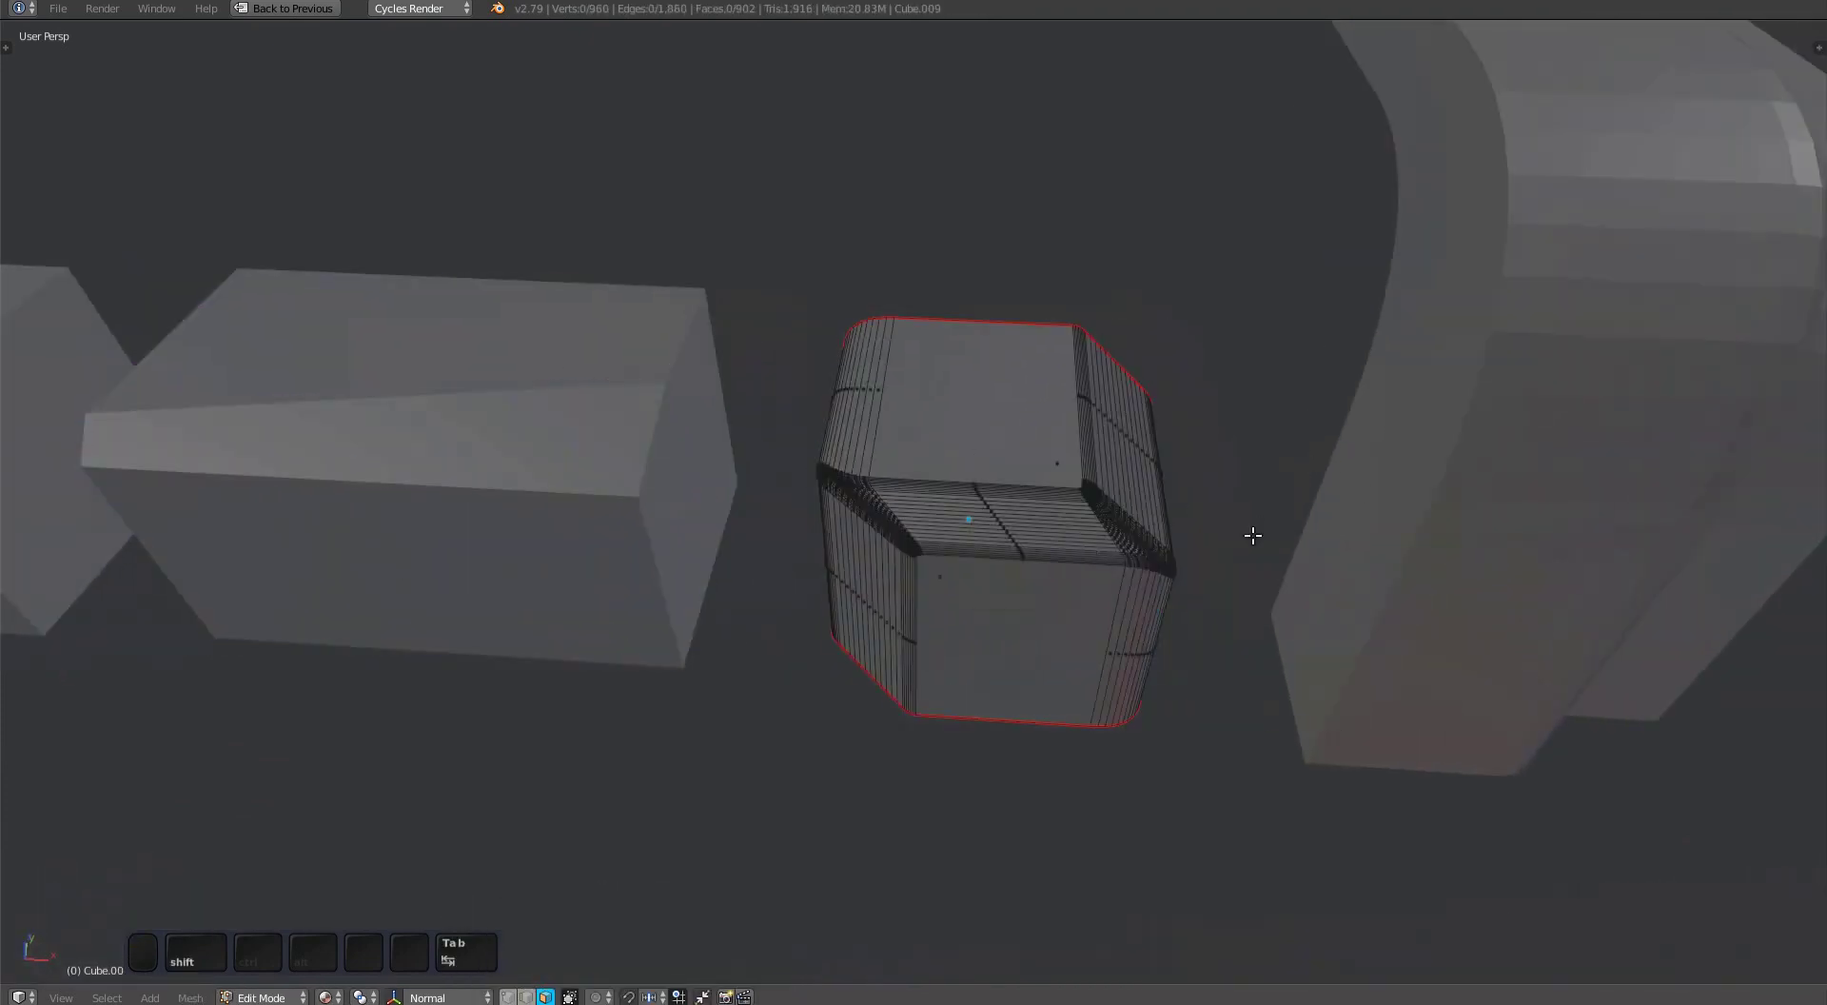
scroll(981, 533, up, 3)
click(981, 533)
key(KP_Decimal)
middle_drag(922, 571, 875, 515)
scroll(875, 515, up, 3)
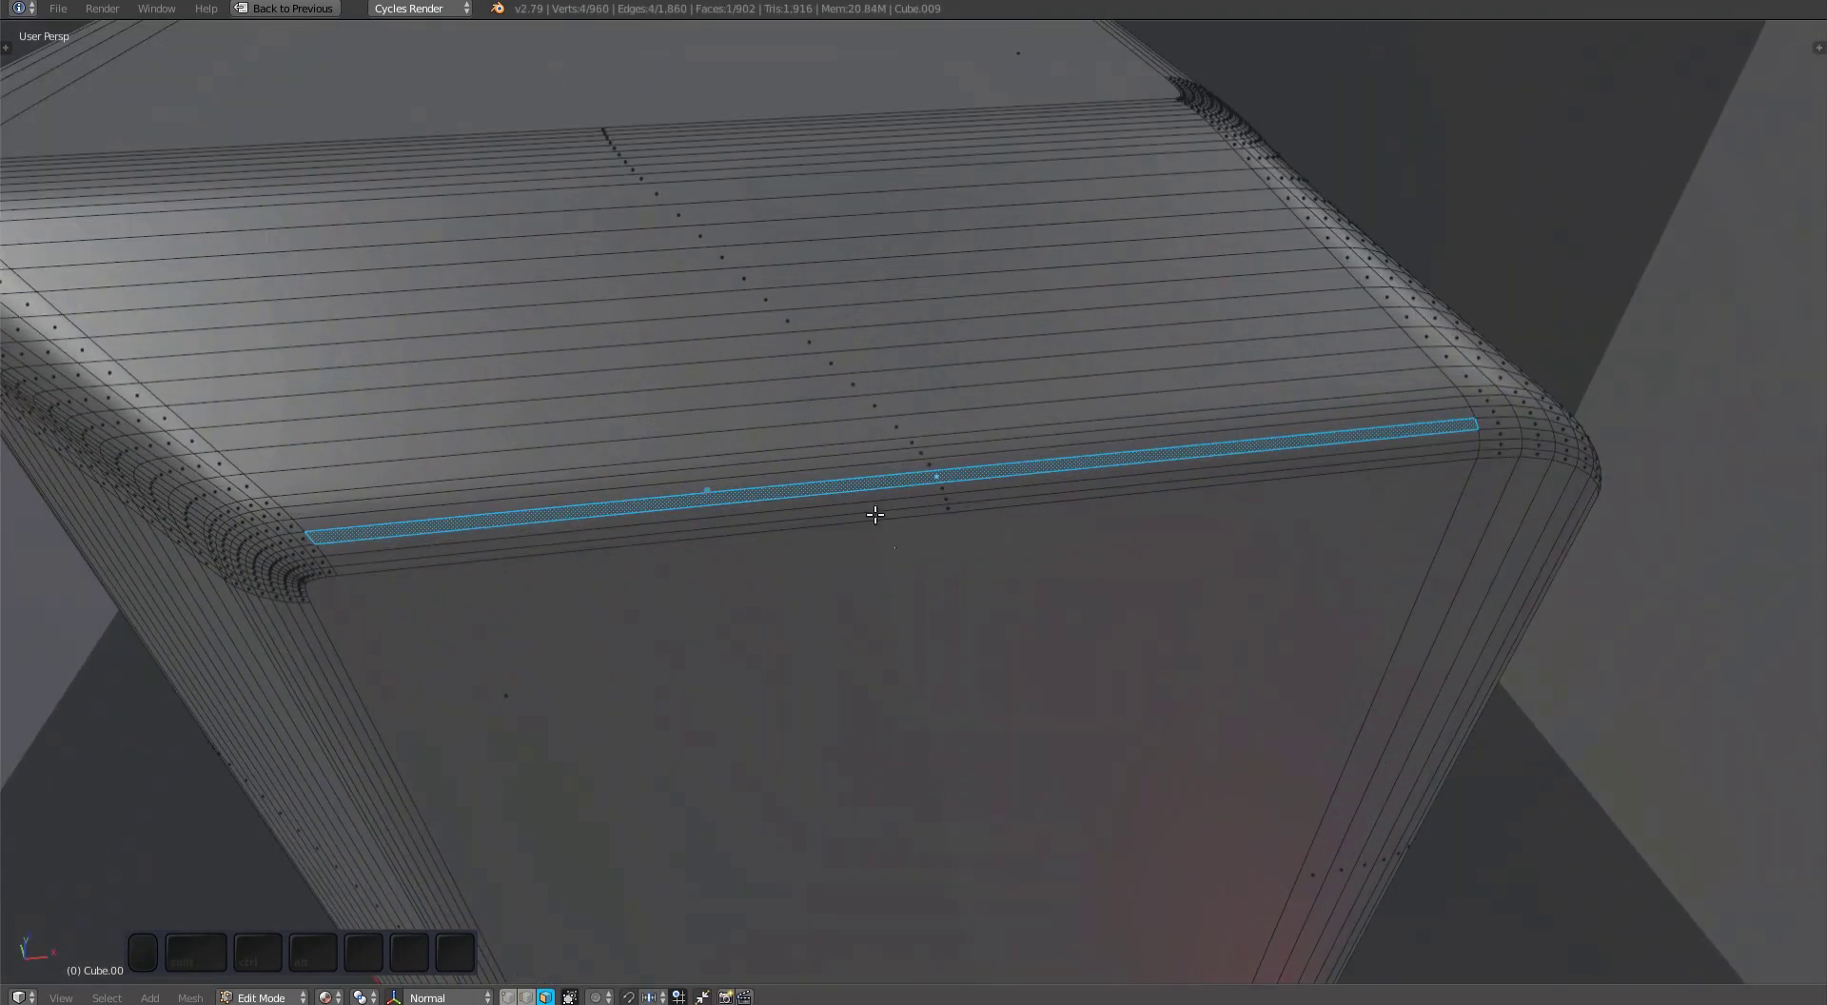
ctrl+click(925, 446)
key(y)
key(d)
shift+middle_drag(925, 445, 1075, 457)
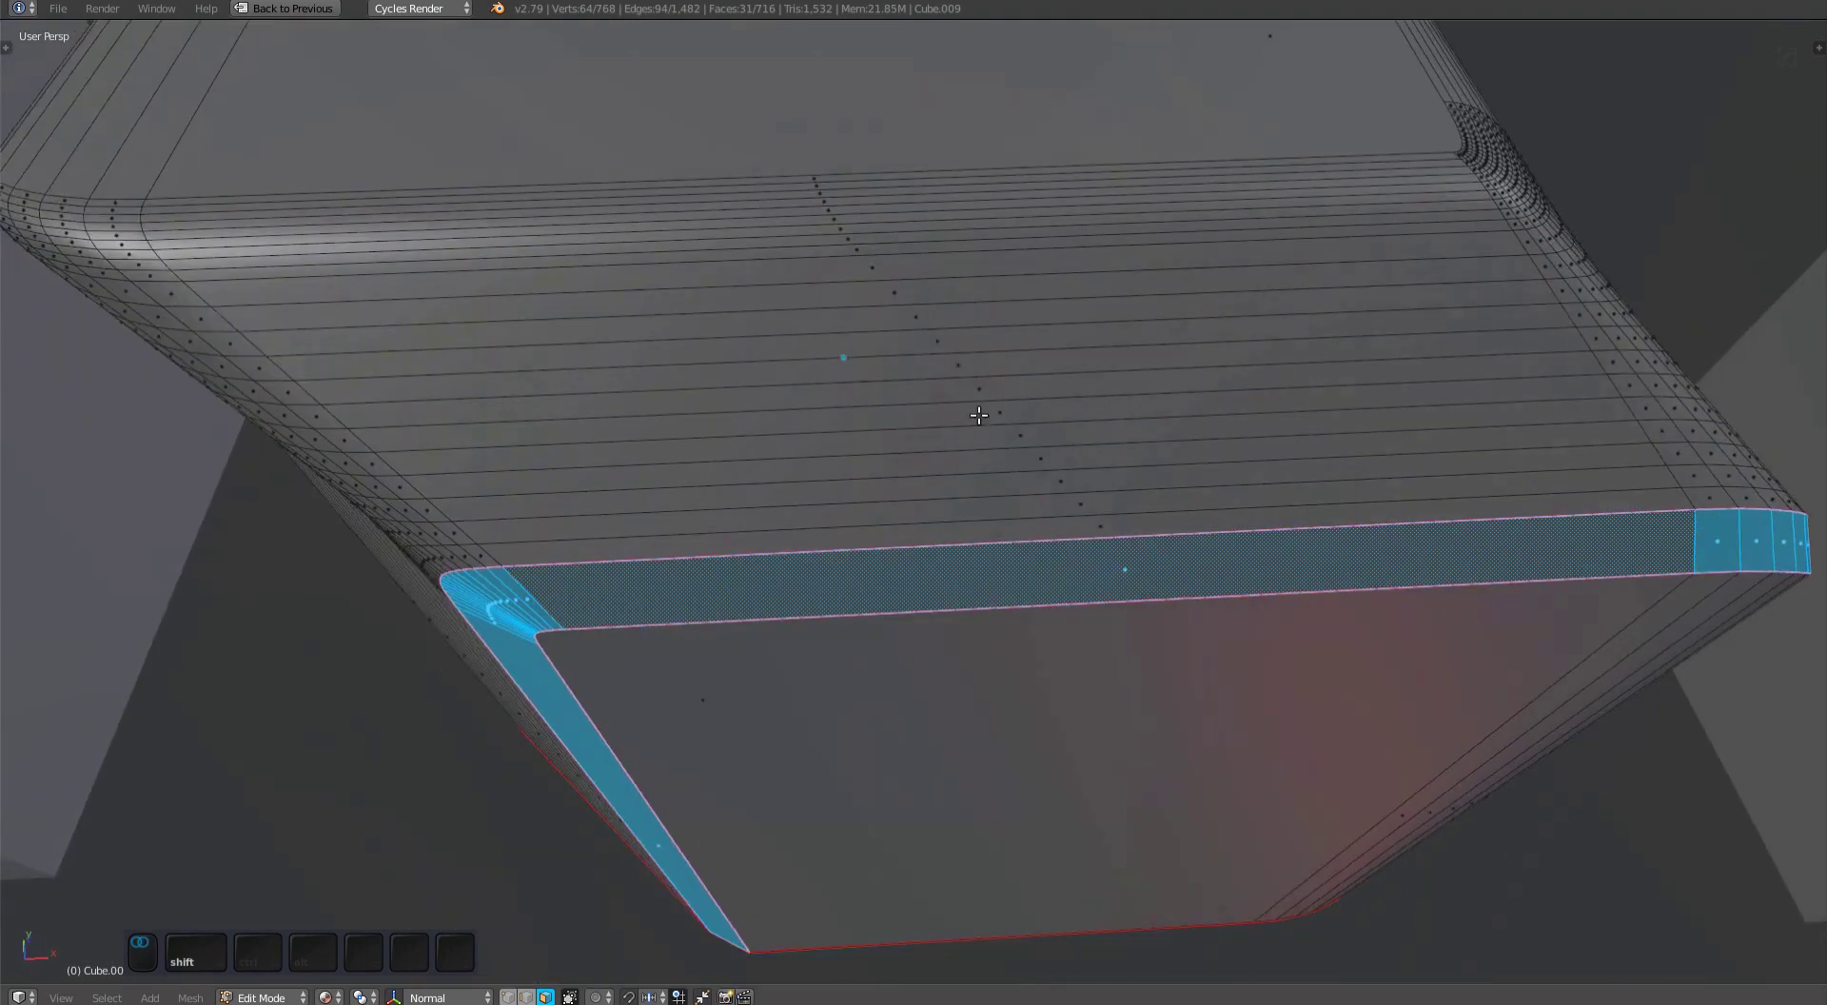
key(a)
Unfuse the narrow bevel along the upper edge of the cube's front chamfer and clear the selection.
click(917, 360)
shift+middle_drag(989, 333, 922, 380)
ctrl+click(872, 301)
key(y)
key(d)
key(a)
scroll(922, 380, down, 2)
Select all segments of the wide bevel between the two narrow chamfers, Unfuse it, and clear the selection.
click(922, 379)
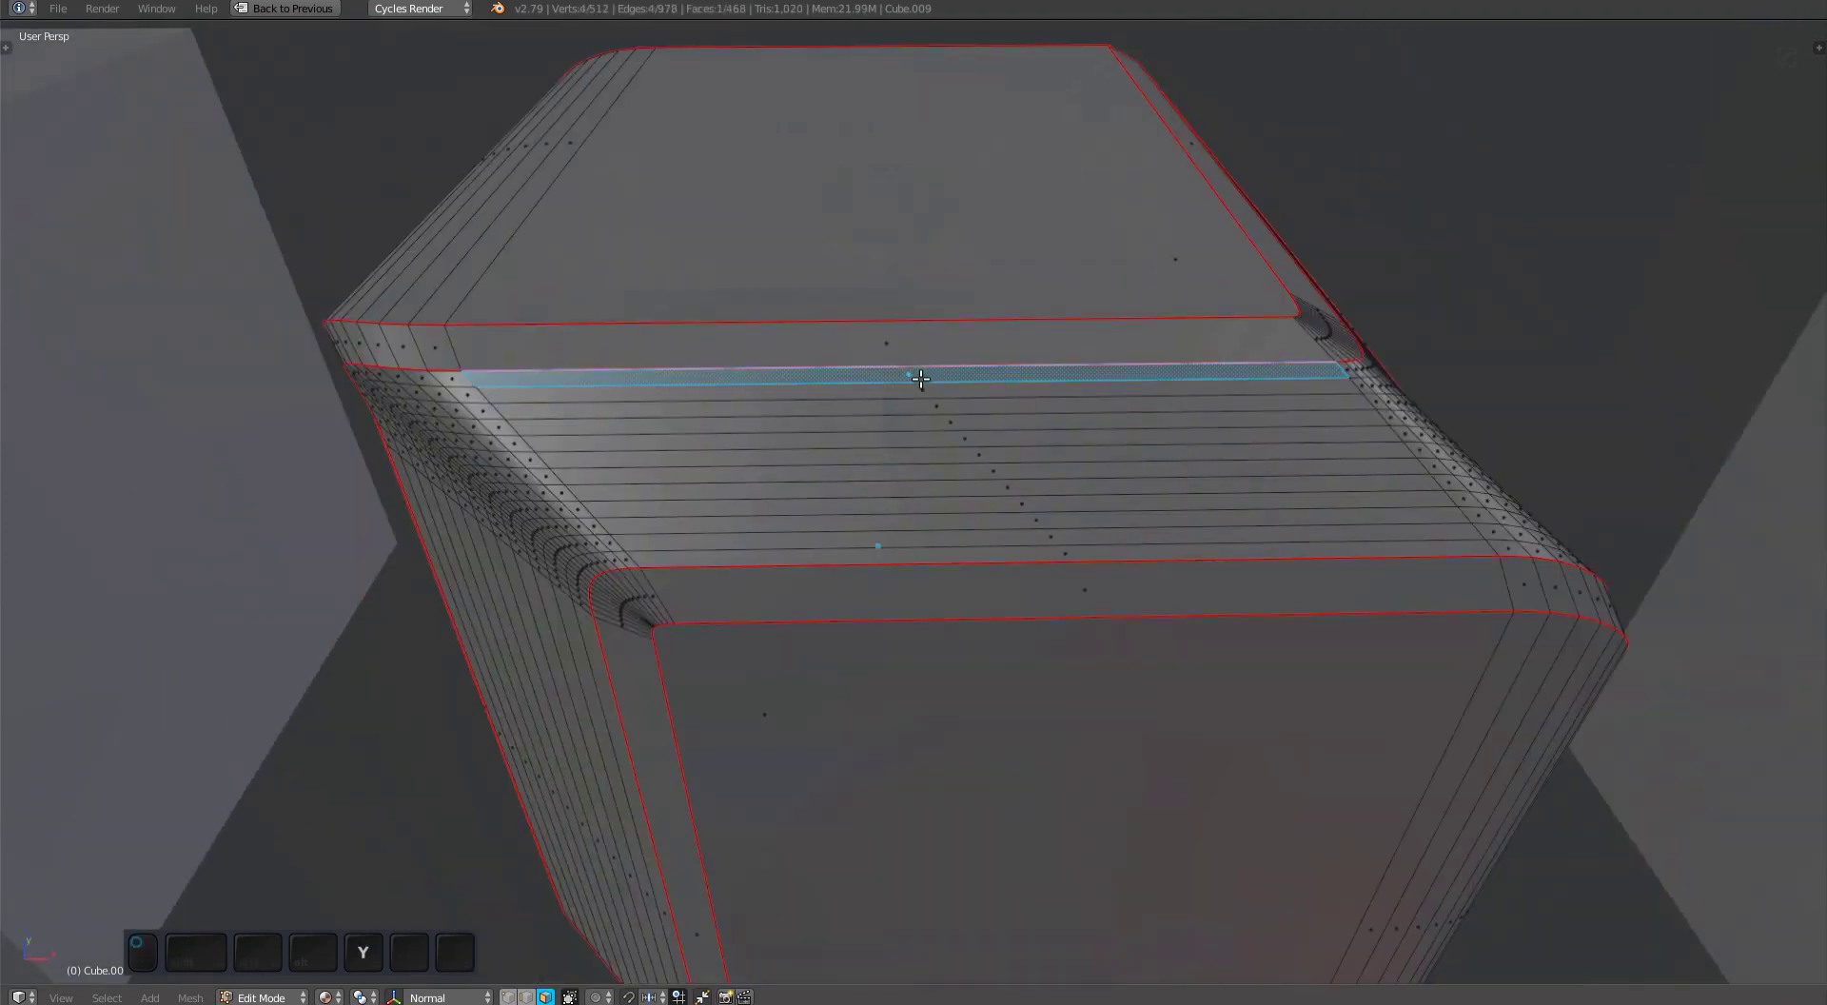
ctrl+click(980, 547)
middle_drag(980, 548, 619, 683)
key(y)
key(d)
key(a)
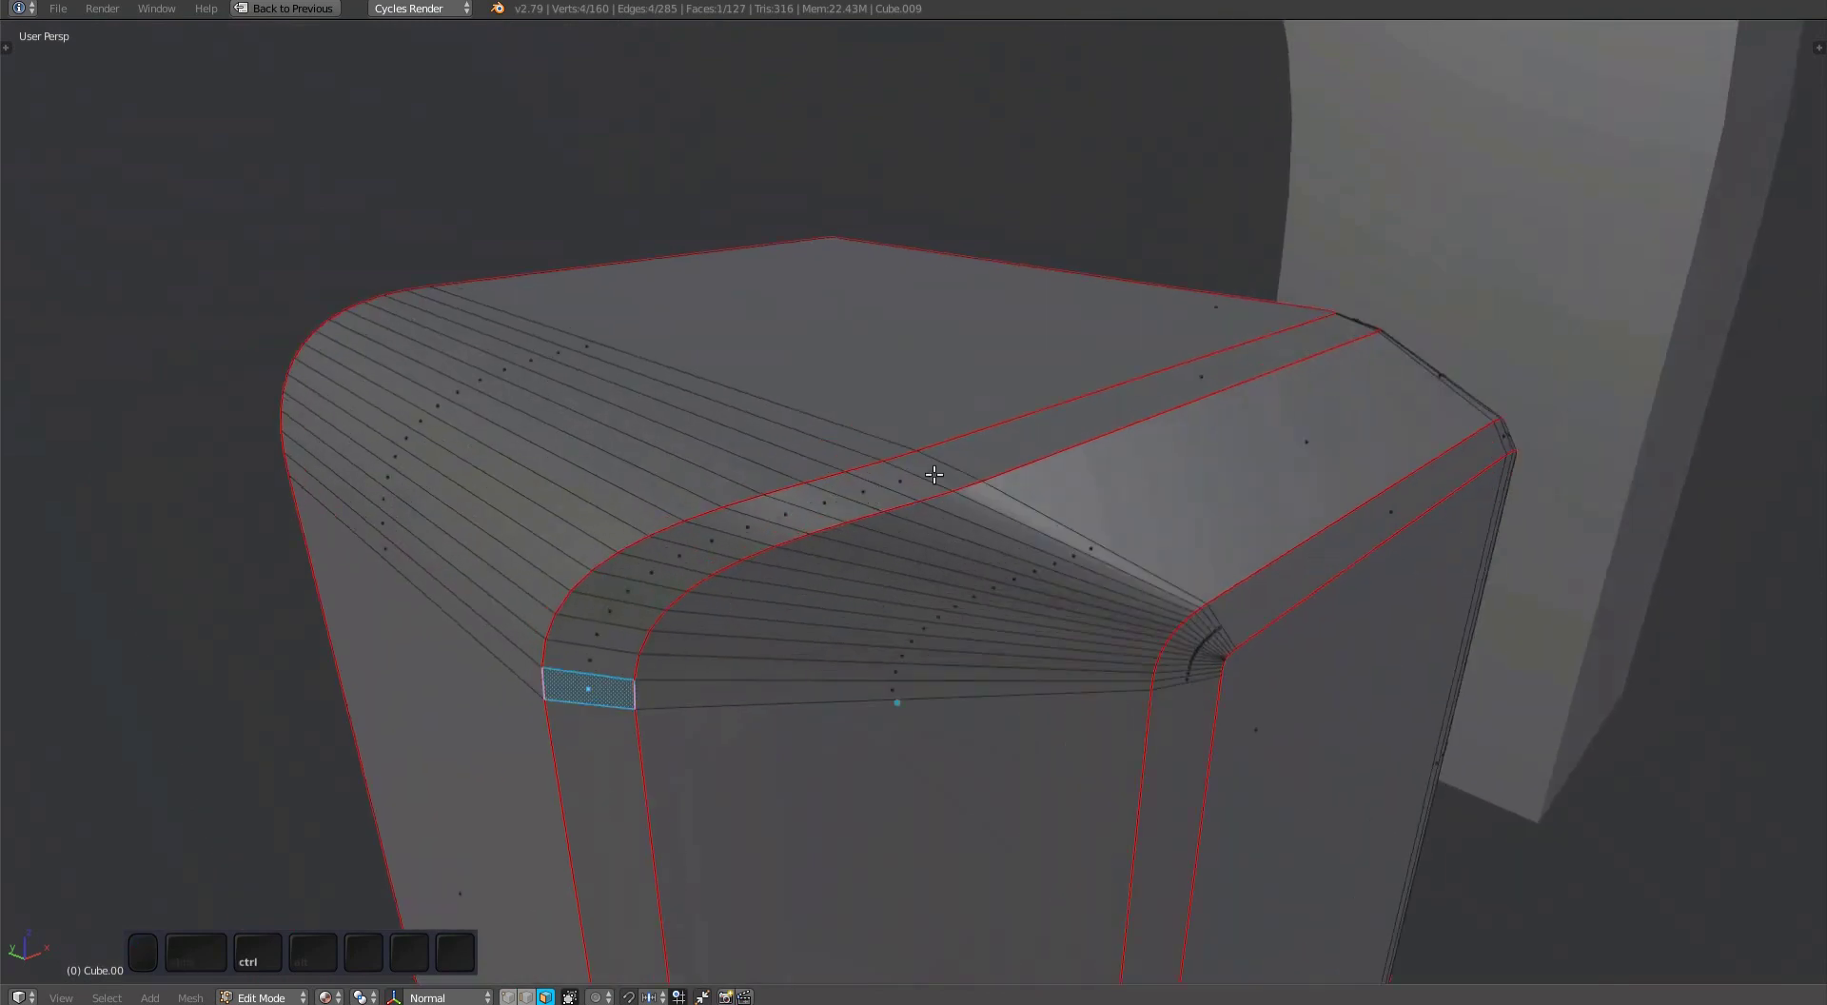
Unfuse the multi-segment rounded side edge that crosses the narrow chamfer strip, and clear the selection.
ctrl+click(935, 474)
key(y)
key(d)
key(a)
Try to Unfuse the fan-shaped rounded corner on the other side of the cube.
middle_drag(1036, 547, 809, 647)
shift+middle_drag(809, 647, 774, 489)
drag(663, 538, 651, 540)
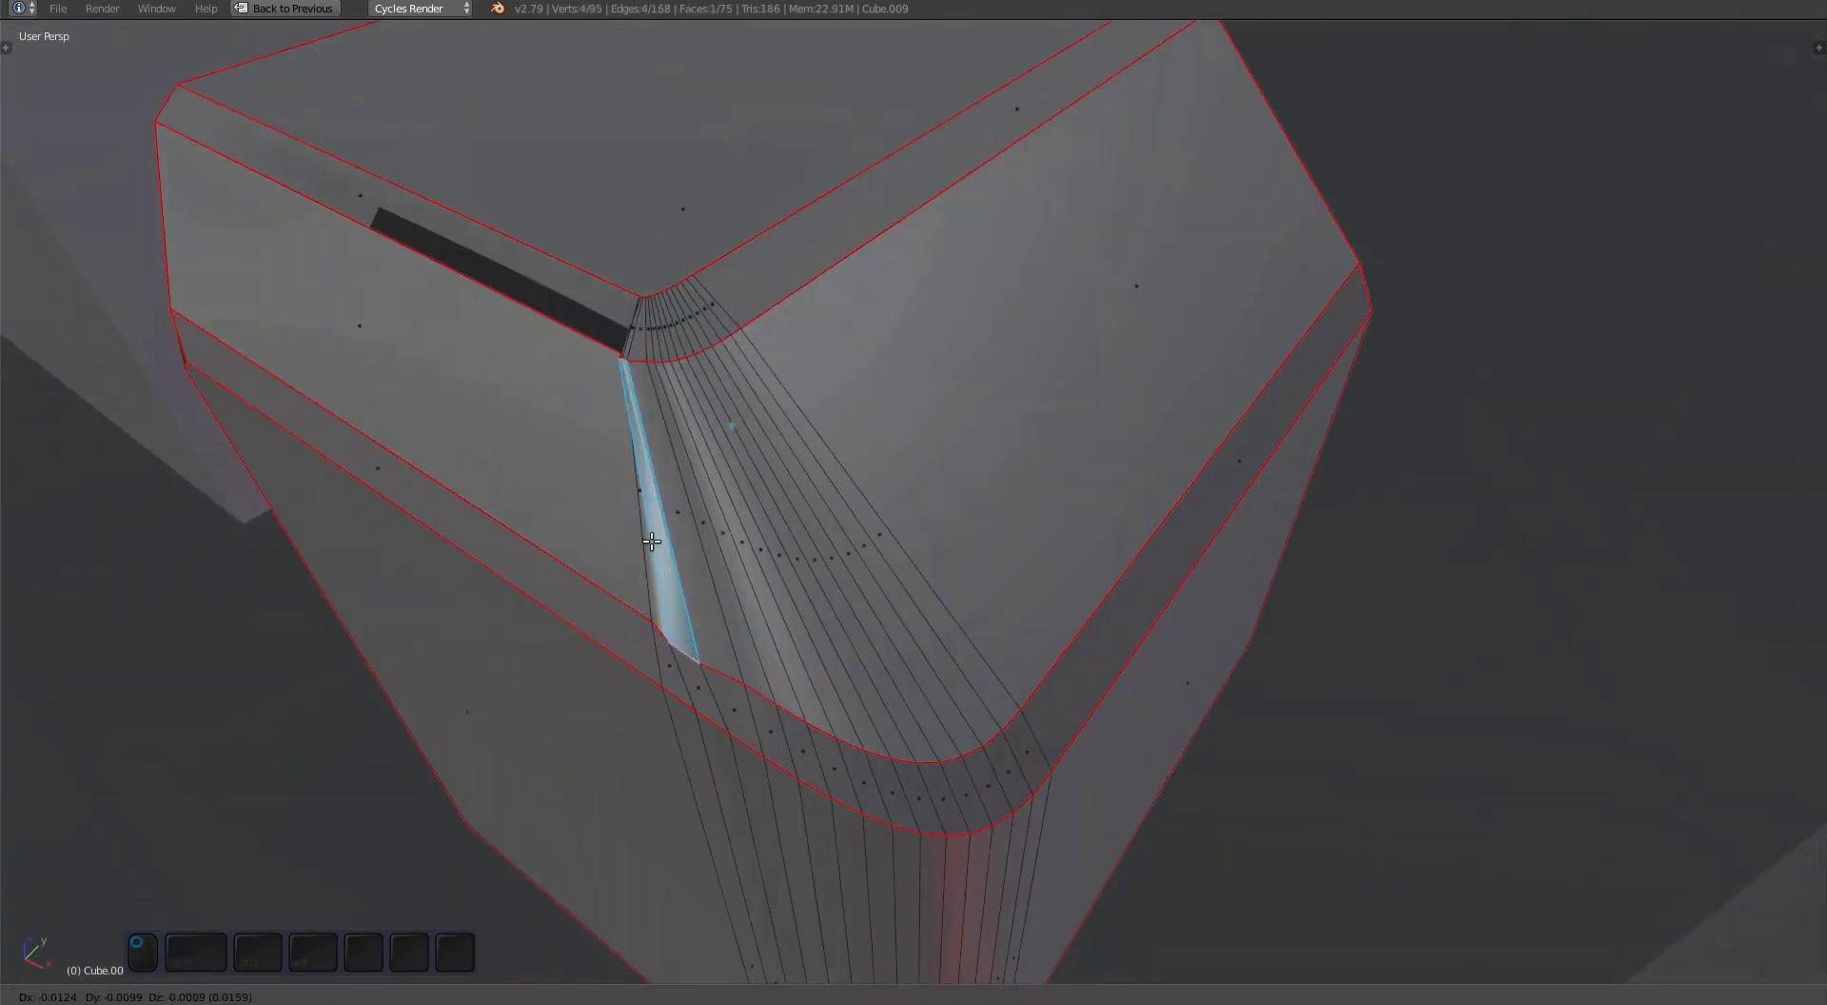
ctrl+click(890, 540)
key(y)
key(d)
key(Escape)
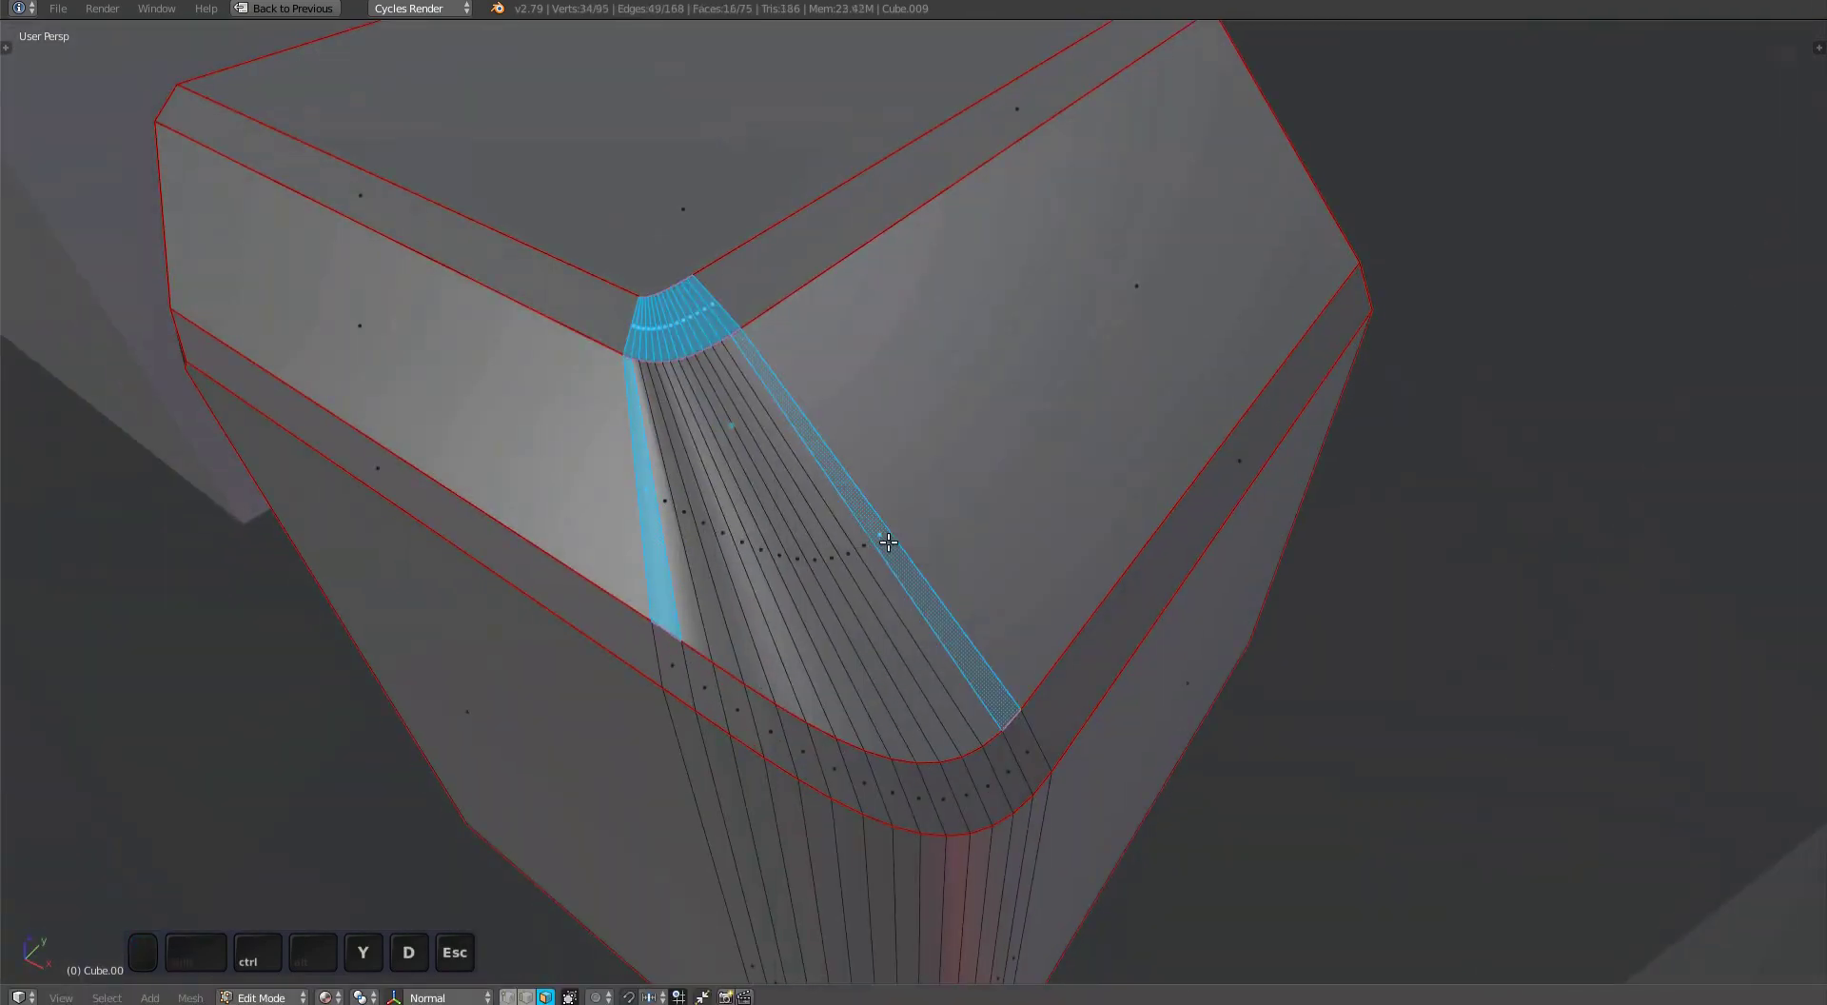
Reselect the segments of the fan-shaped corner, Unfuse them into flat chamfer faces, and clear the selection.
key(a)
key(Escape)
double_click(892, 536)
middle_drag(892, 536, 489, 420)
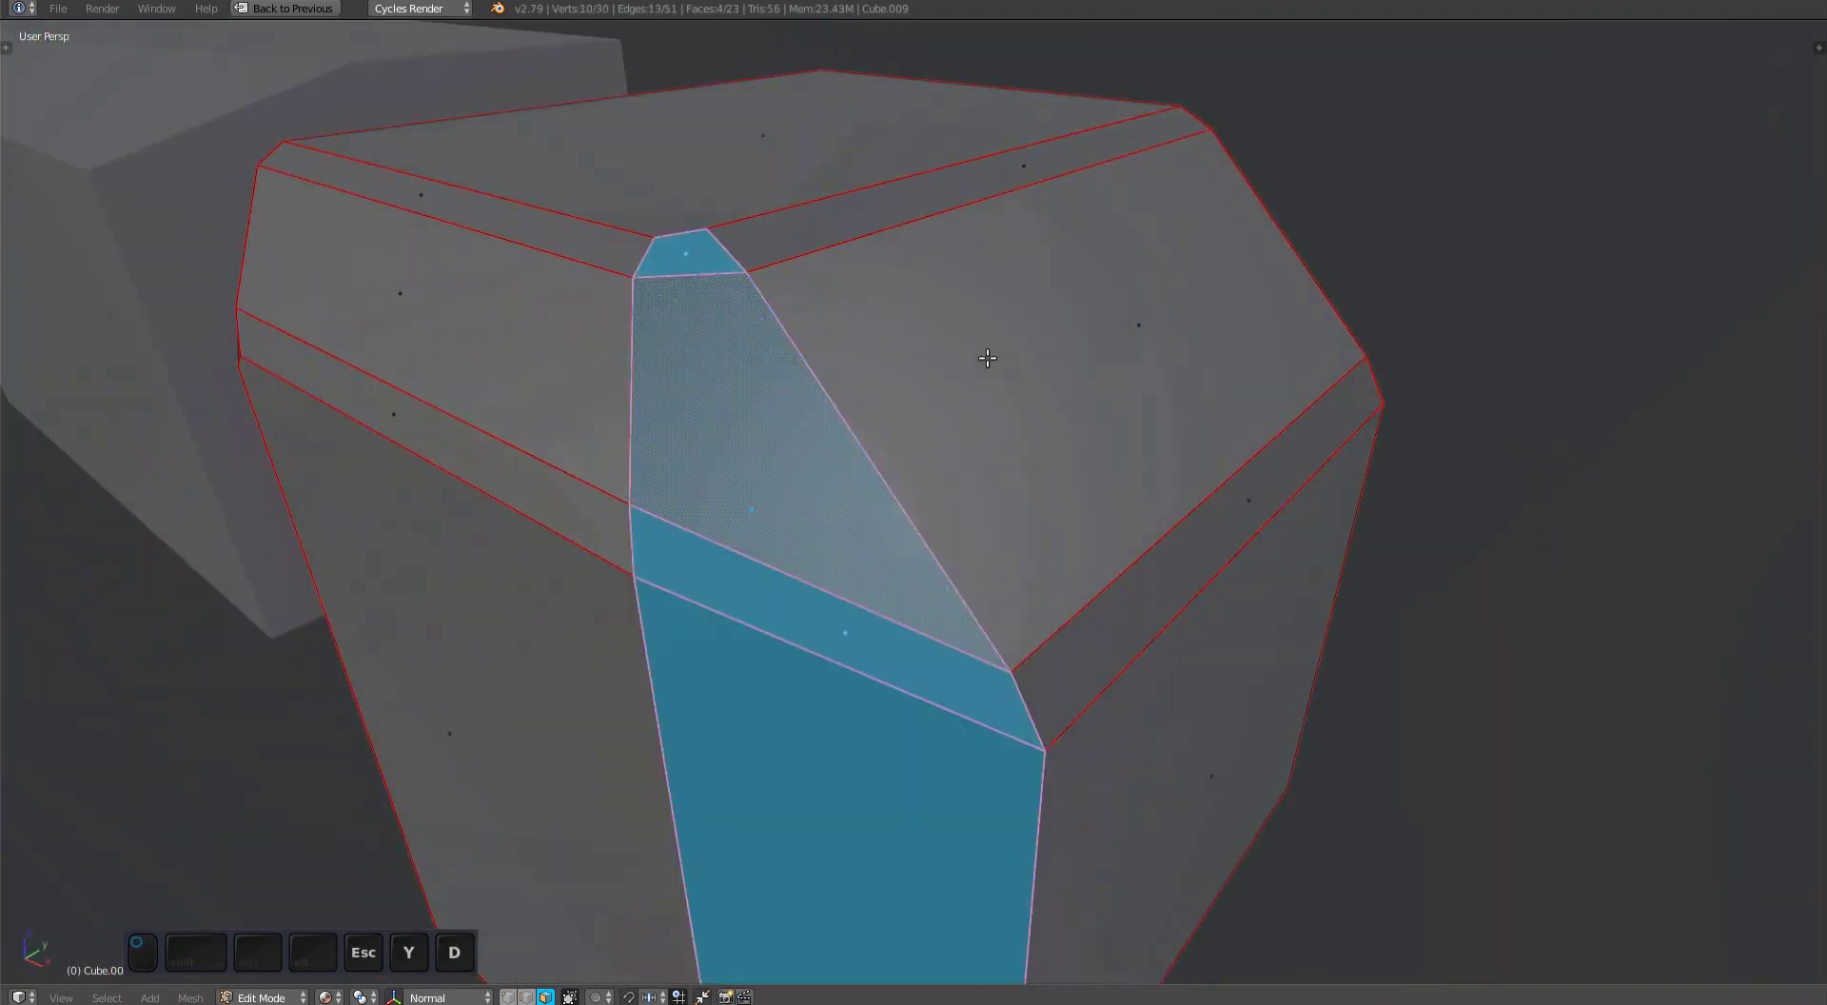
key(a)
Unfuse the last rounded bevel left on the cube and clear the selection.
middle_drag(983, 351, 937, 647)
key(y)
key(d)
key(a)
scroll(938, 647, down, 2)
shift+middle_drag(937, 647, 898, 597)
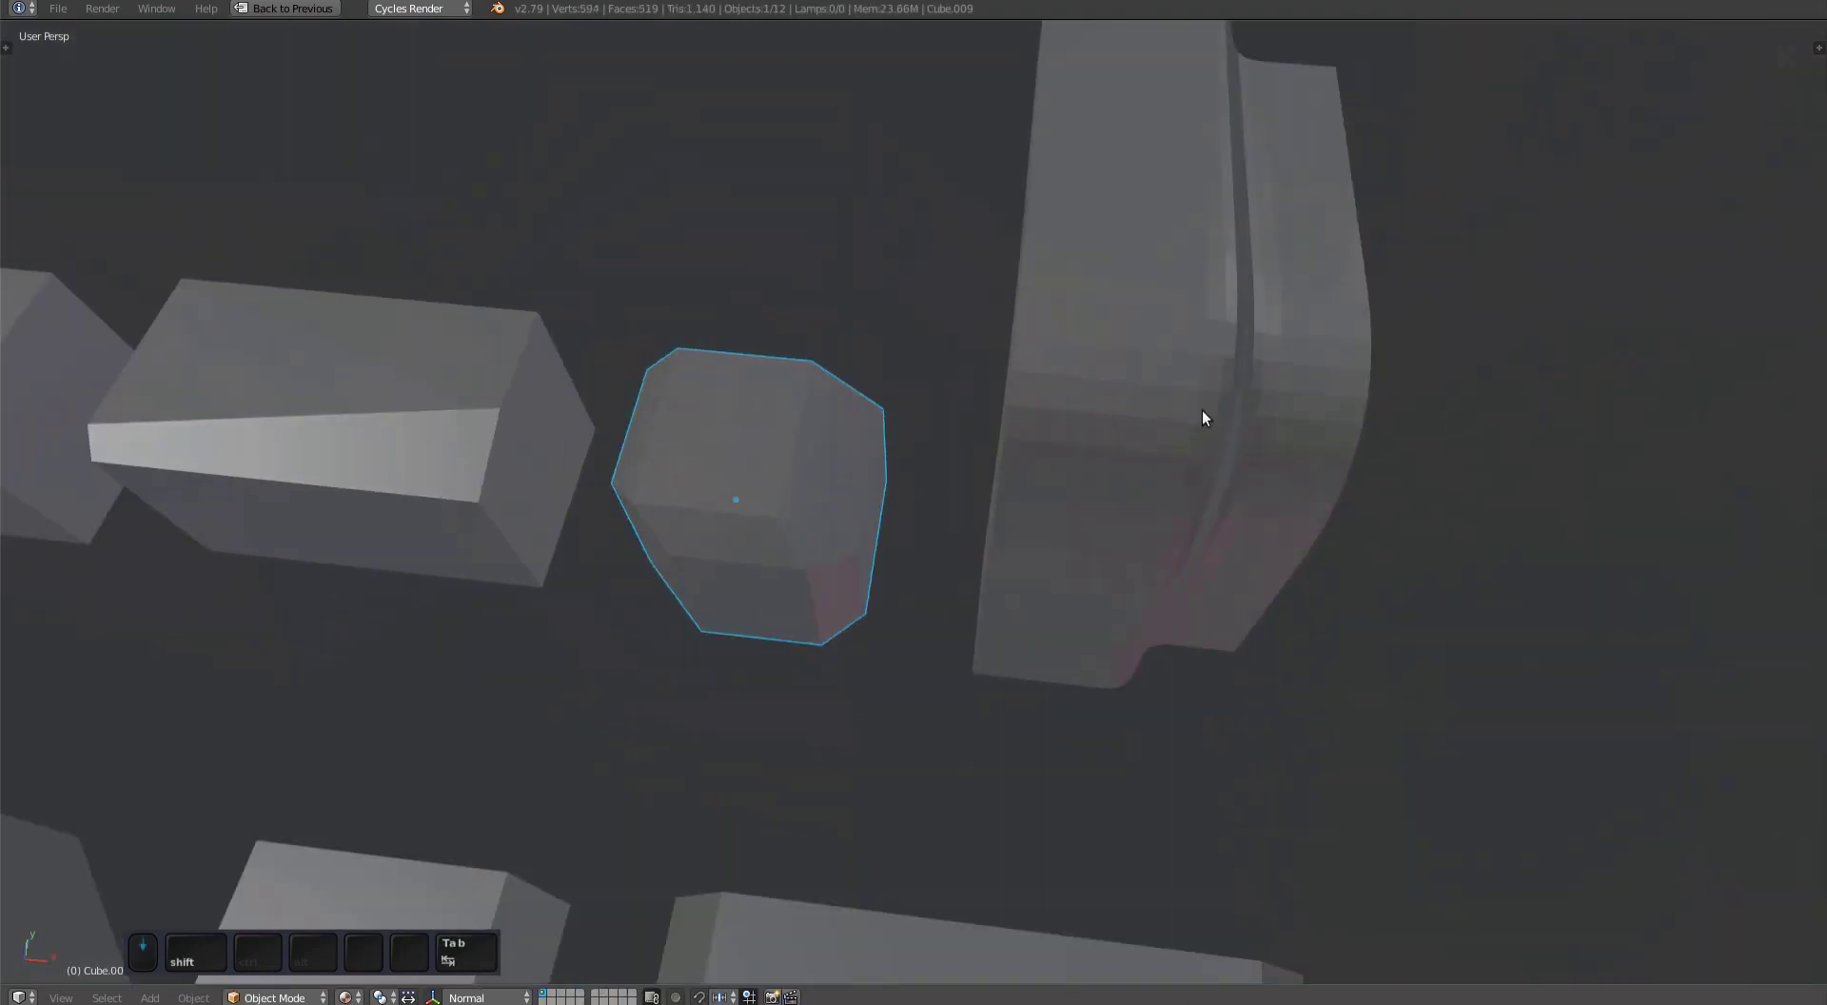
Enter Edit Mode on the large curved object and Unfuse the rounded S-shaped step running along its length.
right_click(1199, 409)
key(Tab)
middle_drag(1199, 409, 838, 504)
click(930, 486)
scroll(823, 505, up, 3)
key(a)
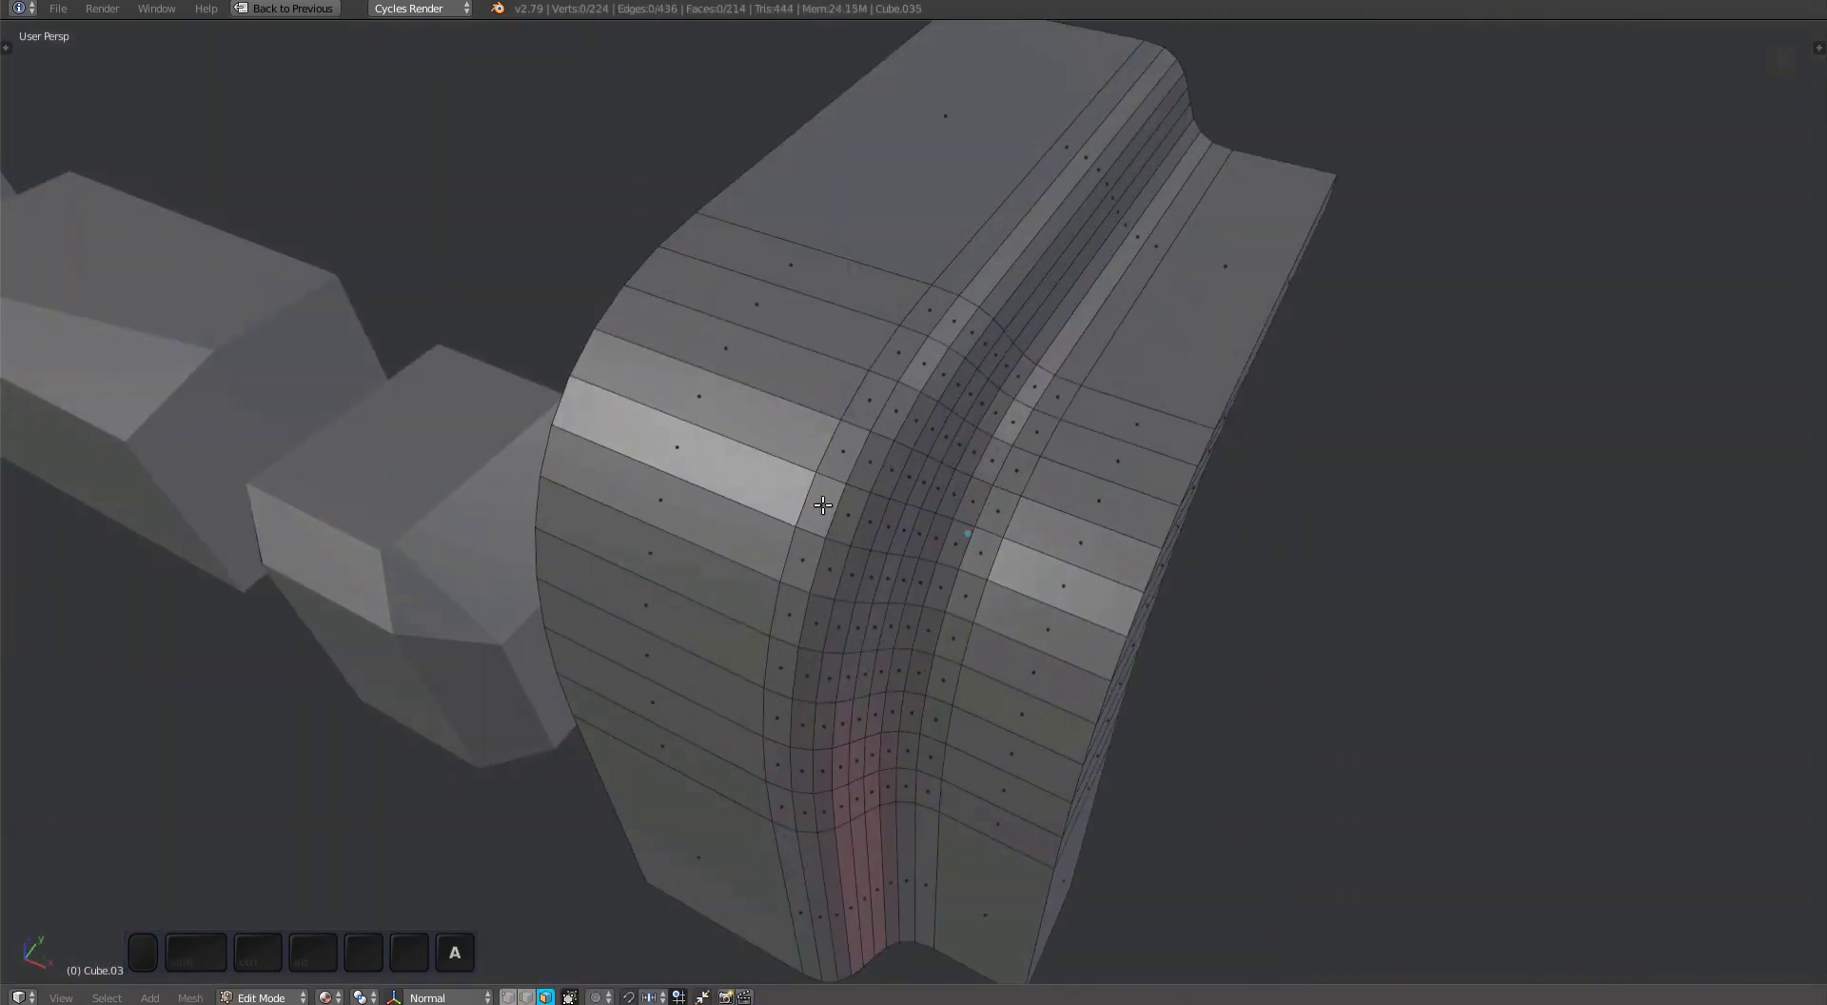
ctrl+right_click(972, 542)
key(y)
key(d)
click(974, 534)
middle_drag(974, 535, 811, 662)
key(a)
Unfuse the wide multi-segment bend across the large curved object and clear the selection.
ctrl+right_click(925, 204)
key(y)
key(d)
click(928, 232)
key(a)
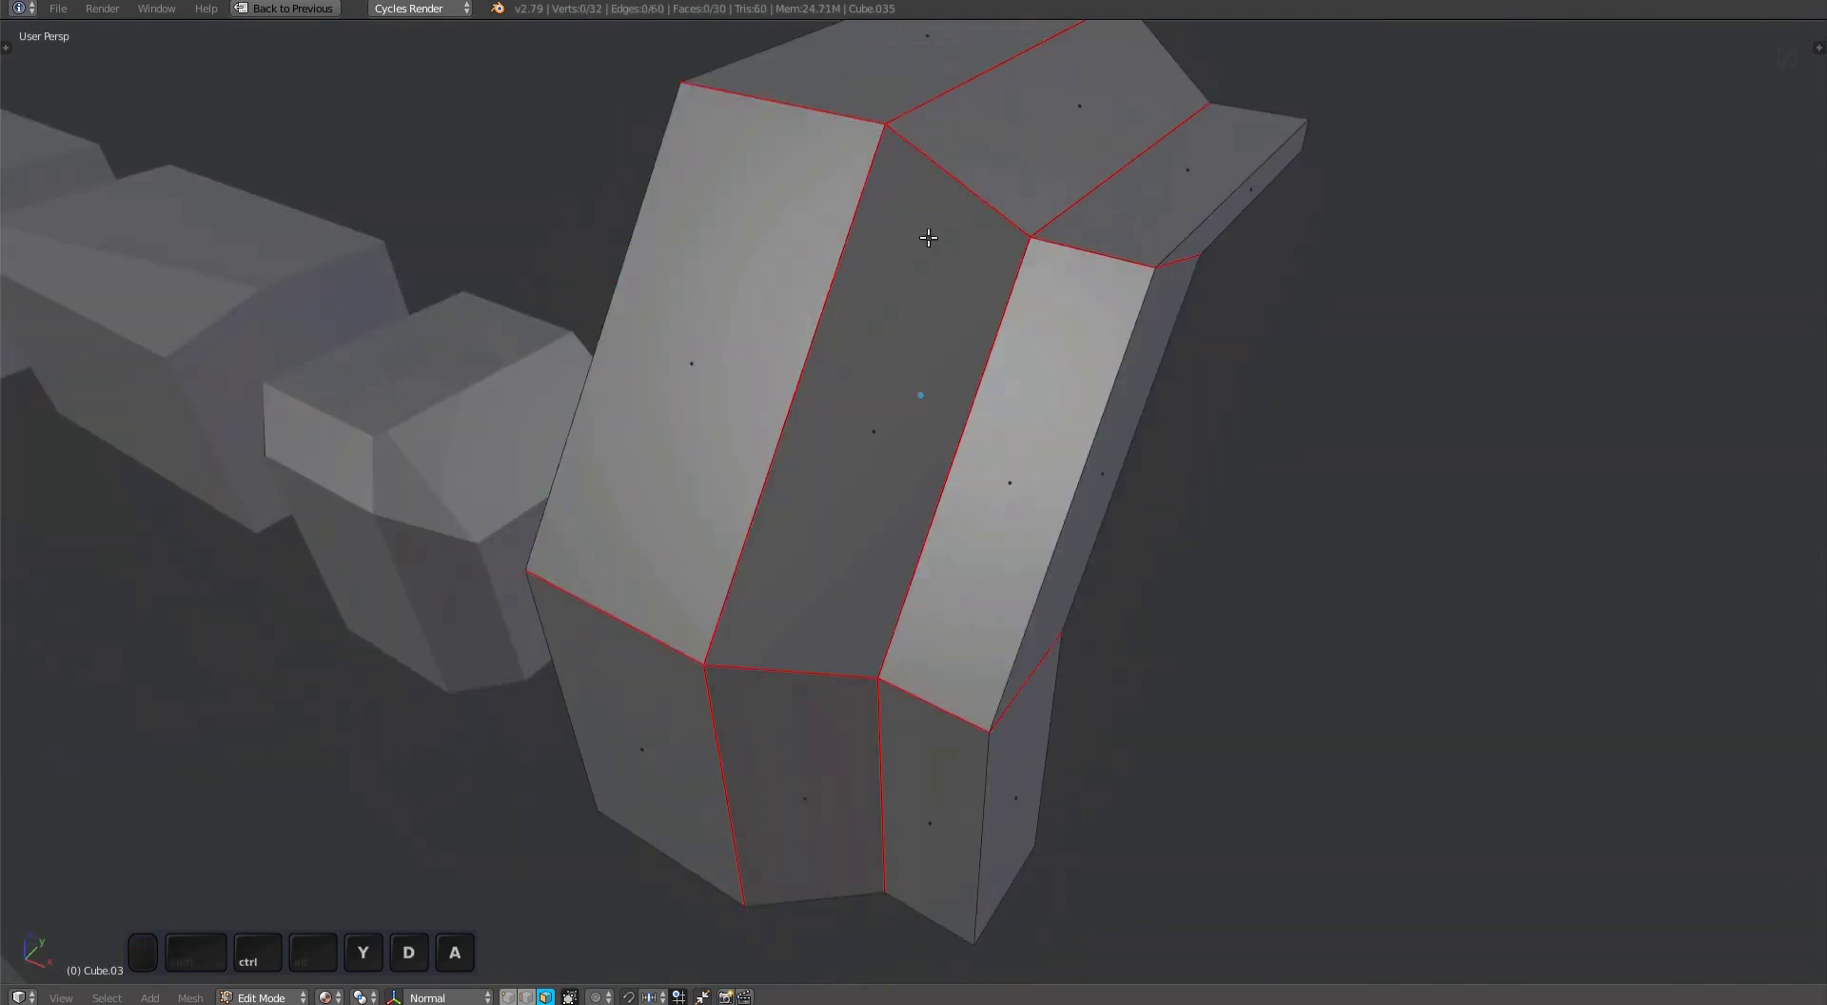
scroll(930, 237, down, 4)
middle_drag(930, 237, 780, 581)
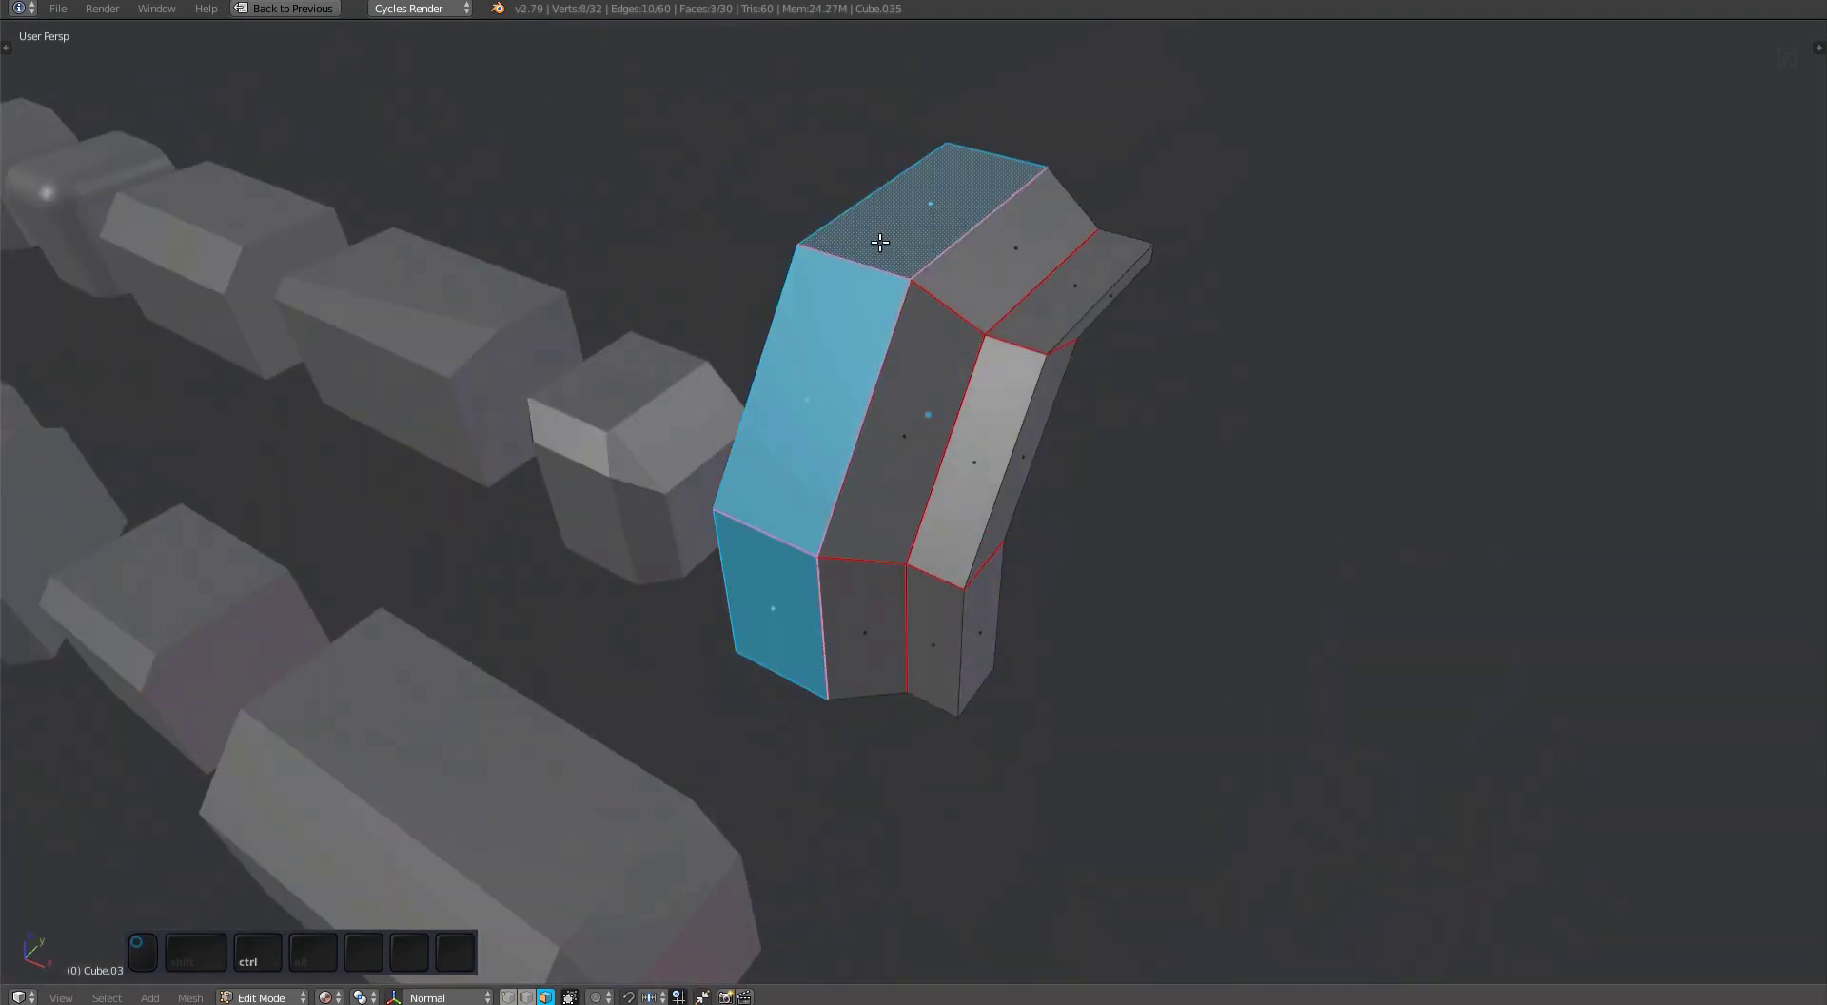